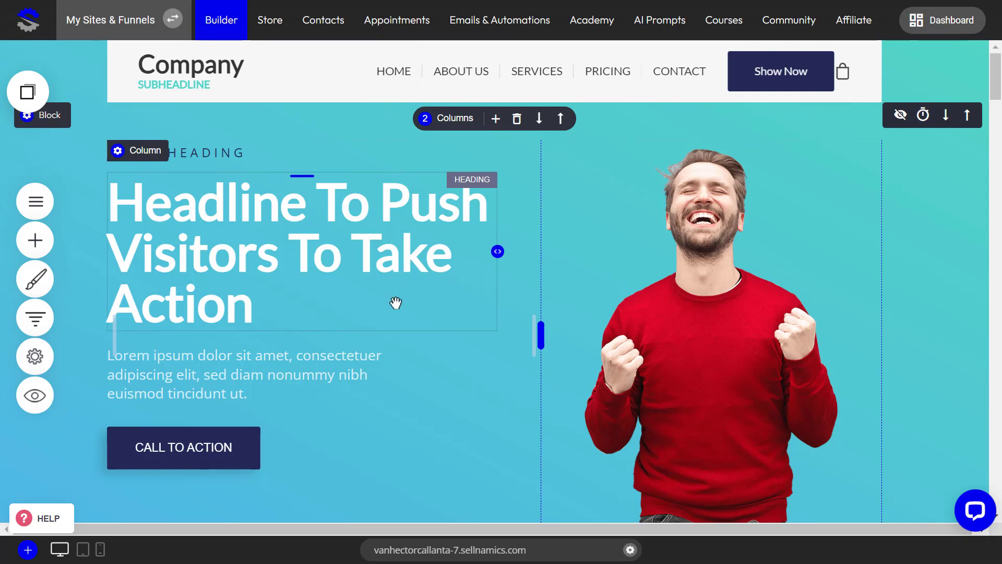
Look through the page's sections, from the header and hero block down to the service cards and the image-and-text sections
scroll(627, 298, "down", 10)
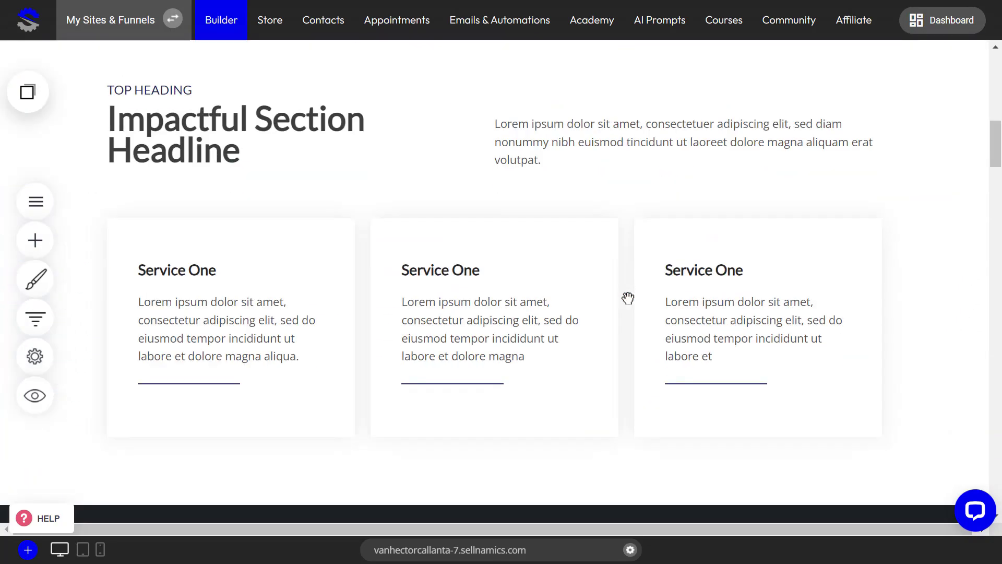
scroll(628, 297, "up", 5)
left_click_drag(996, 117, 996, 154)
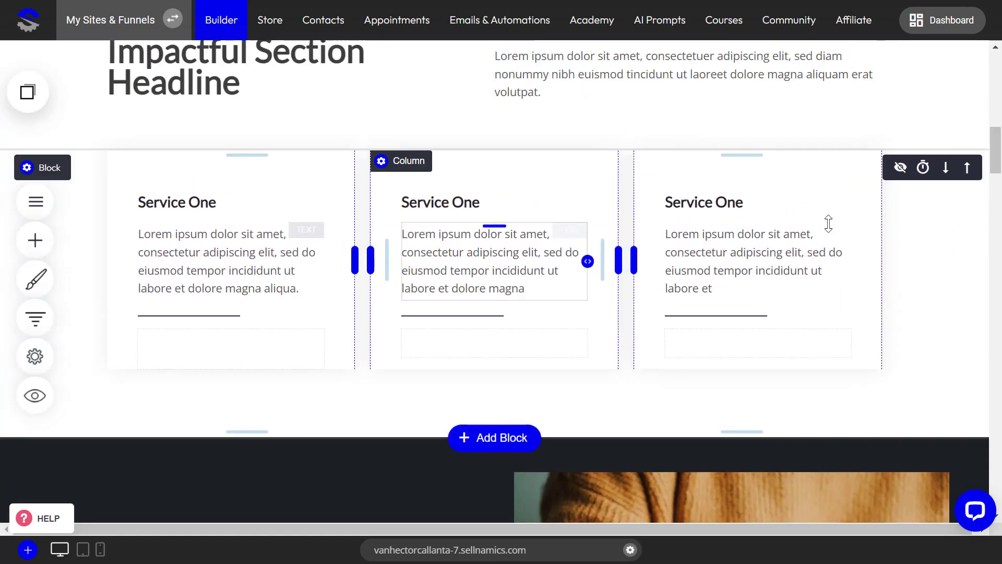
scroll(998, 148, "down", 9)
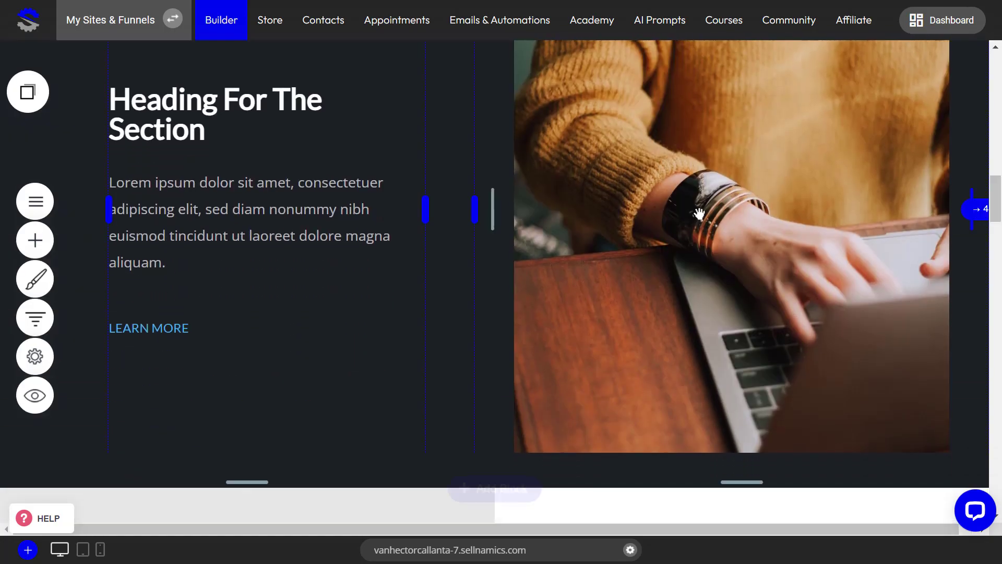
left_click_drag(997, 203, 999, 244)
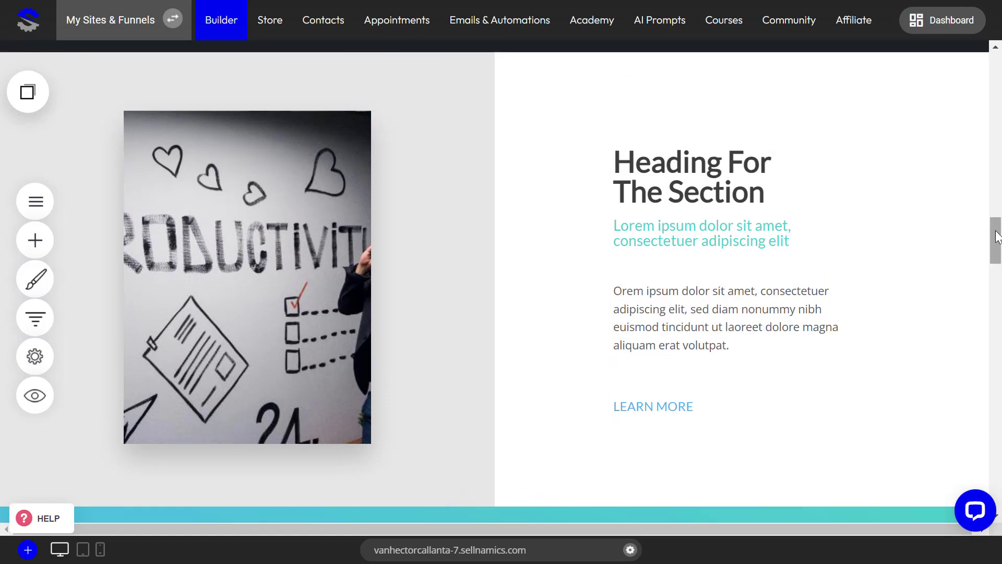
left_click_drag(997, 224, 992, 65)
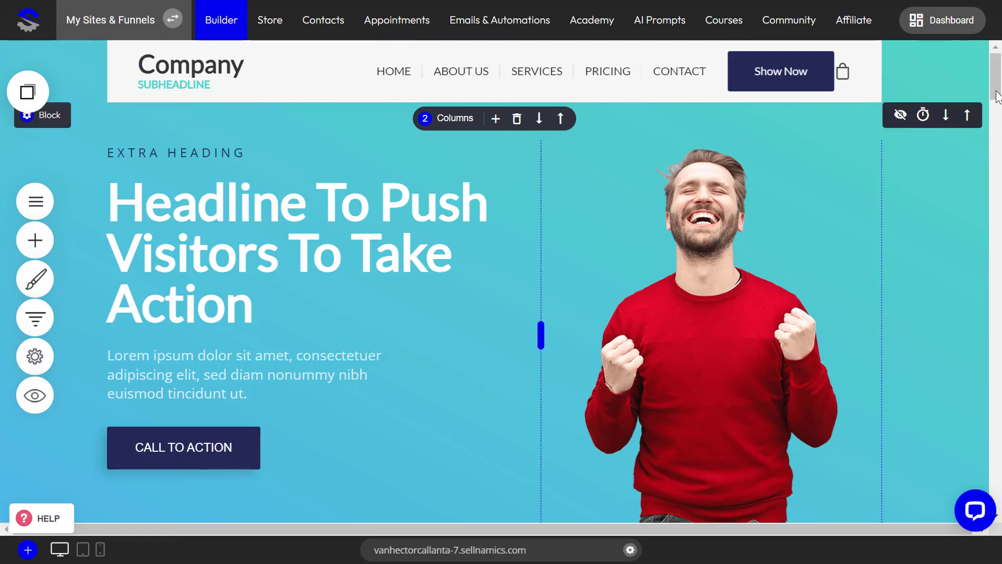
scroll(328, 312, "down", 4)
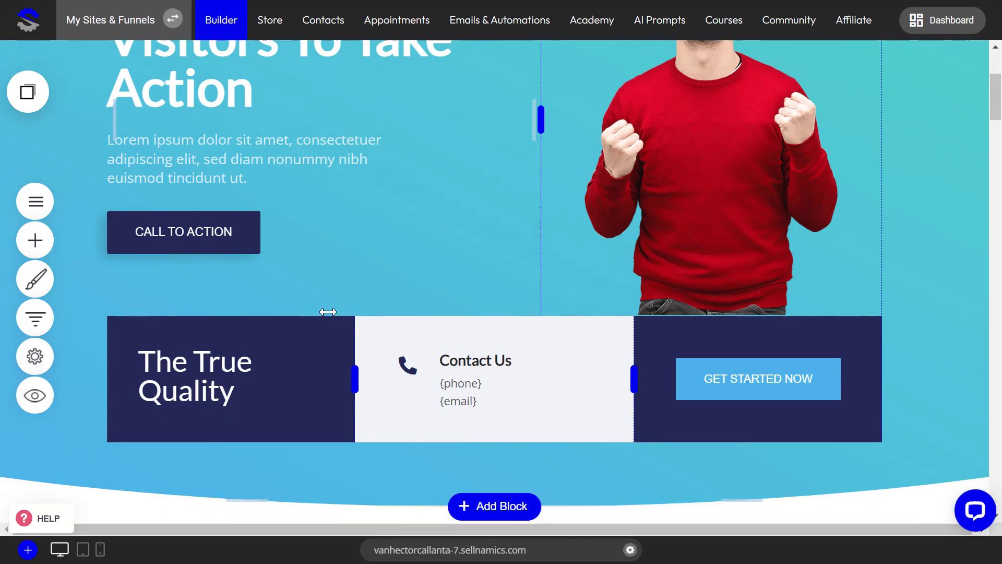
scroll(328, 311, "down", 2)
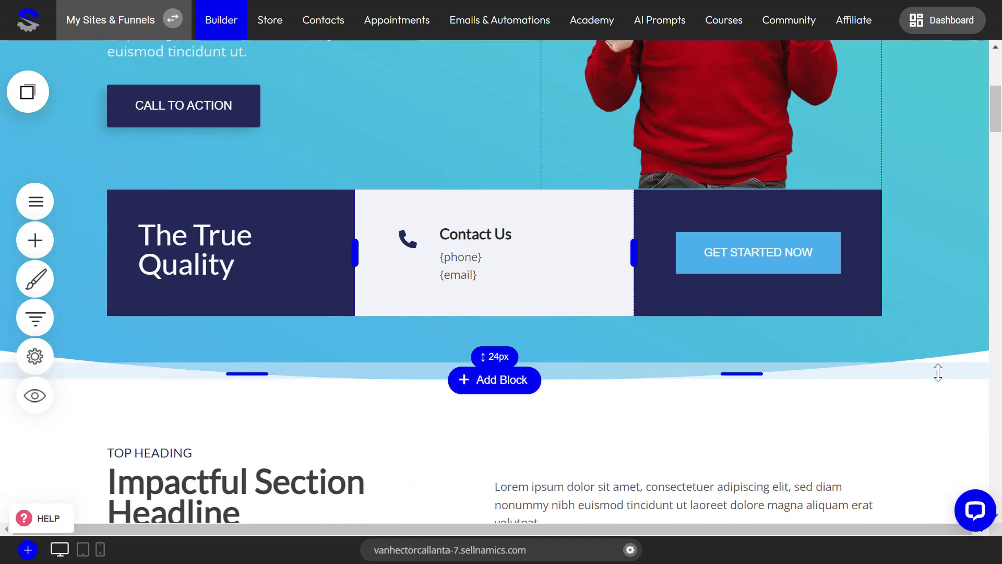
scroll(925, 293, "up", 6)
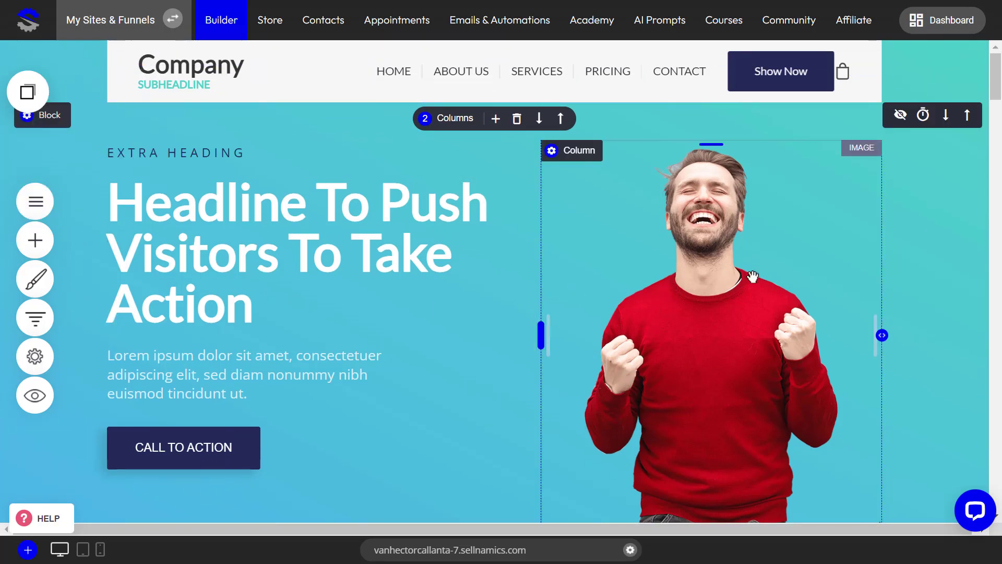
scroll(910, 274, "down", 3)
scroll(910, 274, "up", 3)
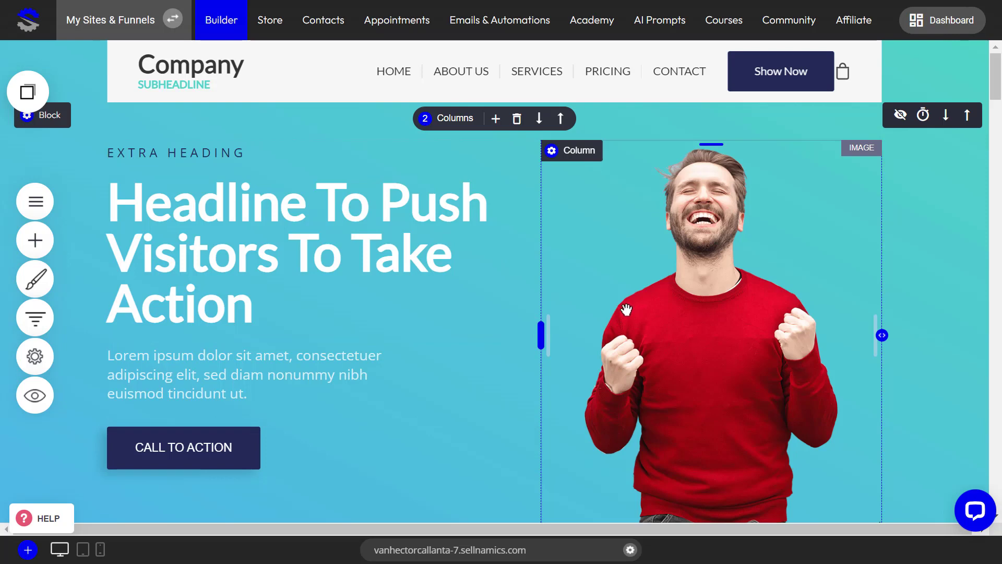
scroll(800, 365, "down", 5)
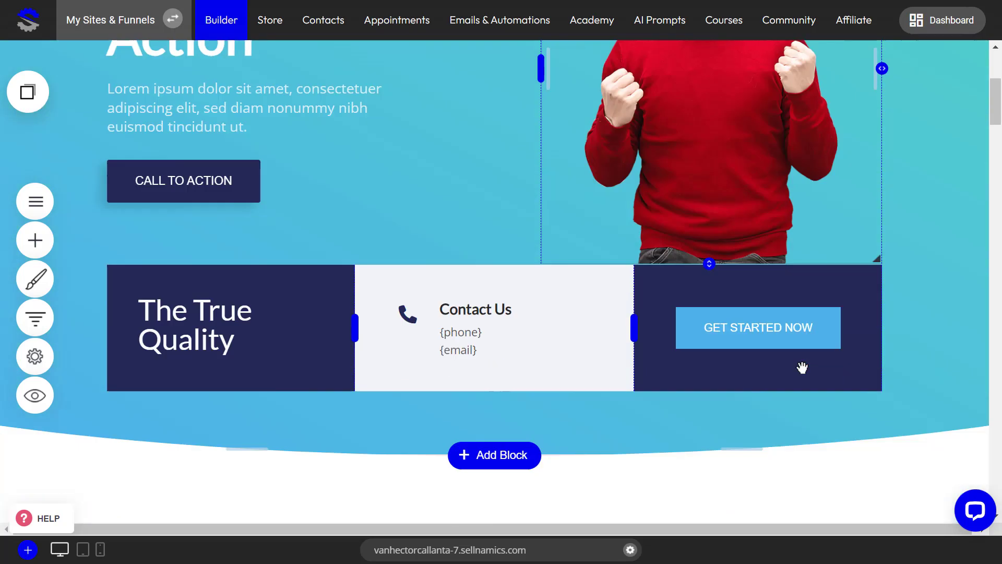
scroll(796, 362, "up", 2)
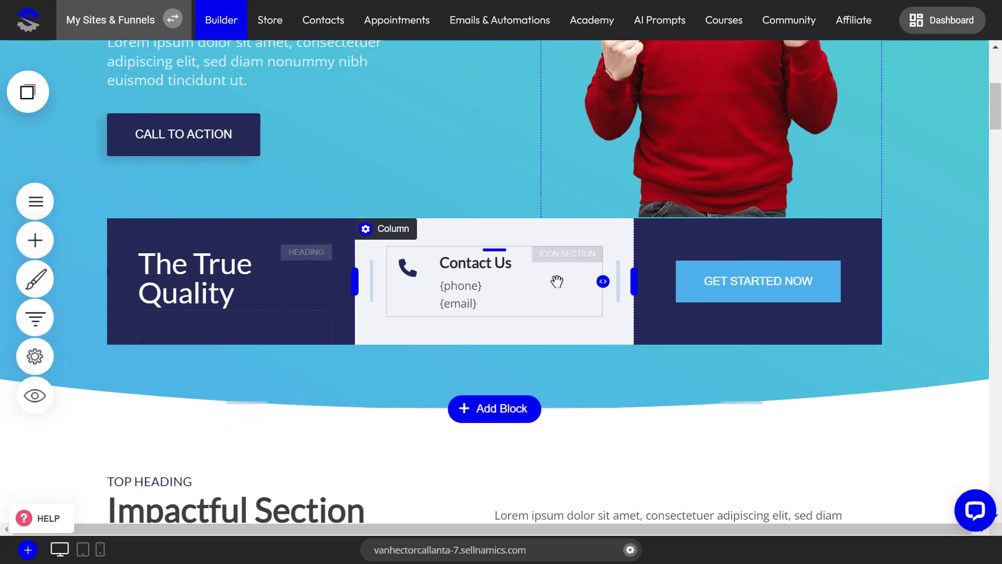
scroll(672, 280, "down", 4)
scroll(733, 293, "down", 2)
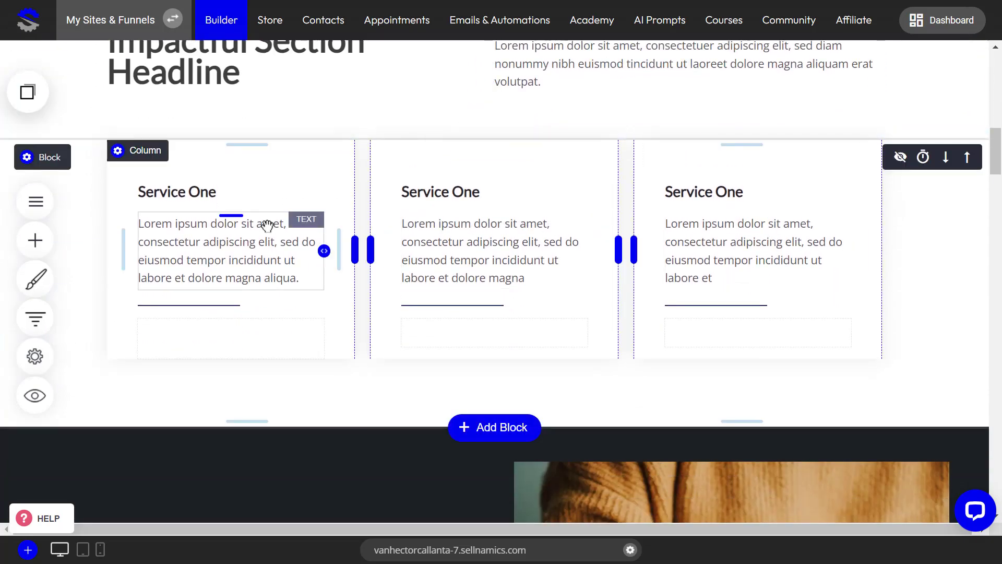
scroll(267, 226, "up", 2)
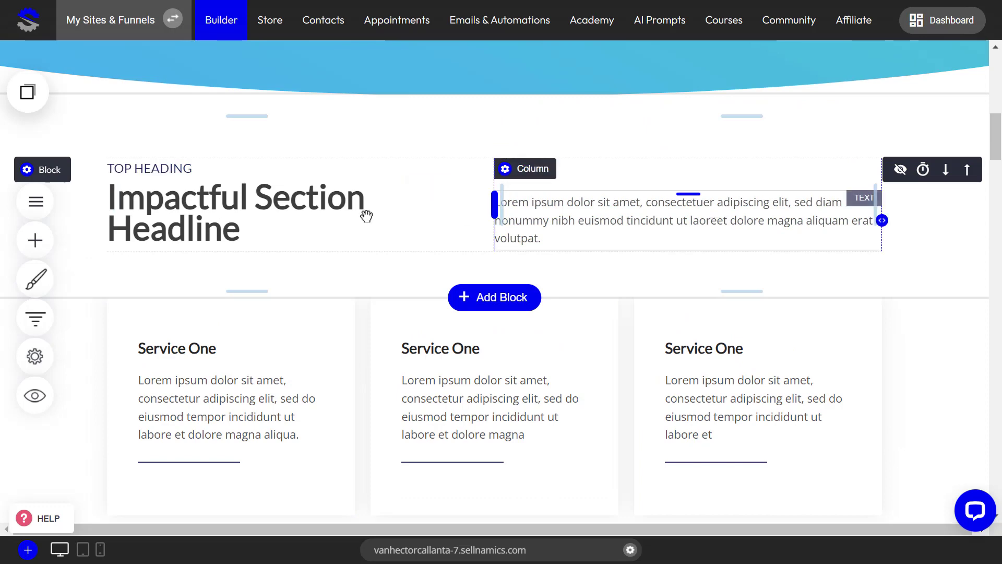
scroll(266, 225, "down", 4)
scroll(284, 296, "up", 12)
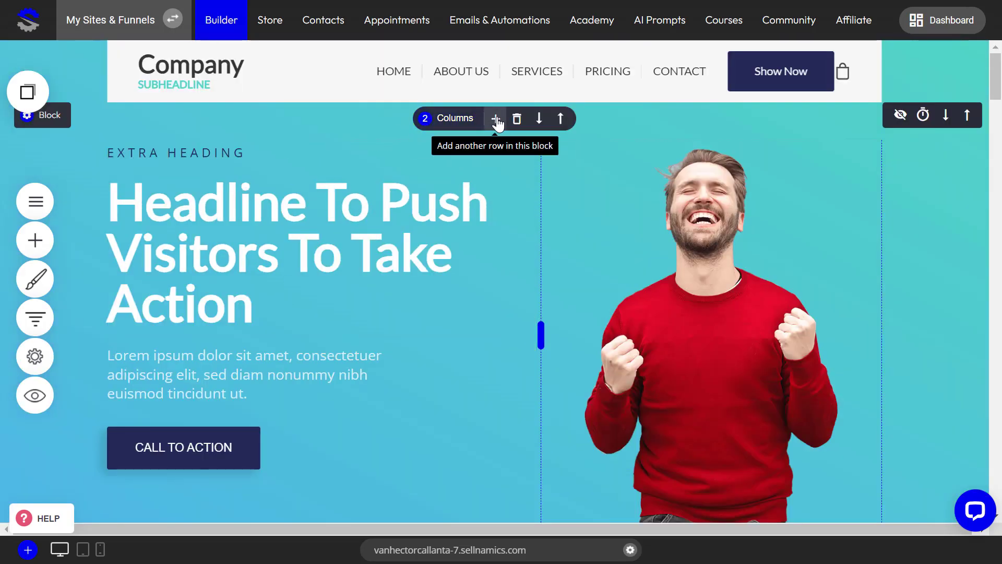
scroll(738, 277, "down", 4)
scroll(738, 277, "up", 3)
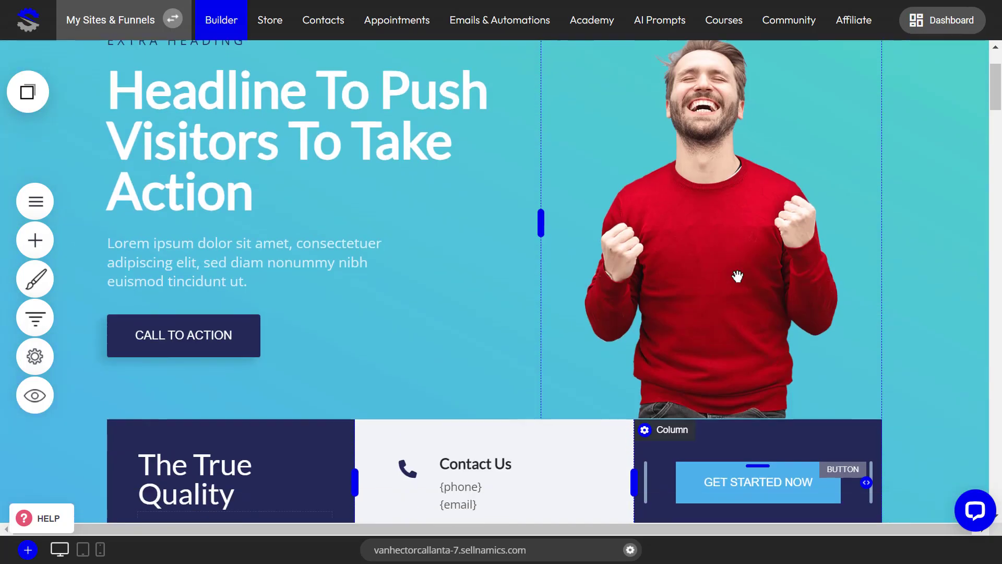
scroll(738, 277, "down", 8)
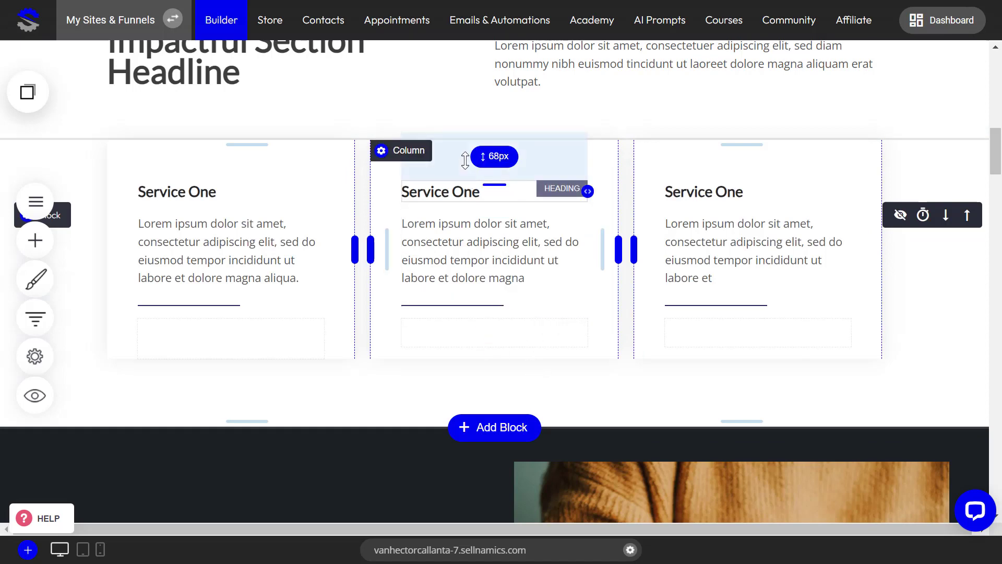
scroll(433, 151, "up", 3)
scroll(406, 282, "down", 5)
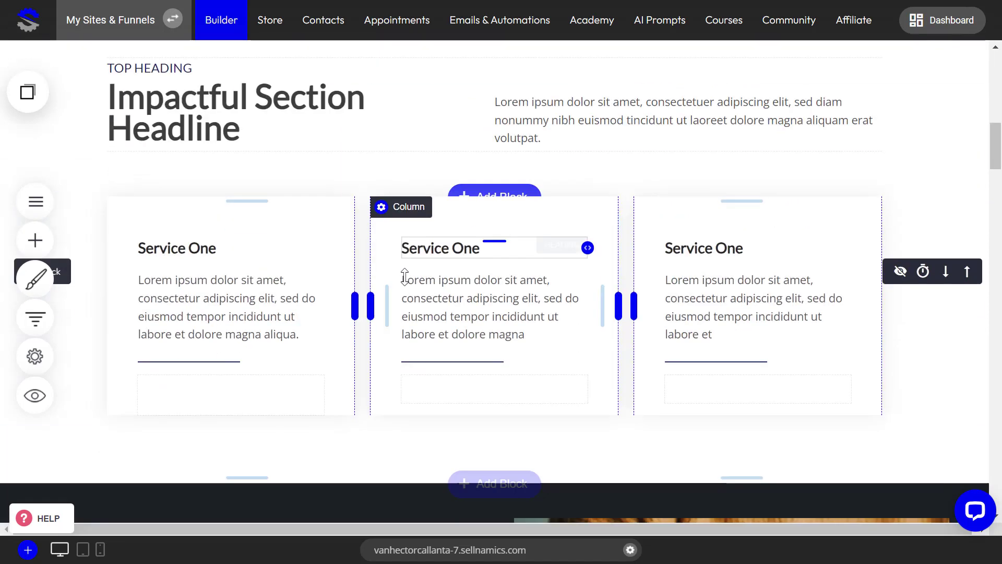
scroll(468, 258, "up", 3)
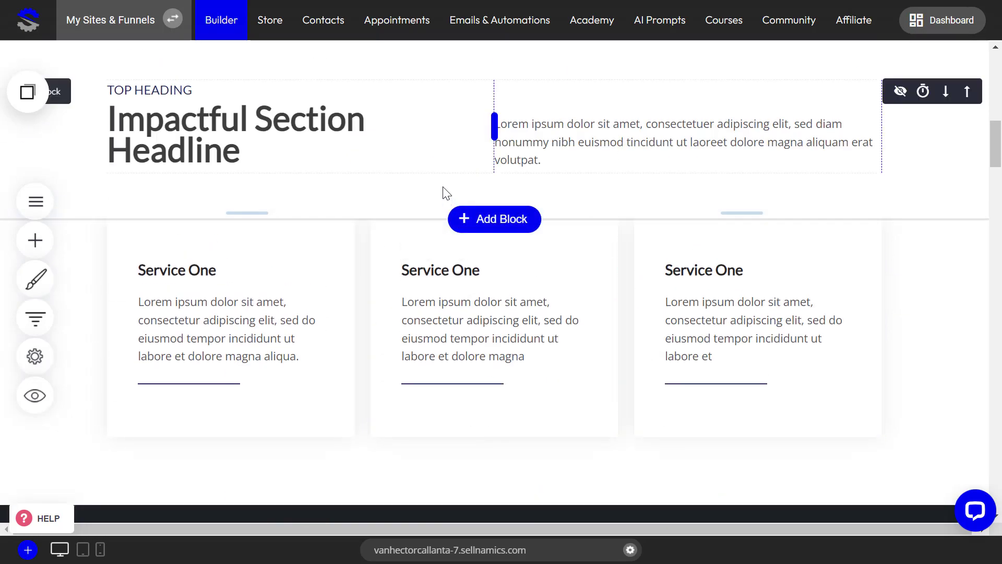
scroll(446, 193, "up", 2)
scroll(410, 222, "up", 5)
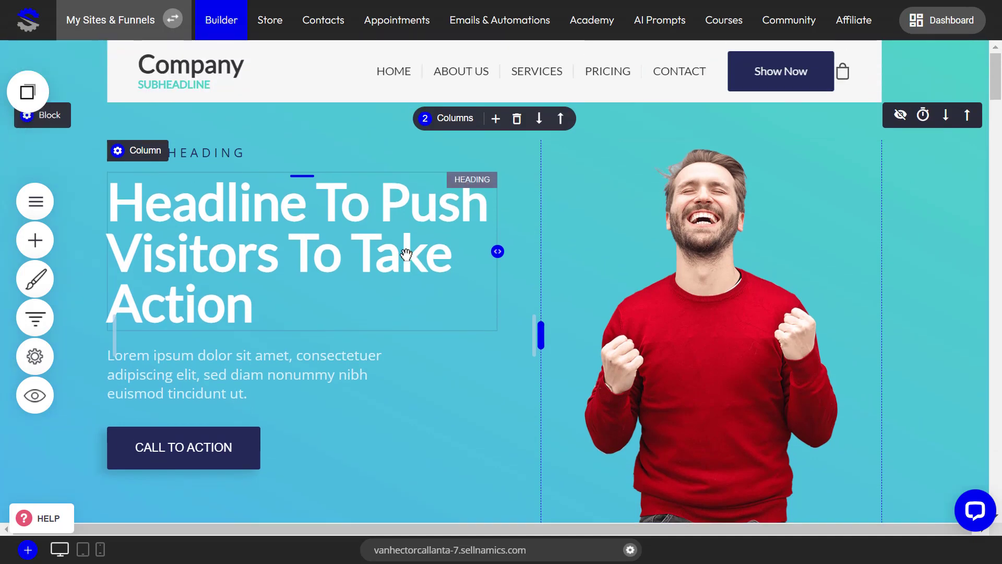
scroll(406, 254, "down", 2)
scroll(406, 254, "up", 2)
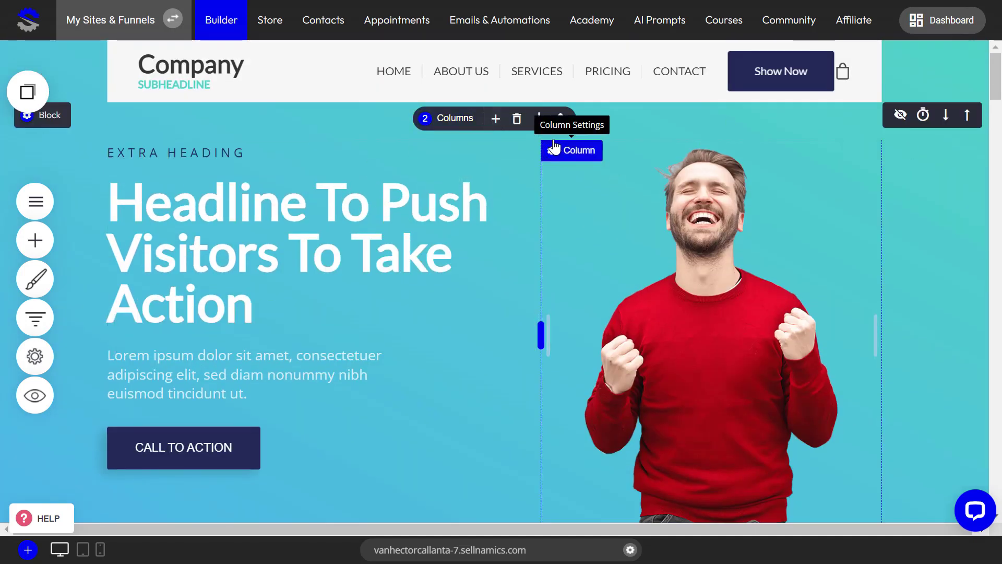
Add another row above the headline in the hero block, split it into 3 columns, and save the page
left_click(496, 119)
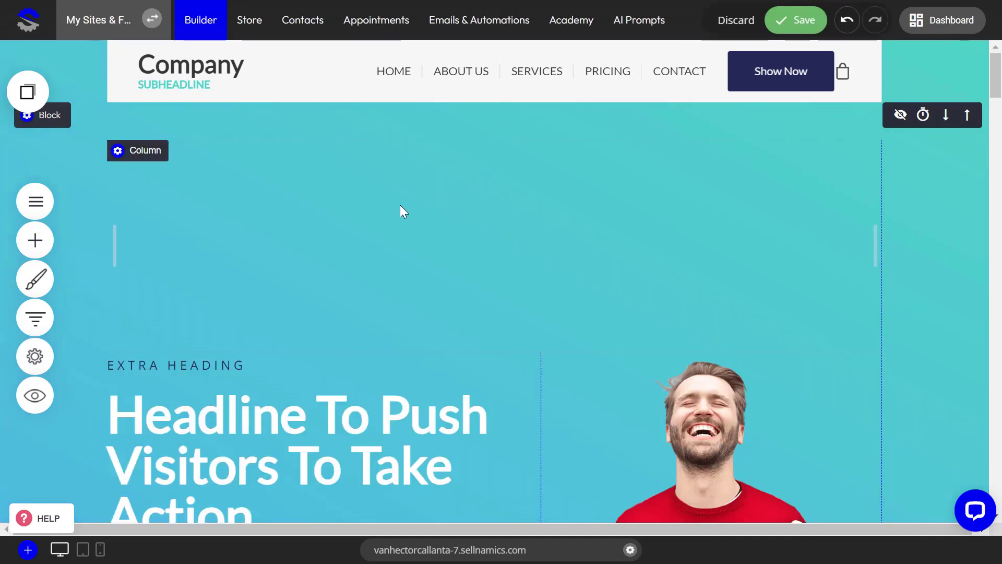
mouse_move(409, 199)
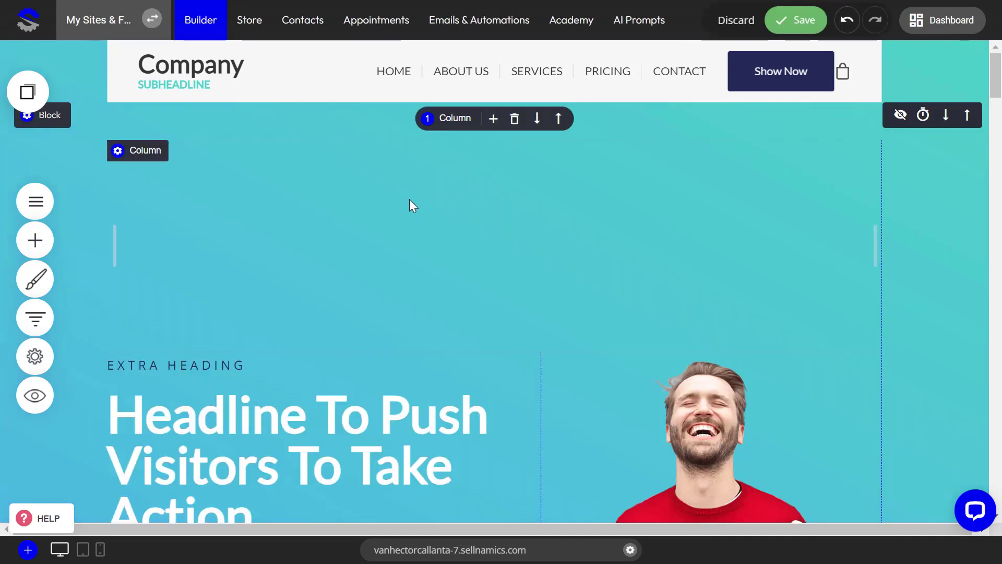
left_click(458, 121)
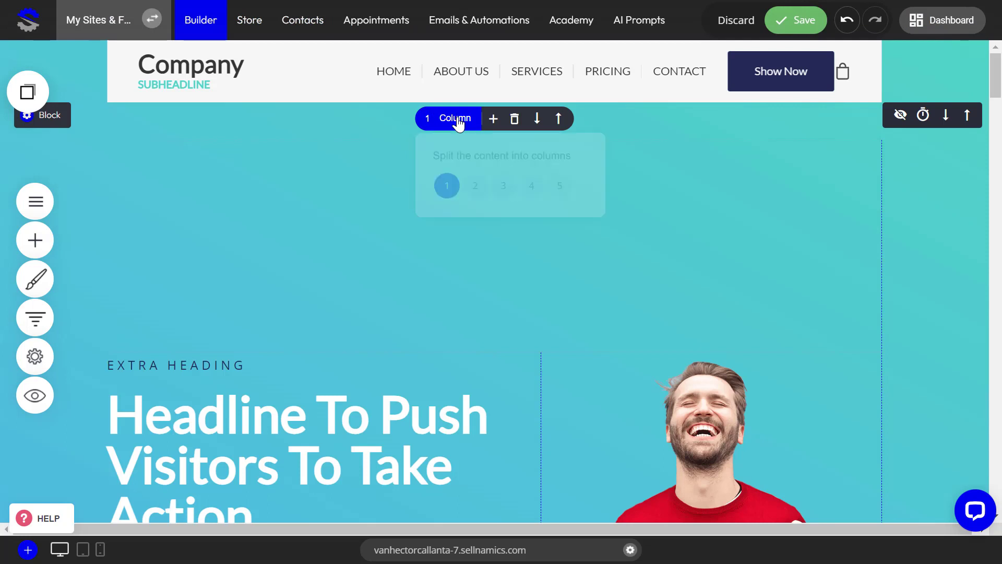
left_click(504, 189)
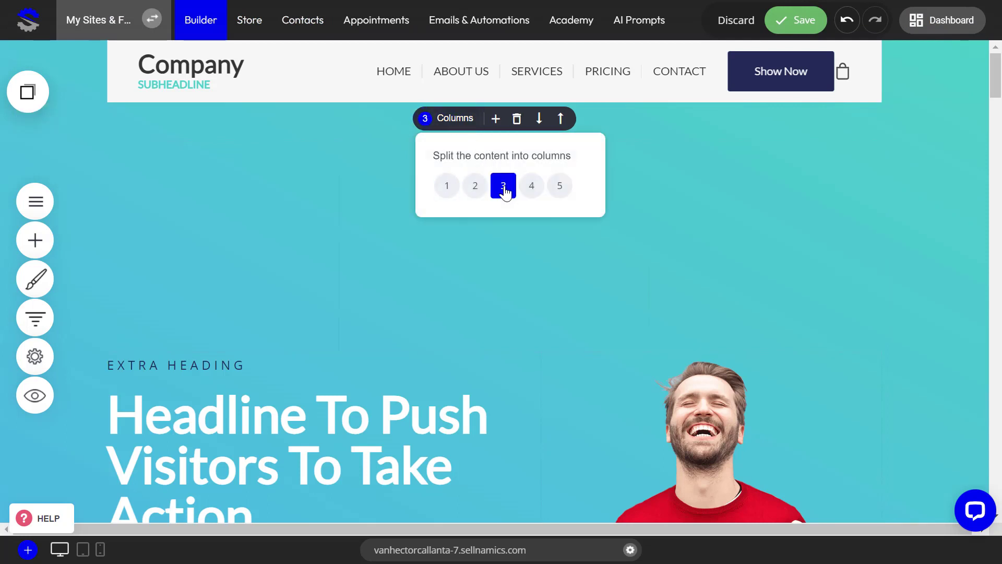
left_click(699, 206)
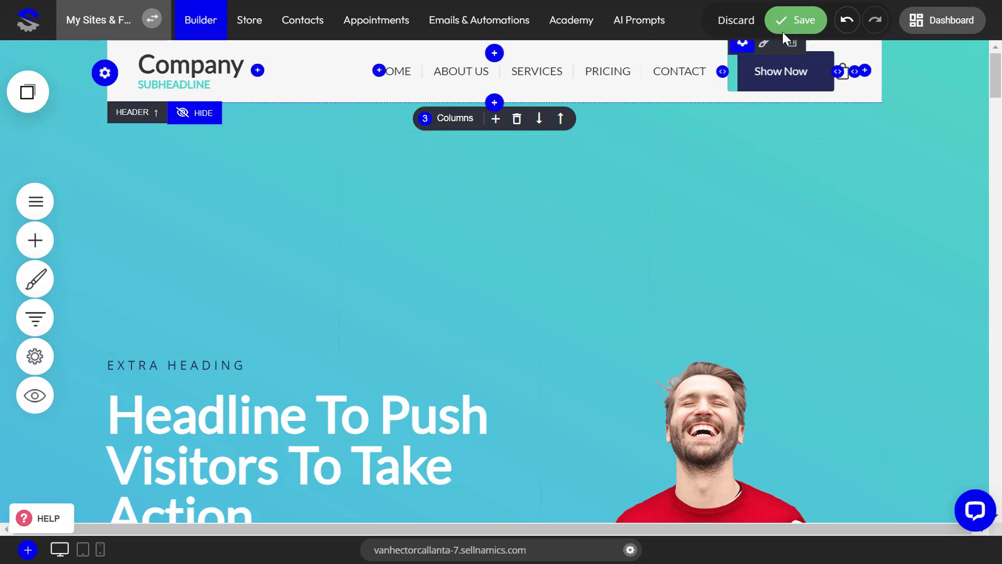
left_click(798, 26)
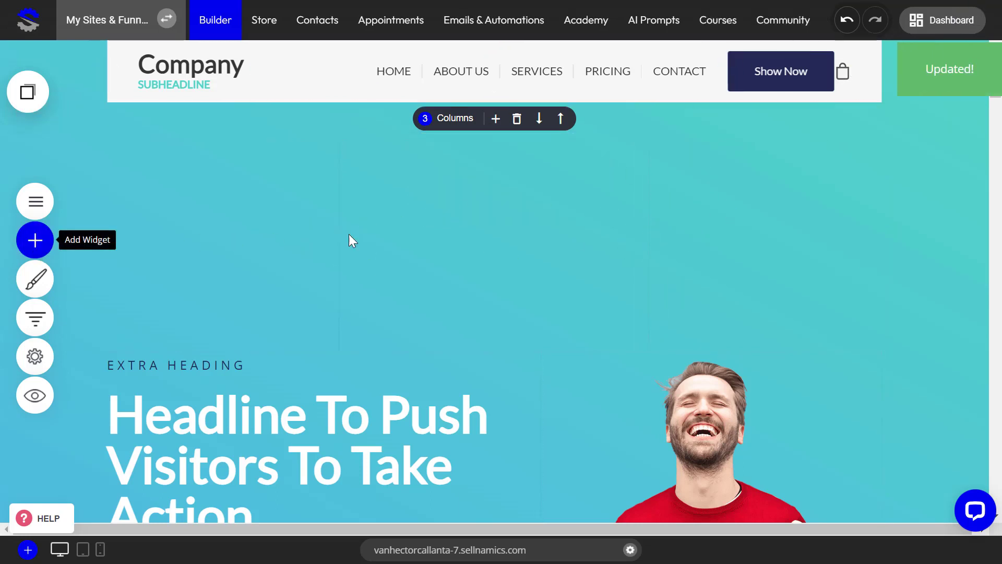
Place an image widget with the pill bottle picture in the new row's first column and enlarge it to about the column's width
left_click(34, 242)
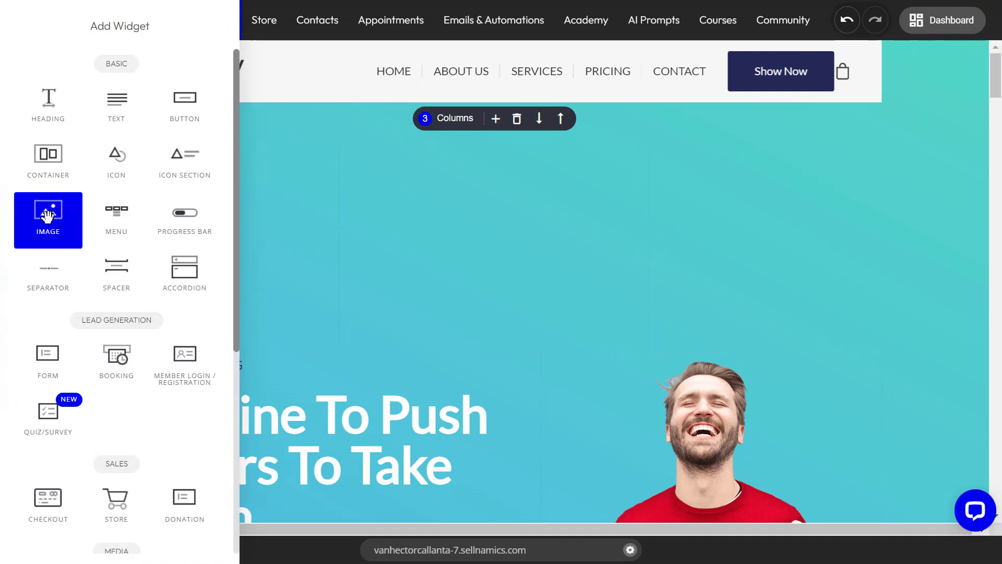
left_click_drag(48, 215, 230, 226)
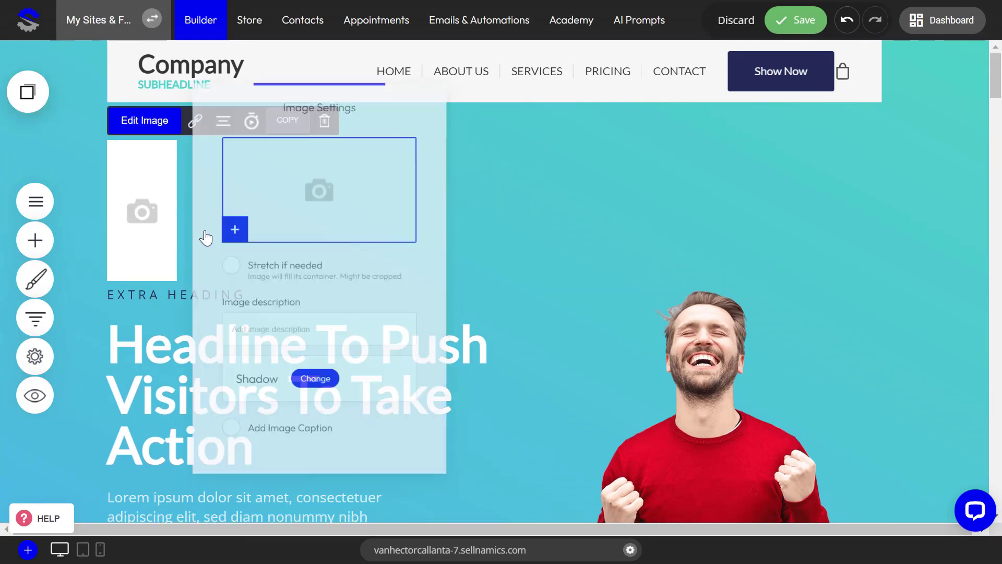
left_click(233, 229)
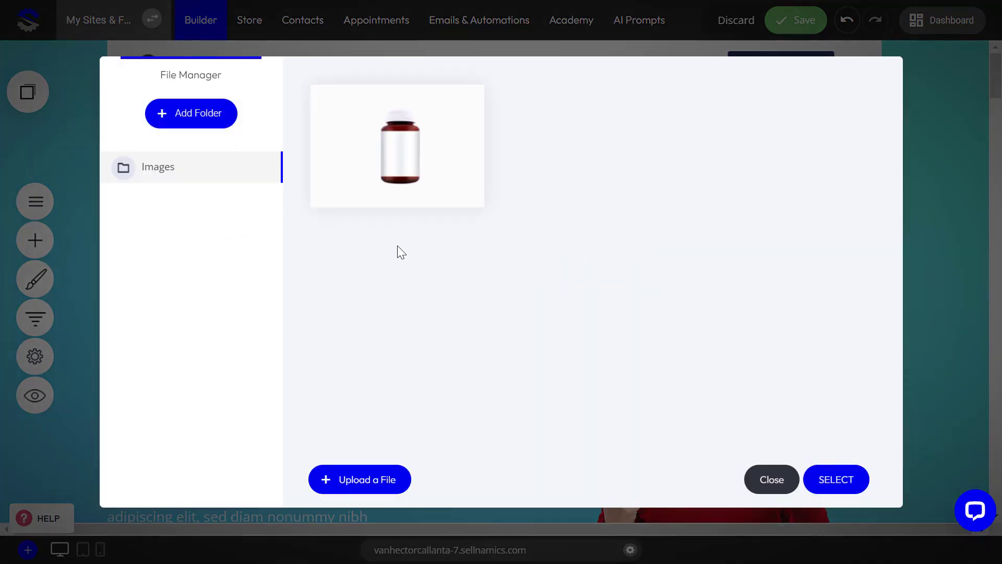
left_click(410, 163)
left_click(836, 480)
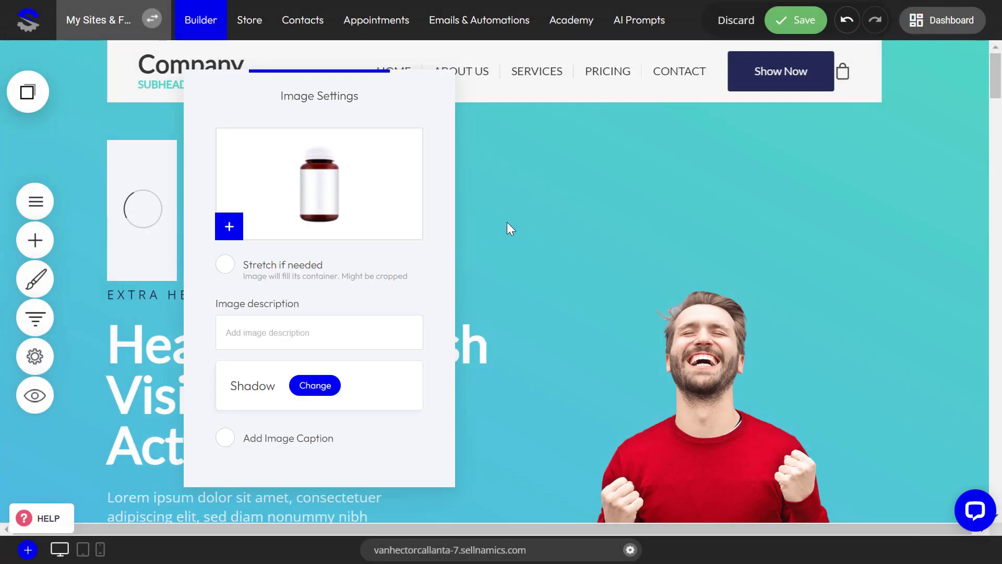
left_click(539, 242)
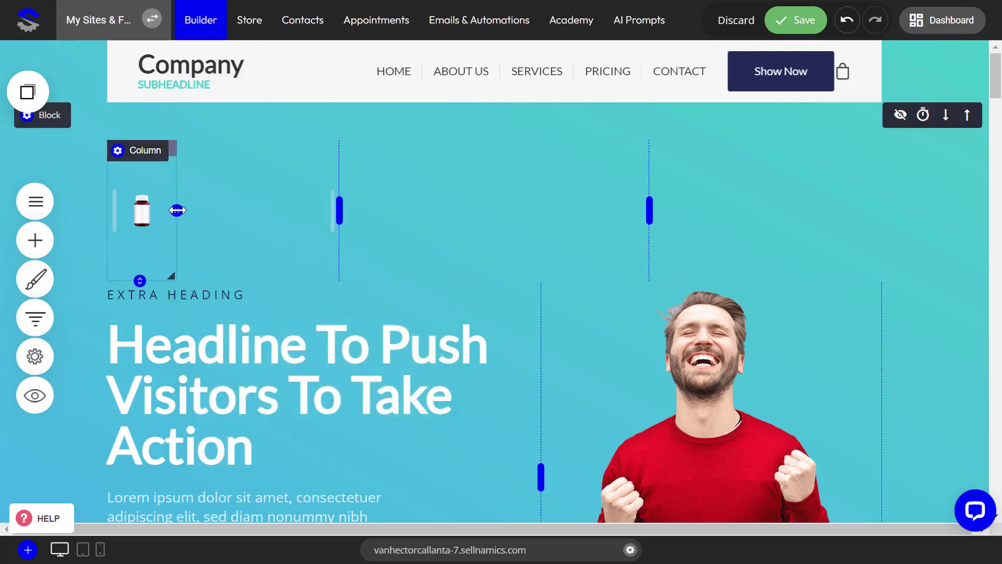
left_click_drag(177, 210, 339, 212)
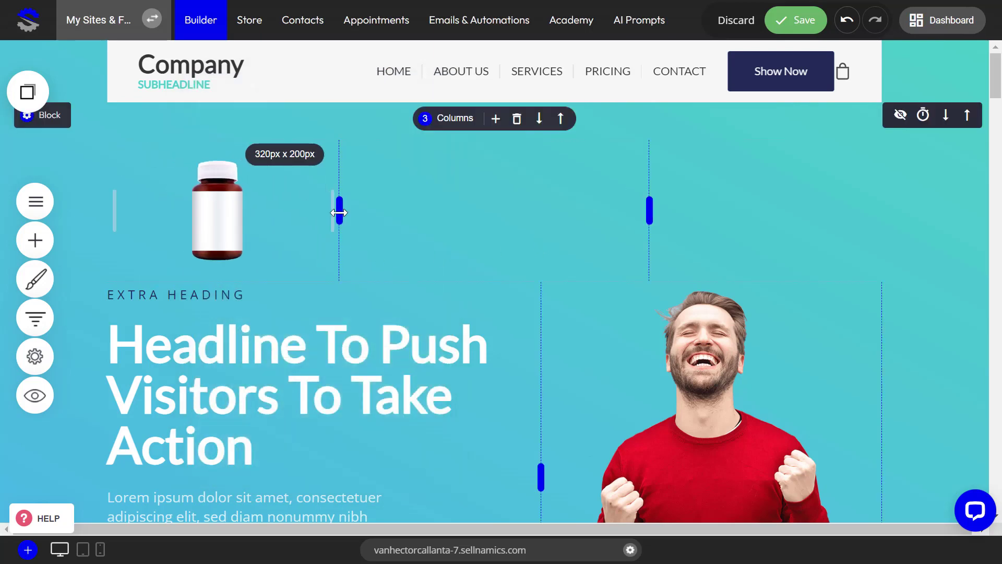
mouse_move(215, 219)
left_mouse_down()
mouse_move(228, 222)
mouse_move(199, 222)
left_mouse_up()
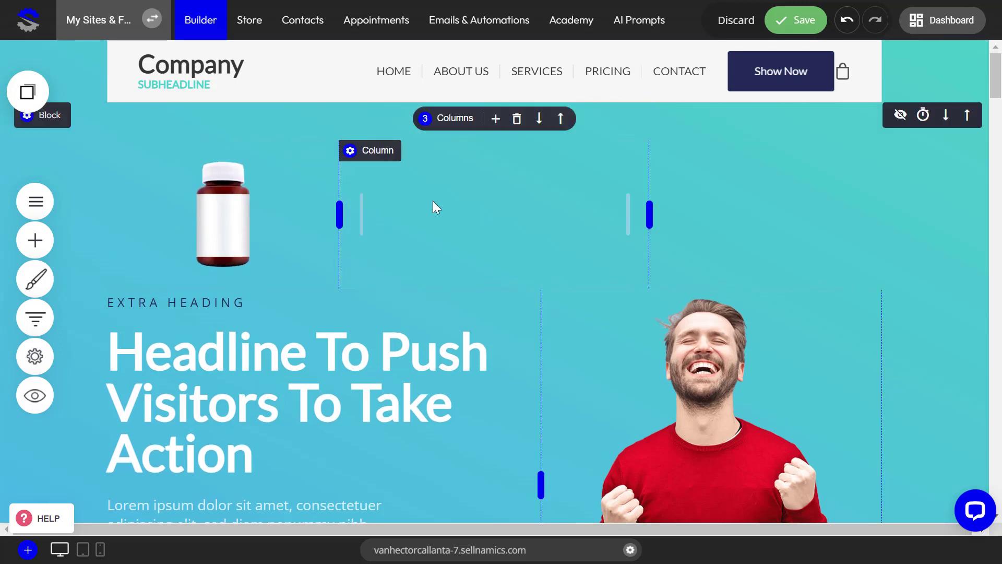
Place an image widget with the pill bottle picture in the second column of the hero's three-column row
left_click(33, 240)
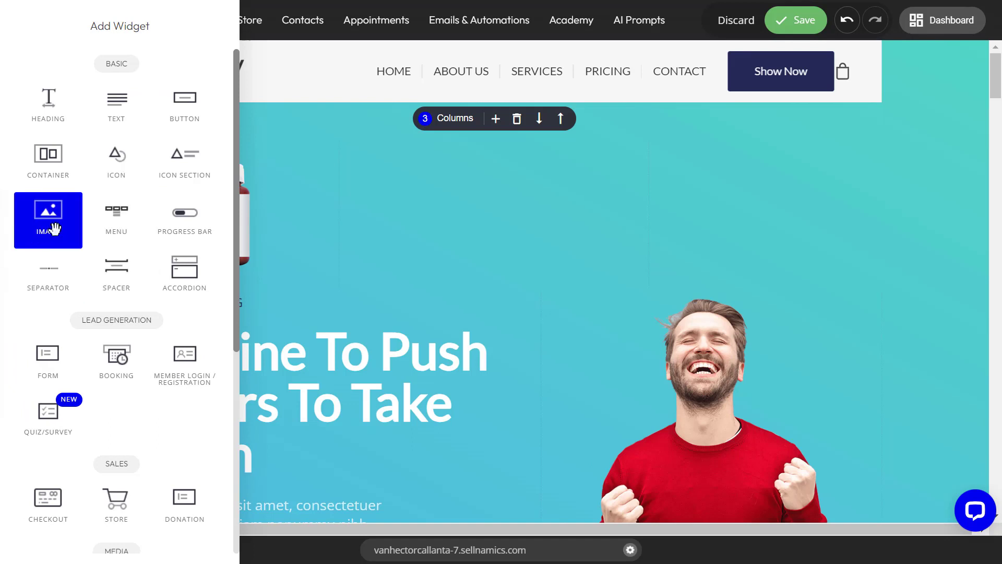
left_click_drag(49, 217, 495, 248)
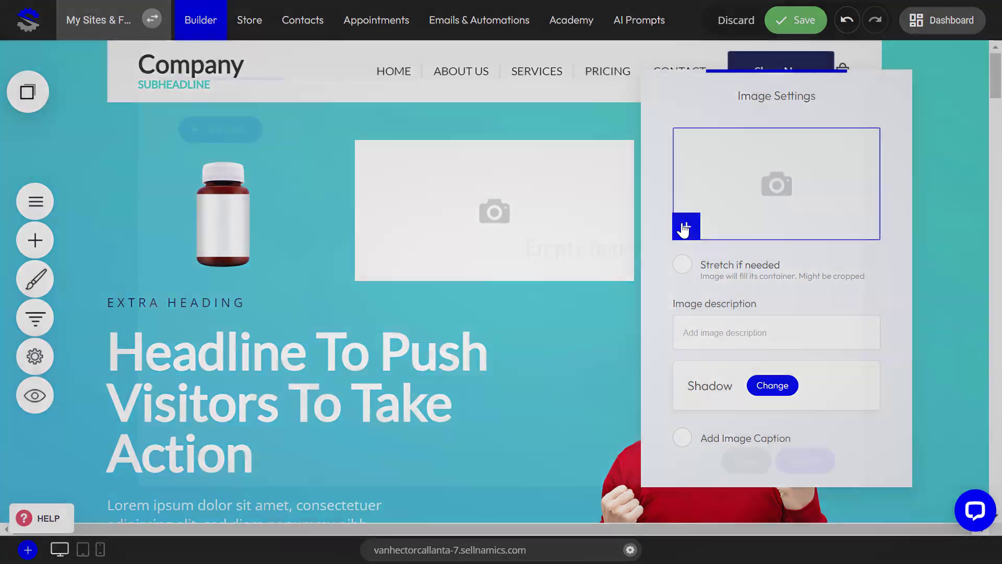
left_click(683, 225)
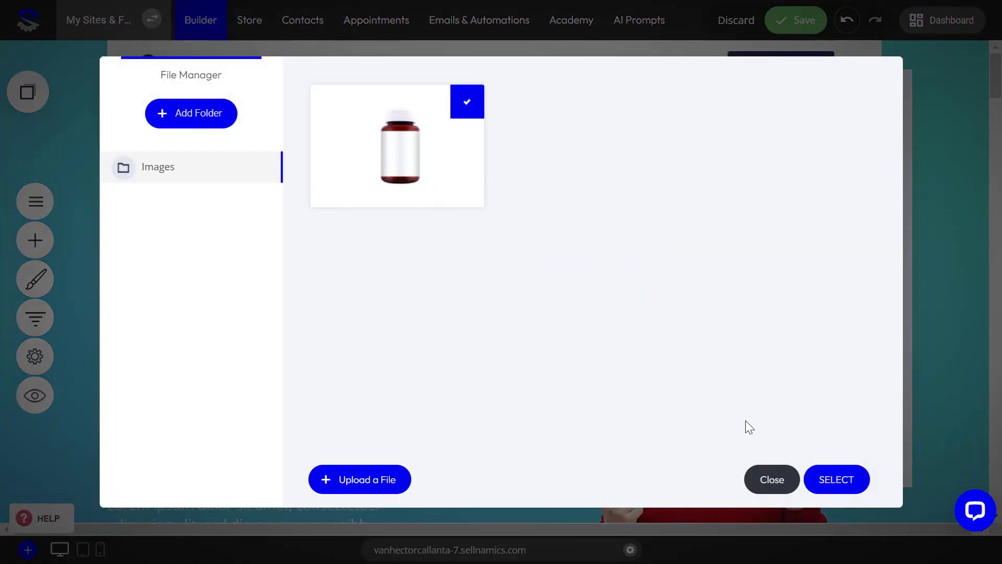
left_click(827, 485)
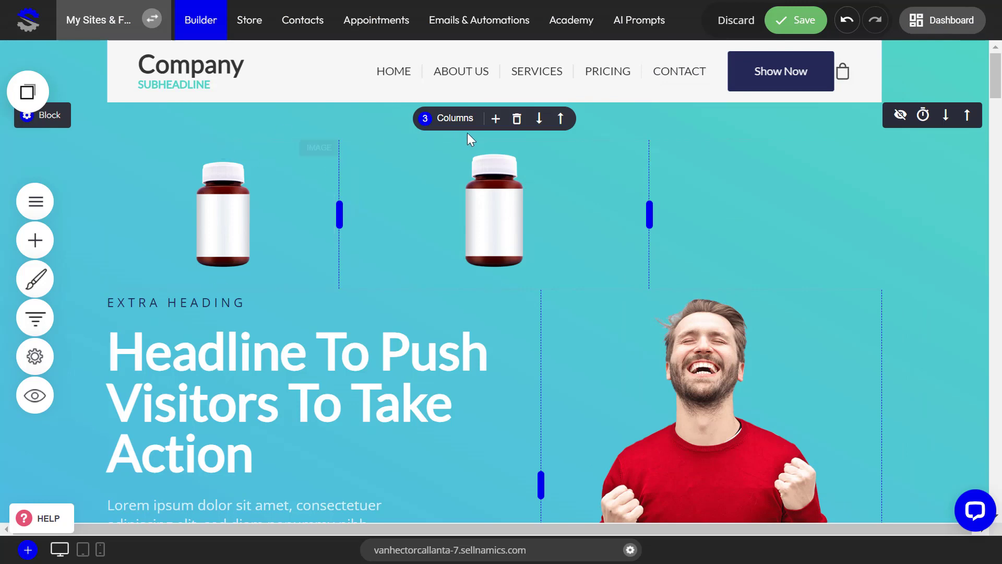
Place an image widget with the pill bottle picture in the row's third column and enlarge it slightly
left_click(35, 240)
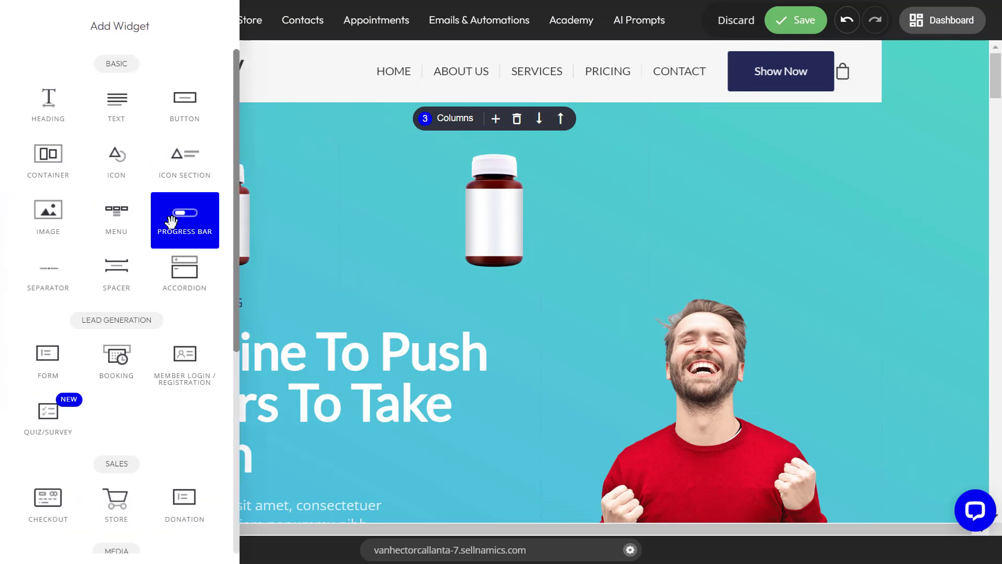
left_click_drag(71, 225, 766, 211)
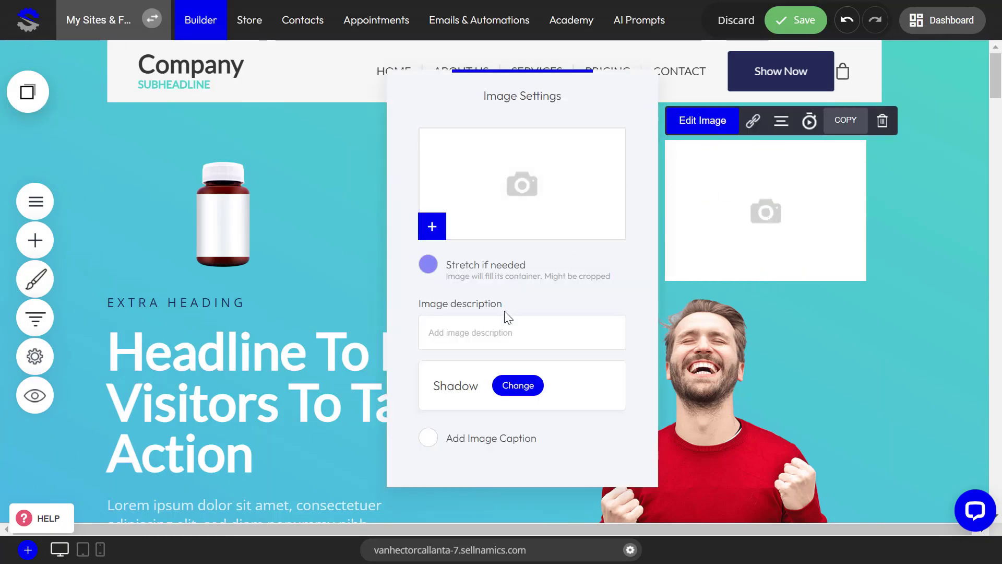
left_click(433, 227)
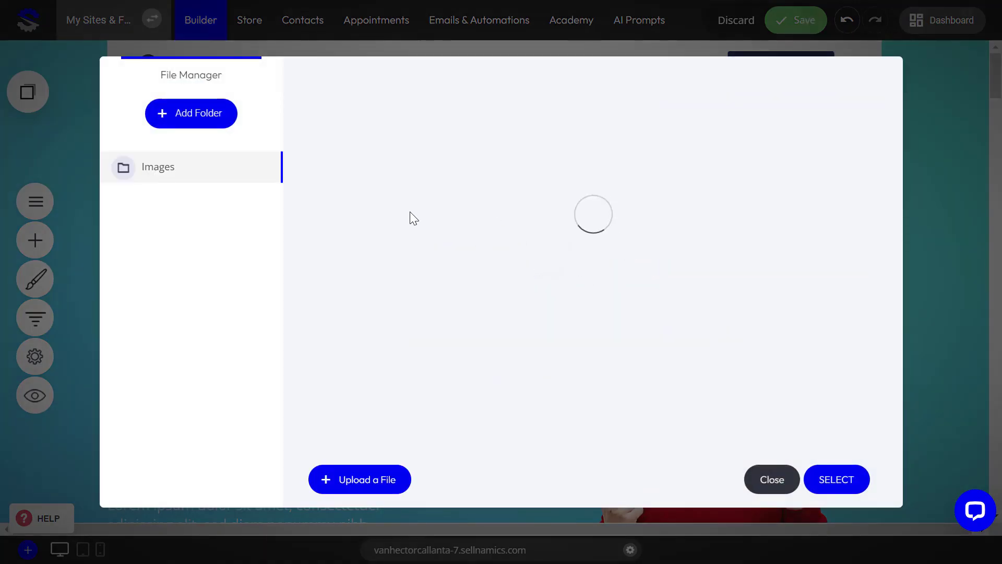
left_click(388, 170)
left_click(824, 486)
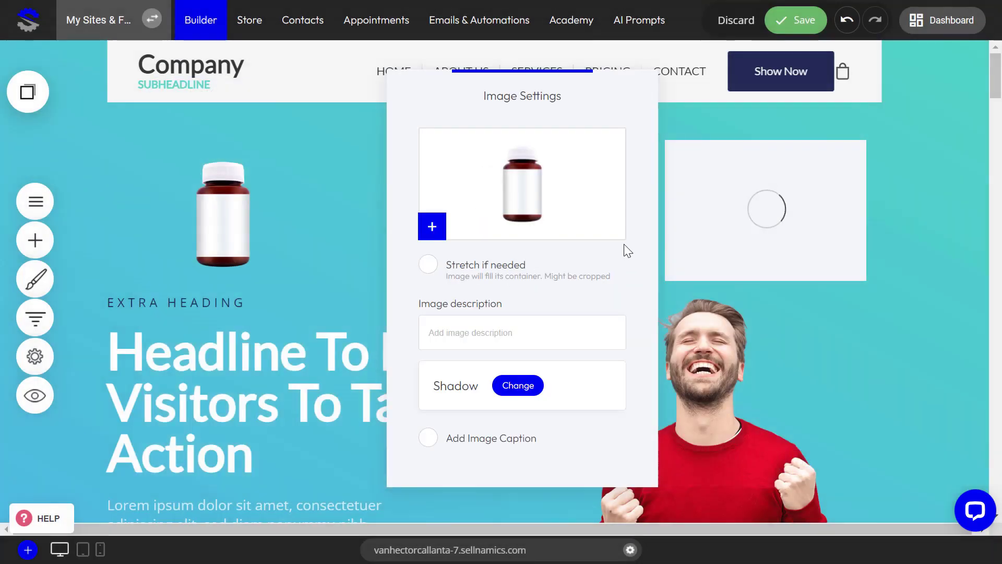
left_click(831, 277)
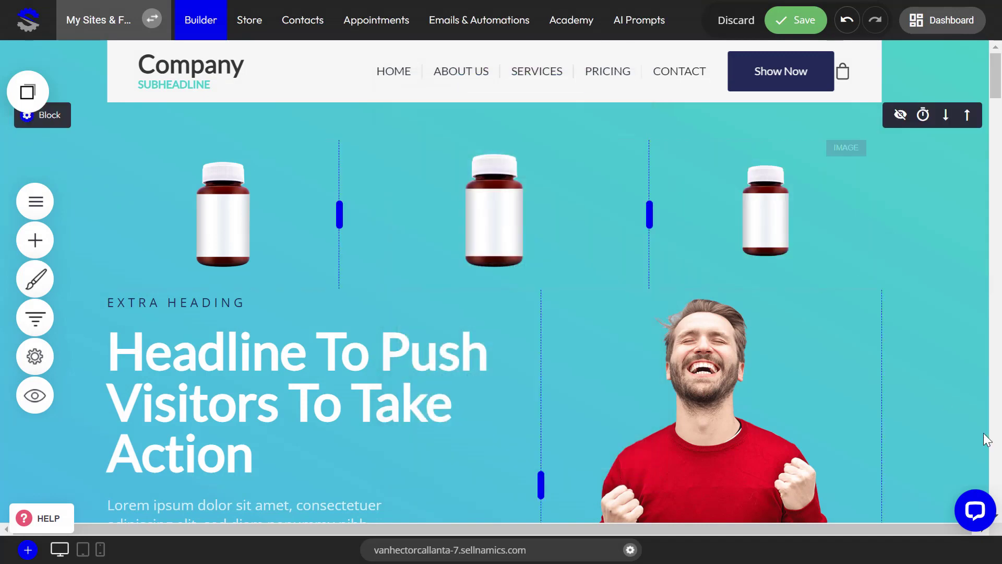
left_click_drag(671, 220, 652, 216)
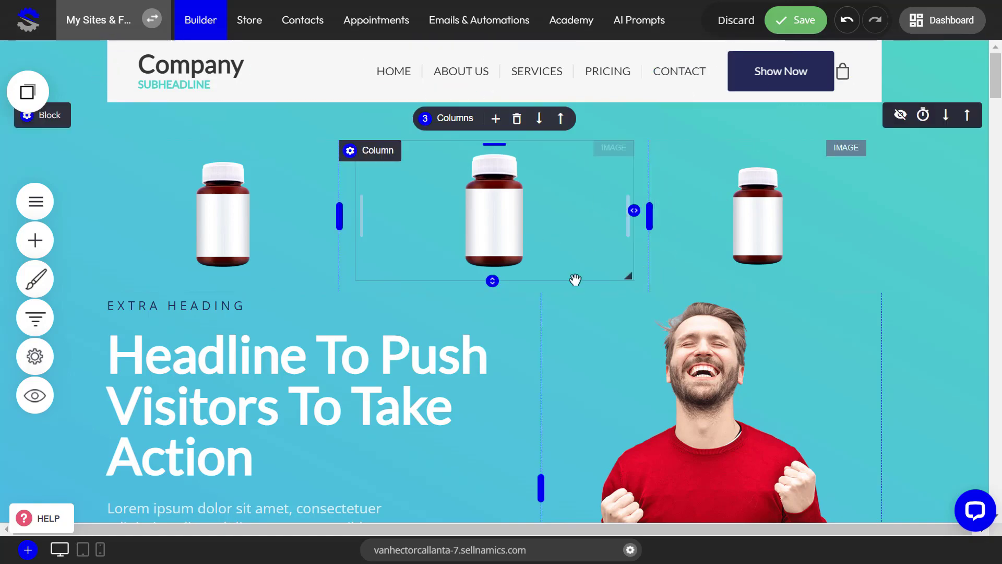
Look through the Hero and Services block templates that can be added below the hero block, without inserting one
scroll(702, 340, "down", 15)
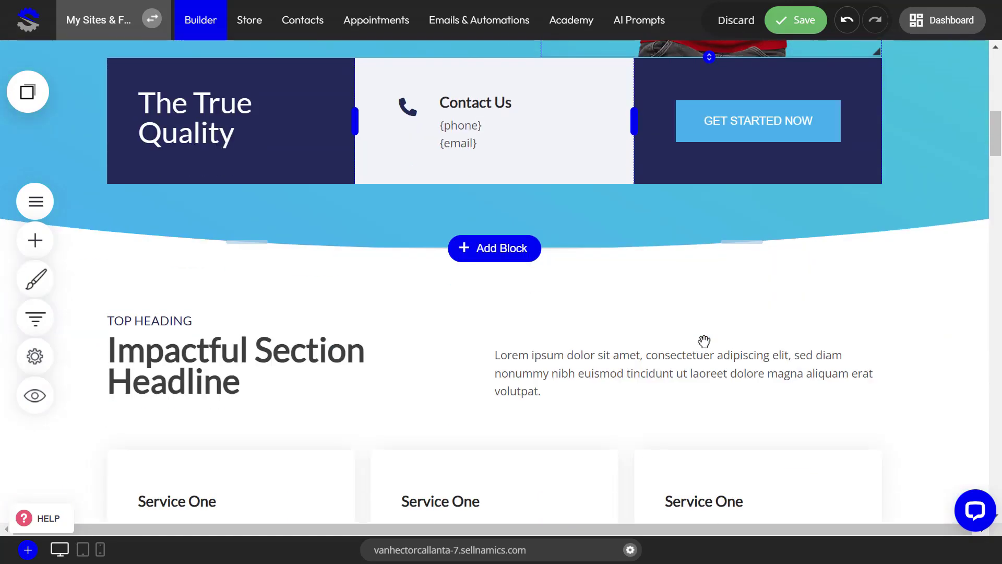
scroll(701, 337, "up", 1)
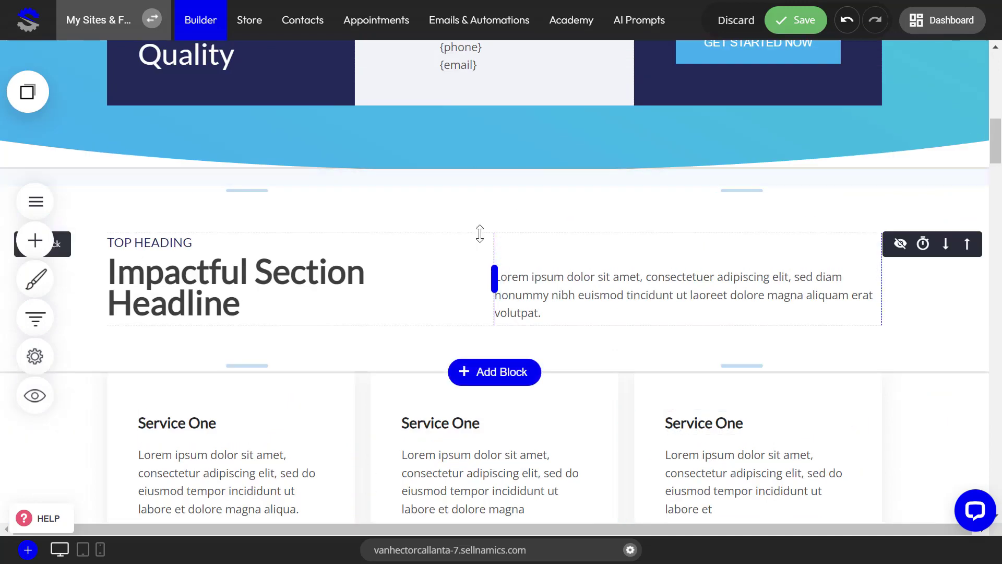
scroll(485, 229, "up", 1)
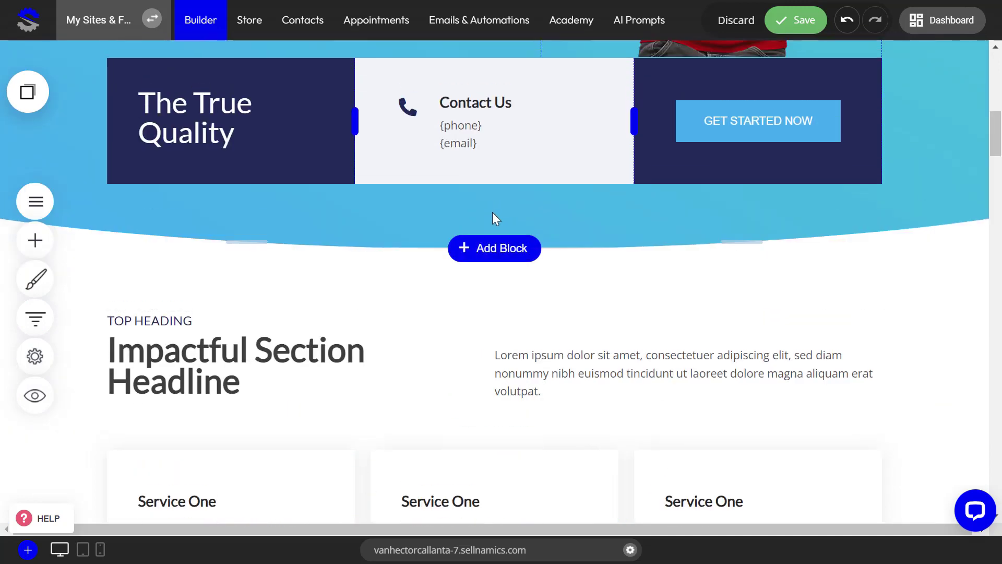
left_click(495, 254)
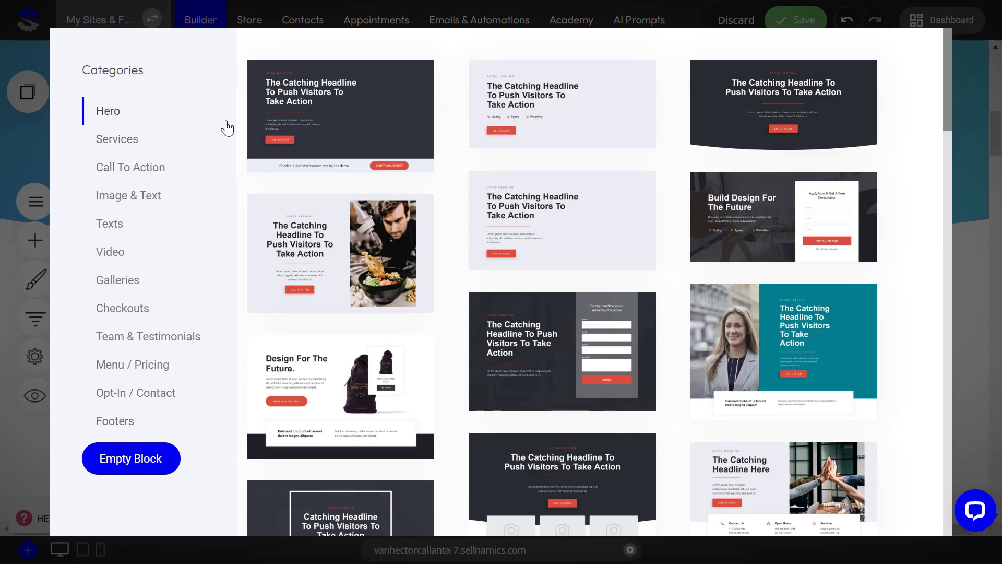
left_click(123, 144)
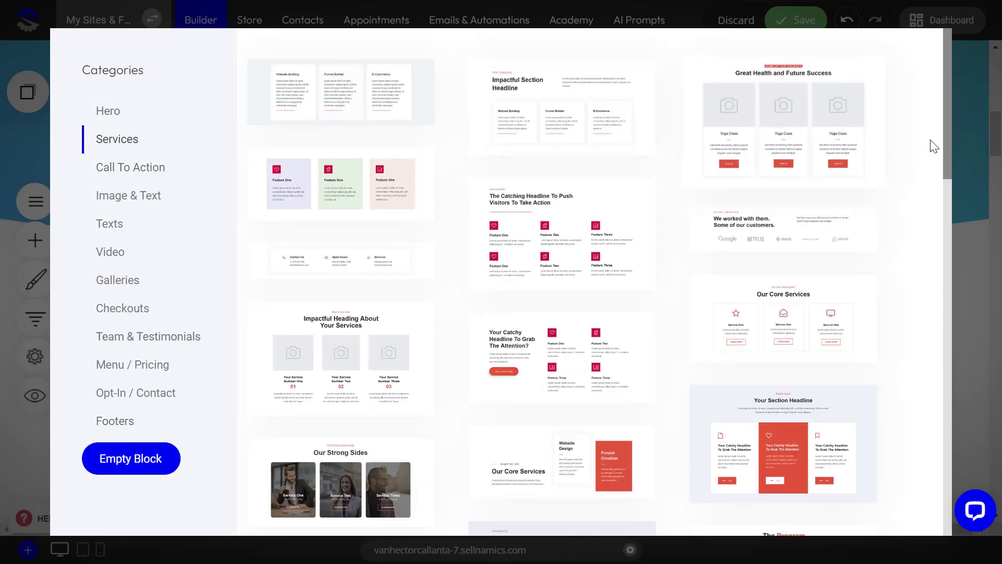
left_click(976, 143)
scroll(794, 215, "up", 5)
scroll(793, 216, "up", 4)
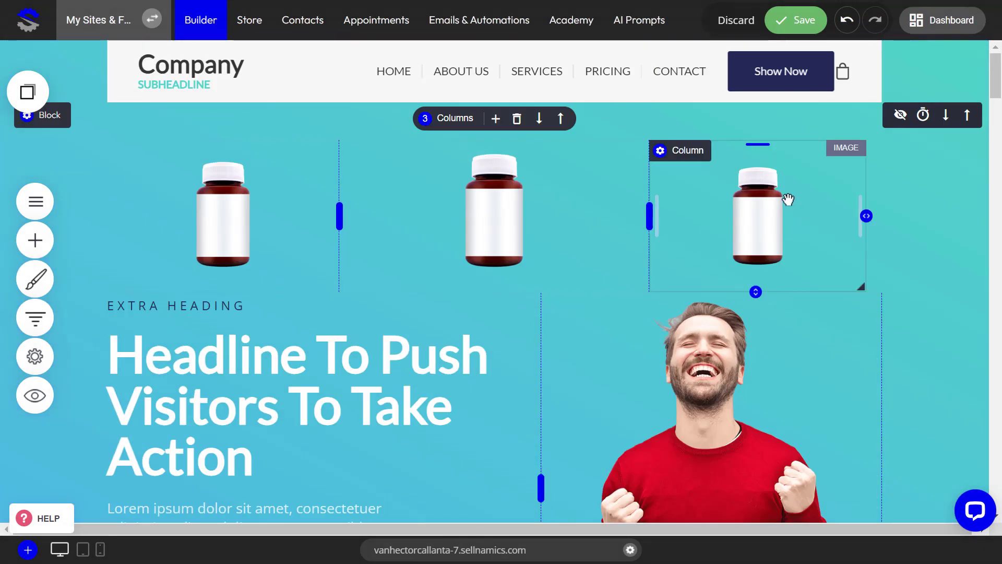
Discard the unsaved image changes, delete the three-column row above the headline in the hero block, and save
left_click(738, 22)
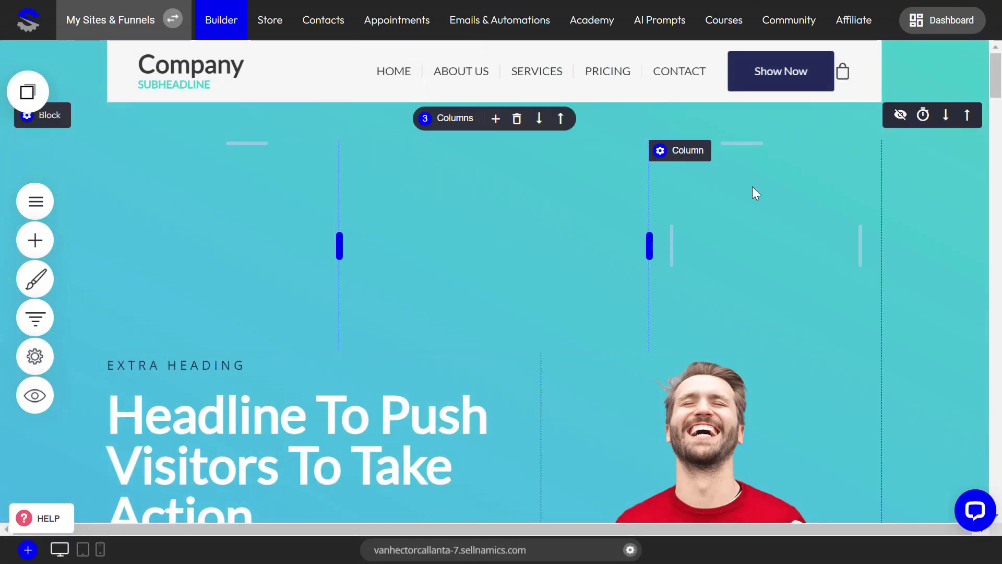
left_click(519, 123)
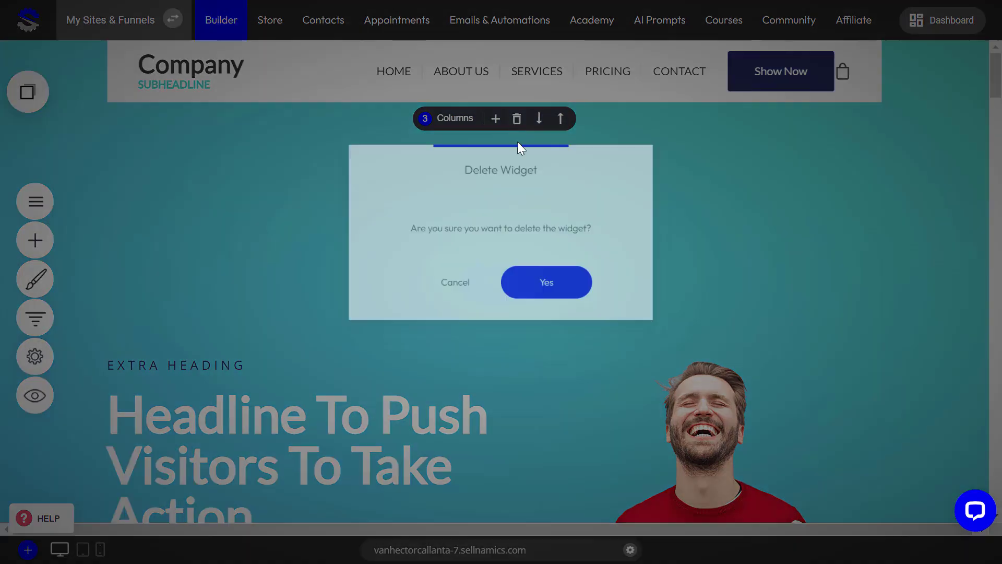
left_click(530, 290)
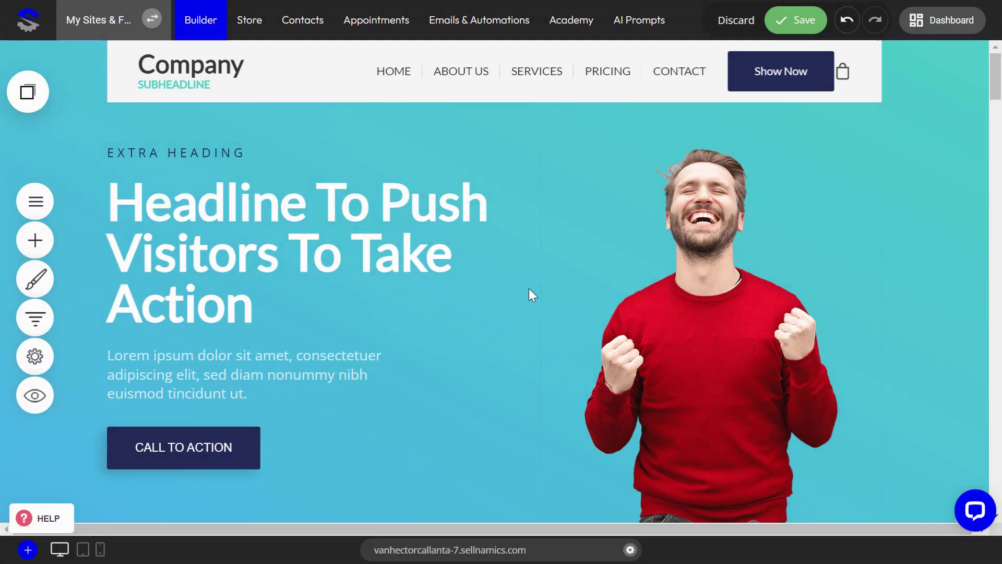
left_click(795, 20)
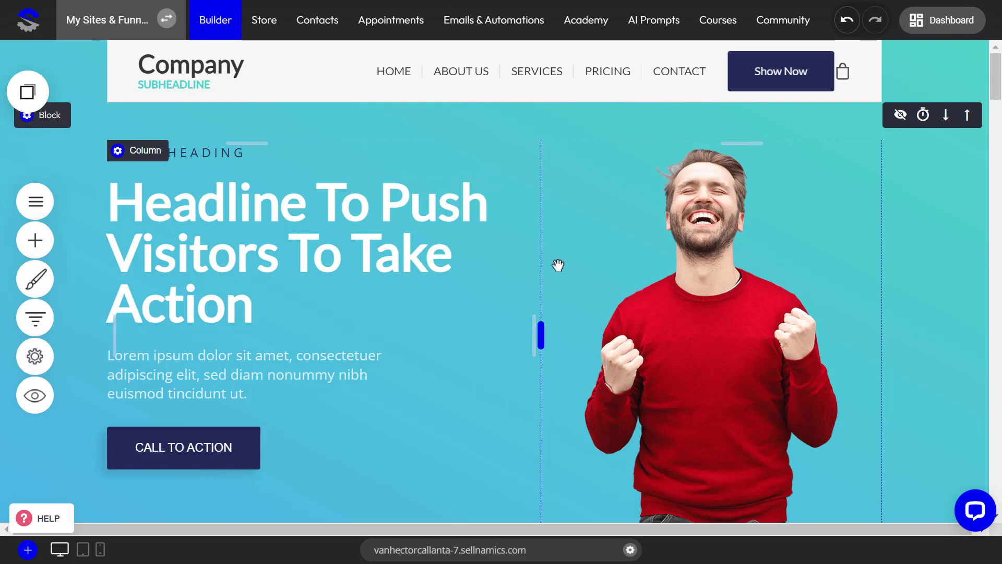
scroll(658, 313, "down", 5)
scroll(659, 313, "down", 5)
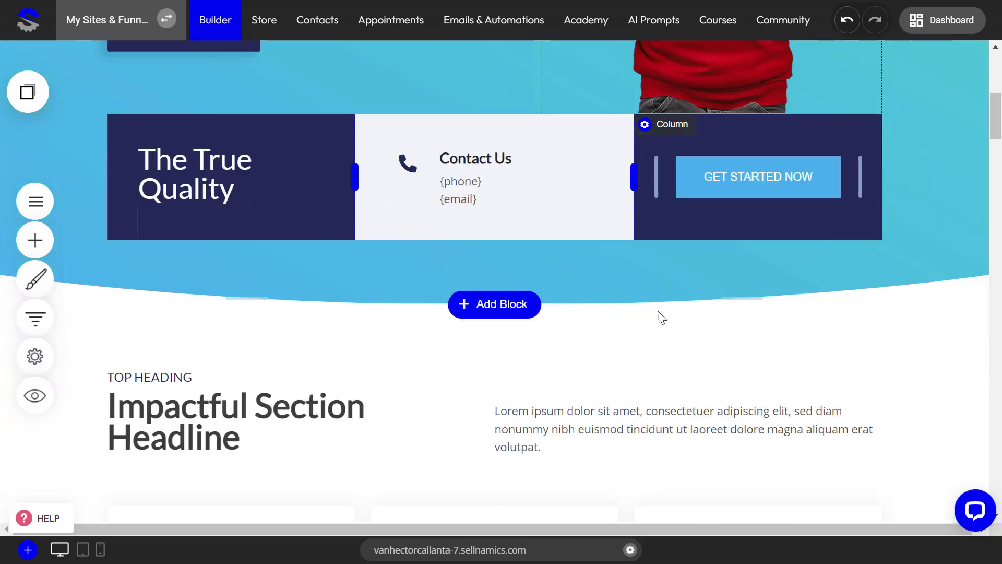
scroll(658, 312, "up", 8)
scroll(676, 300, "up", 1)
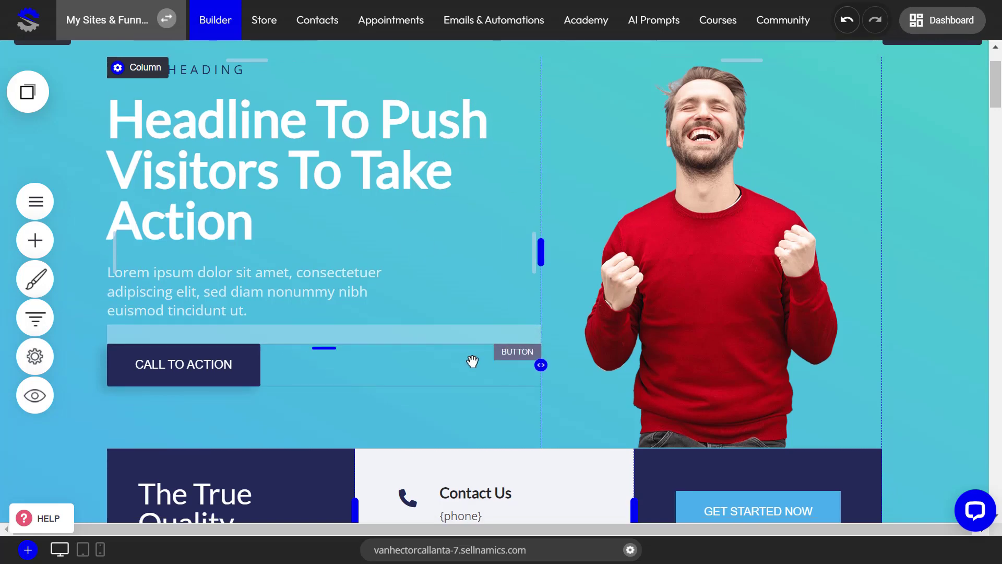
Remove the inner padding on both sides of all three service card columns so their content starts at the column edges
scroll(472, 358, "down", 6)
scroll(473, 361, "down", 5)
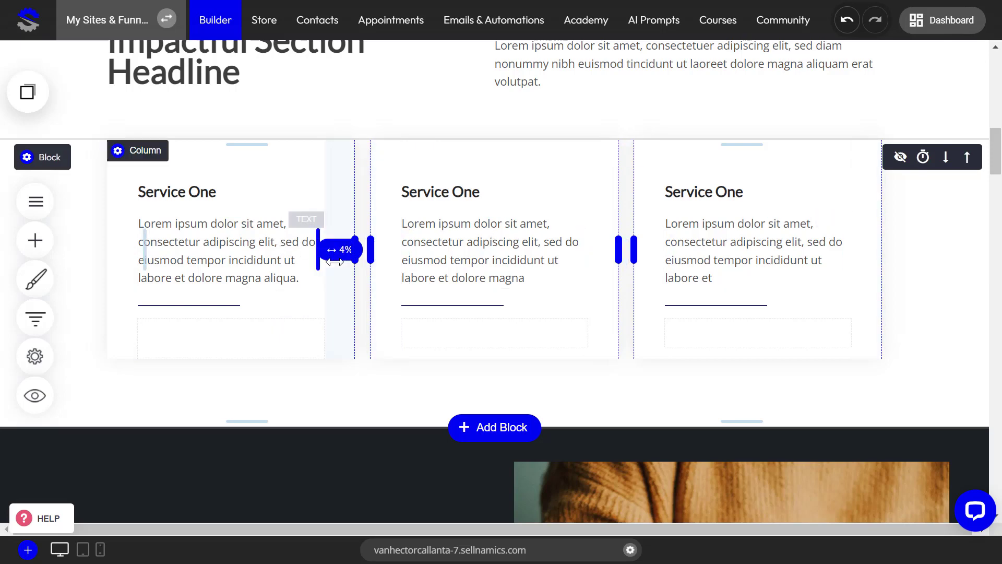
left_click_drag(335, 262, 385, 262)
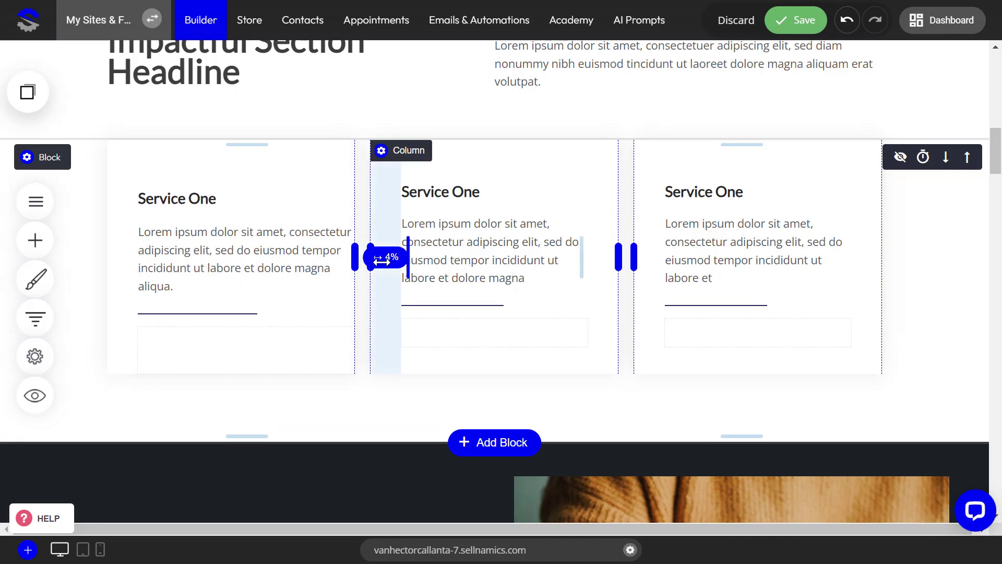
left_click_drag(131, 270, 94, 269)
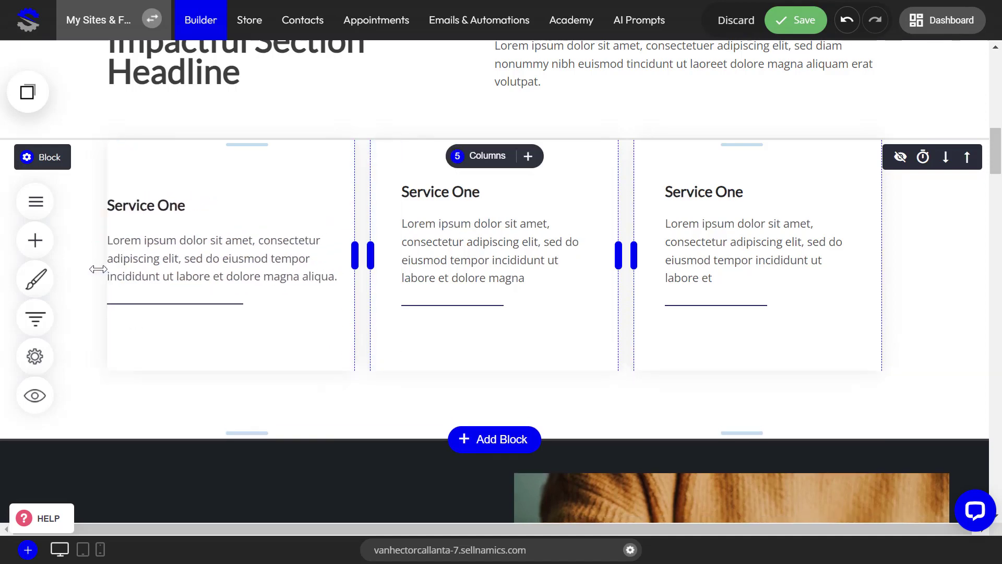
left_click_drag(594, 269, 620, 269)
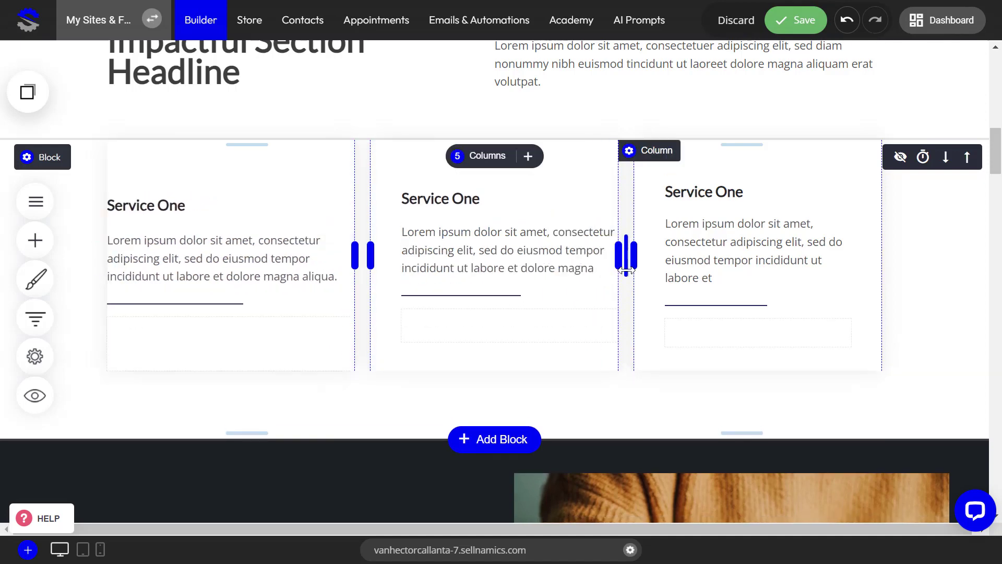
left_click_drag(389, 279, 362, 280)
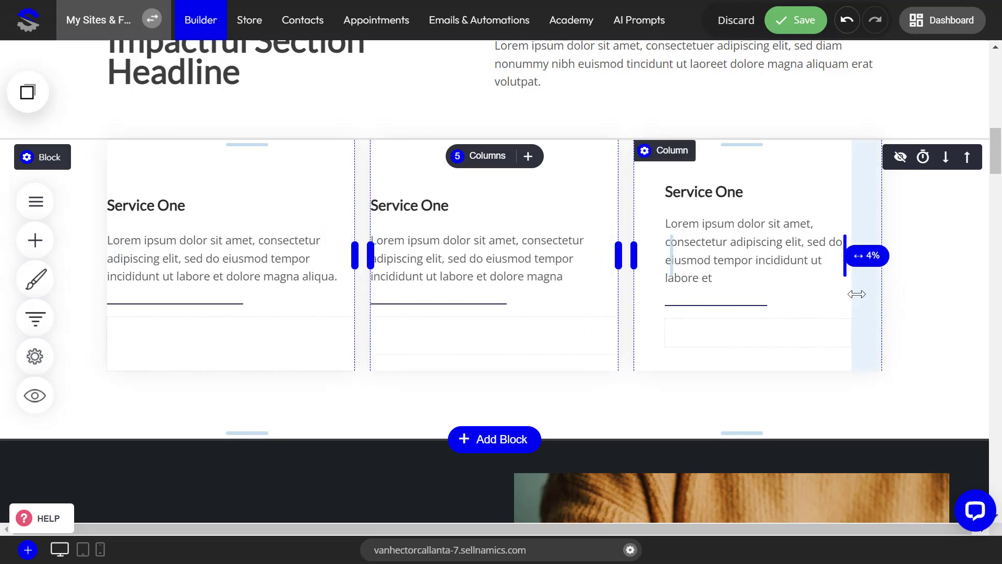
left_click_drag(860, 294, 893, 294)
left_click_drag(649, 286, 616, 281)
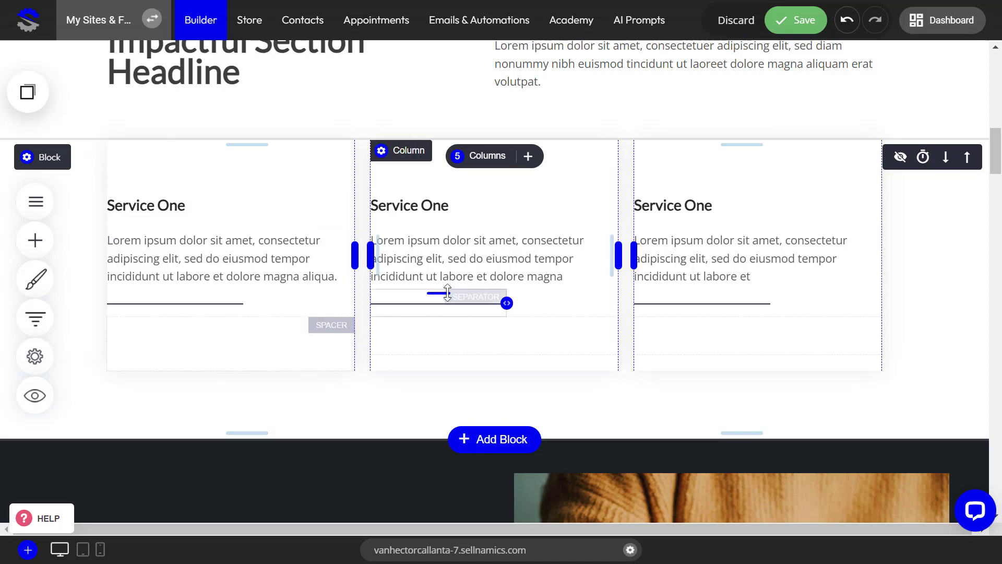
Shift the divider between the hero's two columns slightly toward the headline, widening the column with the man's picture
scroll(528, 308, "up", 4)
scroll(527, 308, "up", 7)
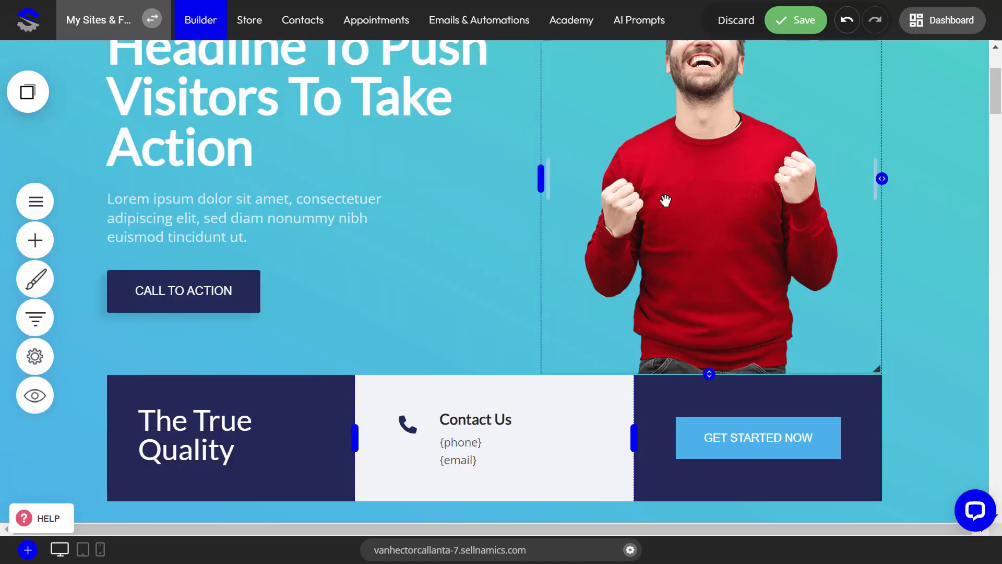
scroll(616, 182, "up", 3)
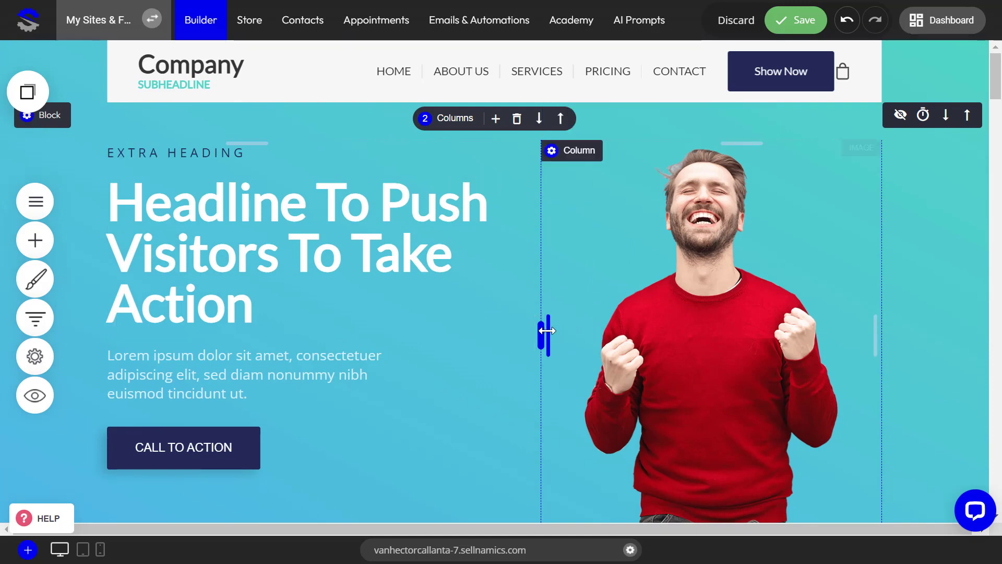
left_click_drag(538, 335, 511, 334)
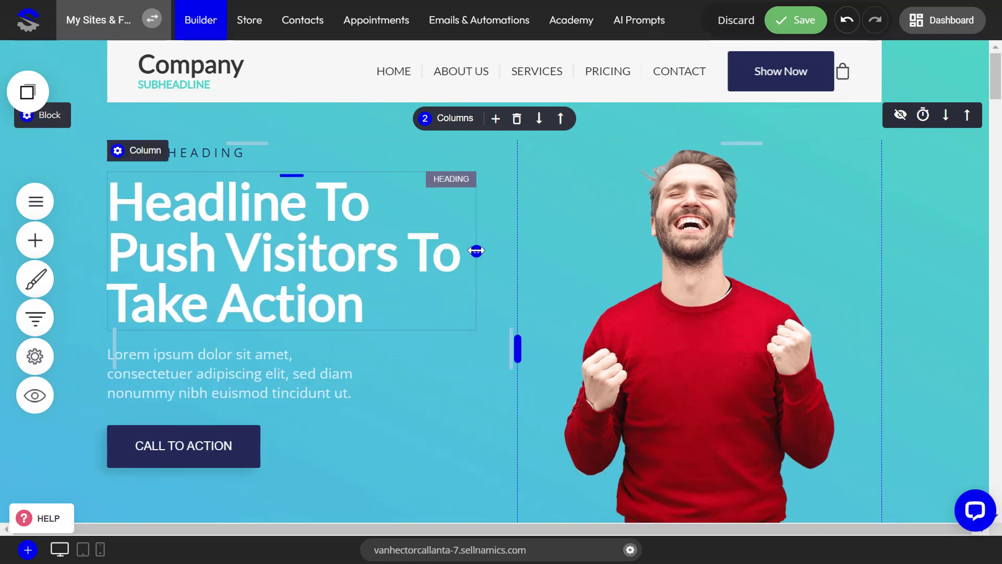
Narrow the hero's headline so it wraps as "Headline To / Push Visitors / To Take Action", and adjust the paragraph's width below it
left_click_drag(476, 251, 456, 253)
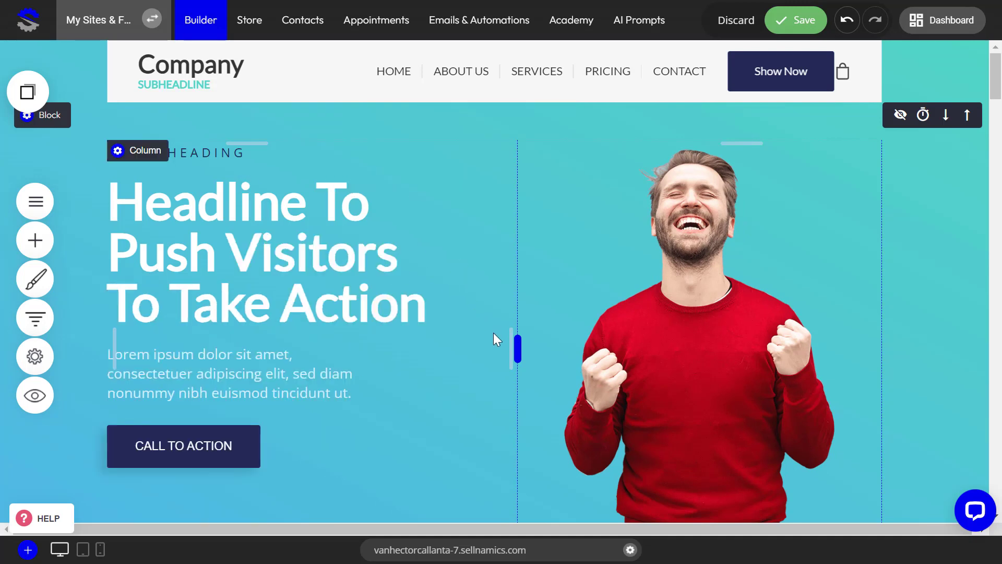
mouse_move(510, 344)
left_mouse_down()
mouse_move(351, 327)
mouse_move(513, 325)
left_mouse_up()
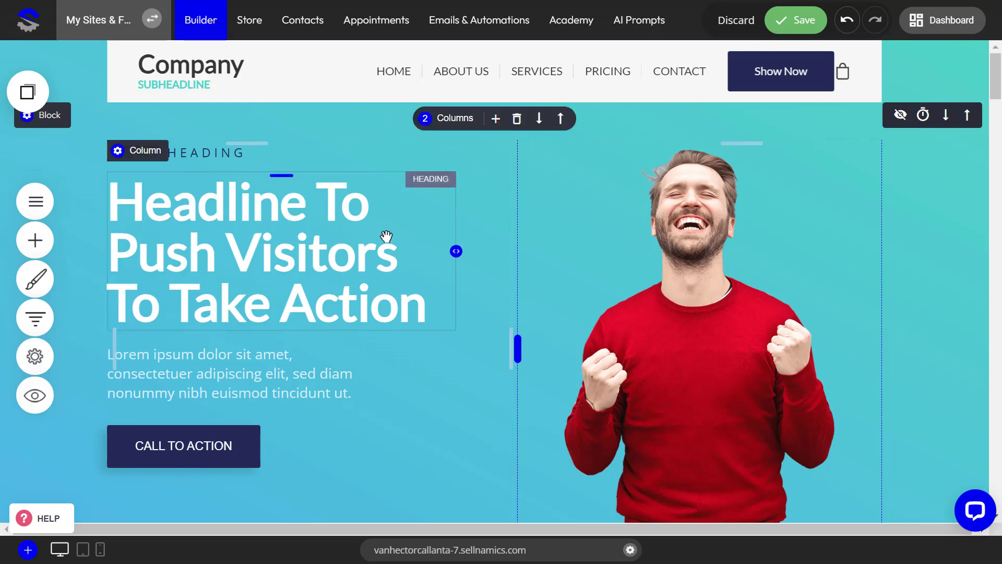
mouse_move(457, 247)
left_mouse_down()
mouse_move(378, 252)
mouse_move(475, 250)
mouse_move(457, 248)
mouse_move(462, 255)
left_mouse_up()
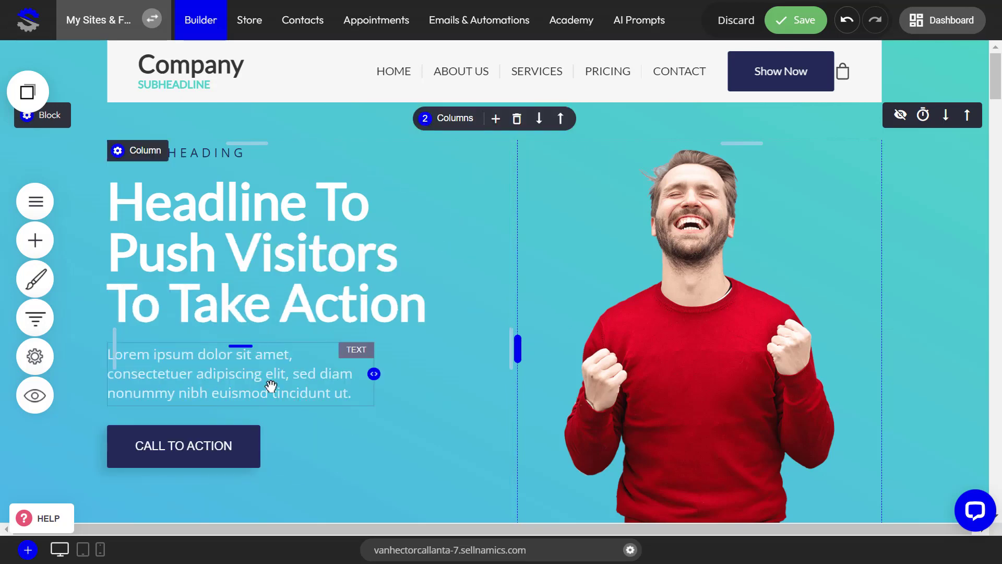
left_click_drag(394, 371, 360, 369)
mouse_move(509, 333)
left_mouse_down()
mouse_move(389, 315)
mouse_move(514, 321)
left_mouse_up()
Discard the unsaved changes to the column padding, column widths and widget widths on the page
scroll(461, 285, "down", 10)
scroll(460, 284, "down", 7)
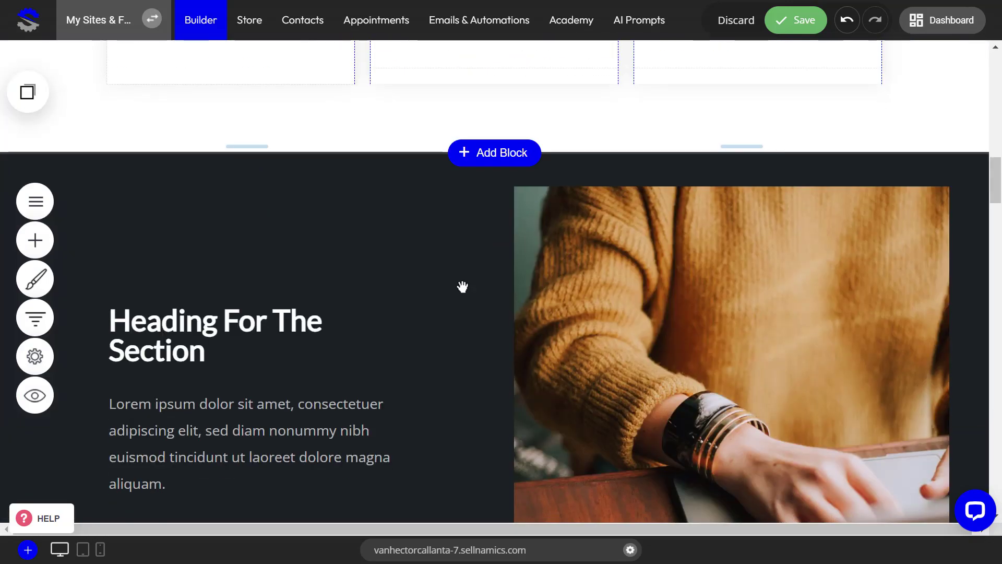
scroll(461, 284, "up", 9)
scroll(460, 283, "down", 5)
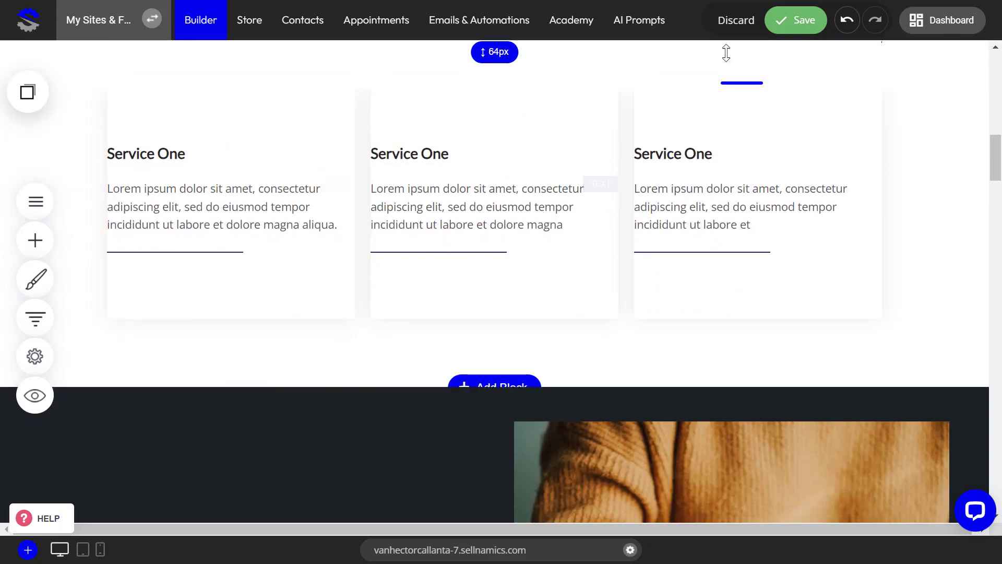
left_click(736, 20)
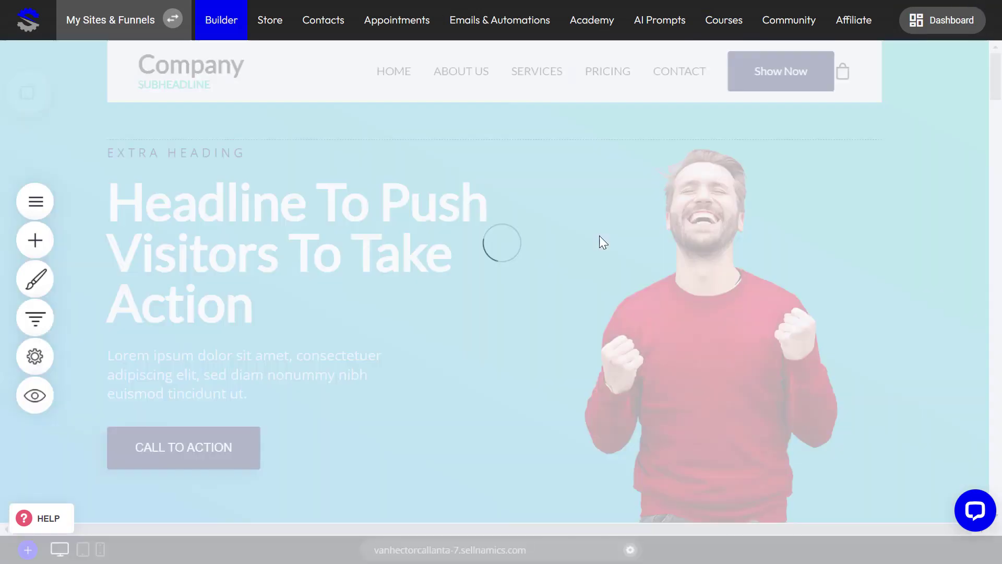
Review the whole page layout from the hero block through the content sections to the footer, and return to the hero
scroll(478, 284, "down", 7)
scroll(475, 286, "down", 20)
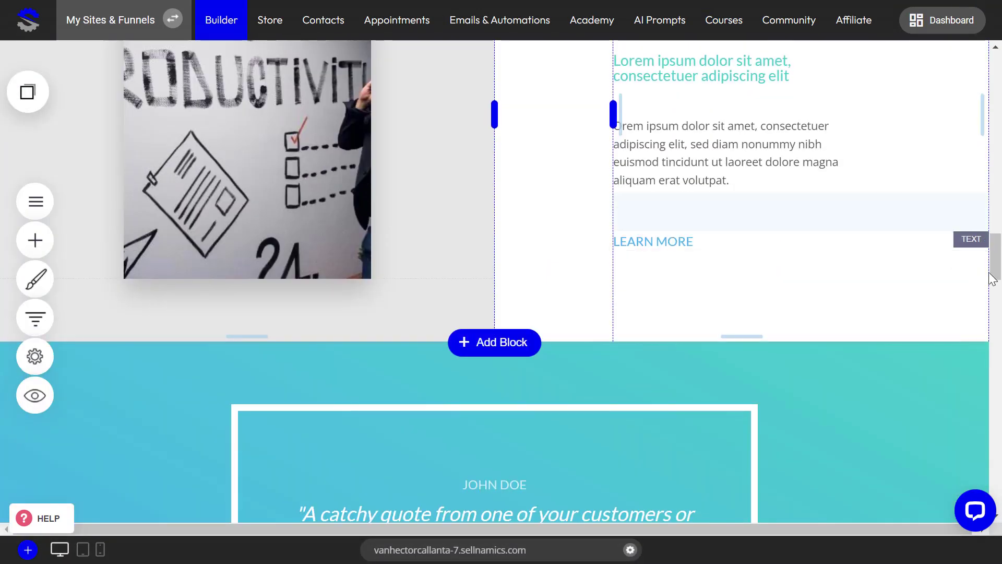
left_click_drag(992, 278, 997, 445)
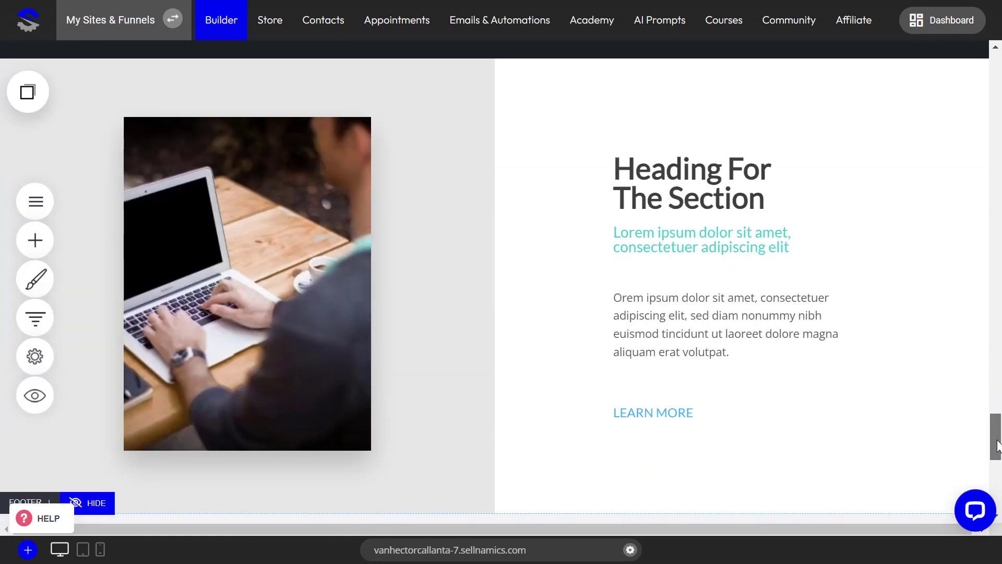
scroll(996, 449, "down", 8)
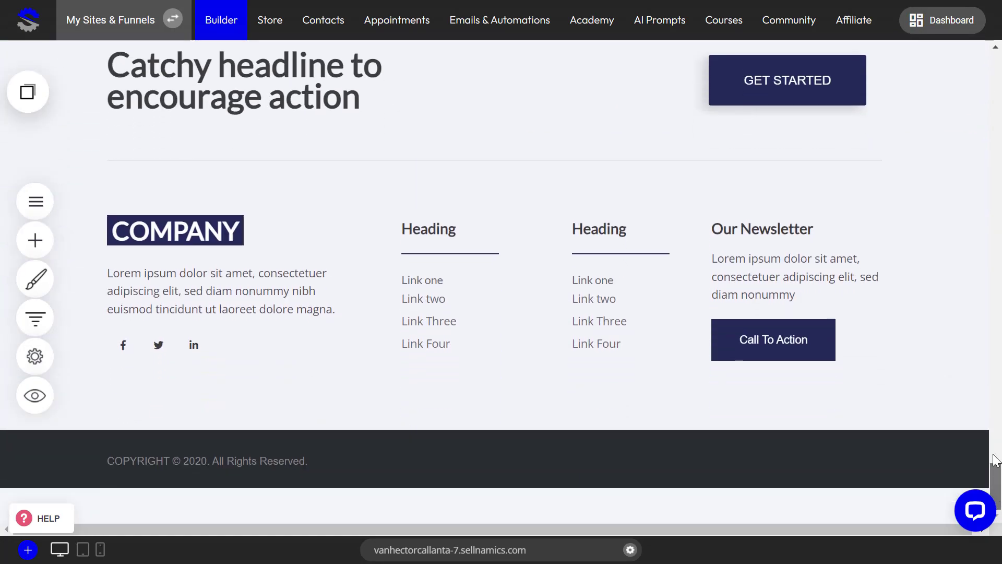
left_click_drag(997, 459, 991, 81)
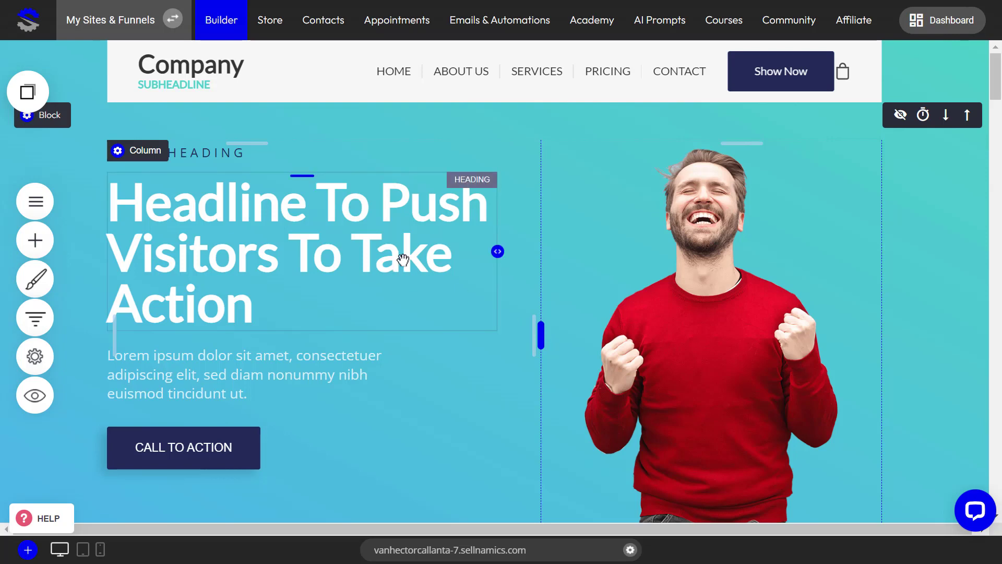
scroll(351, 284, "down", 3)
scroll(352, 286, "up", 3)
scroll(344, 312, "down", 5)
scroll(391, 325, "up", 5)
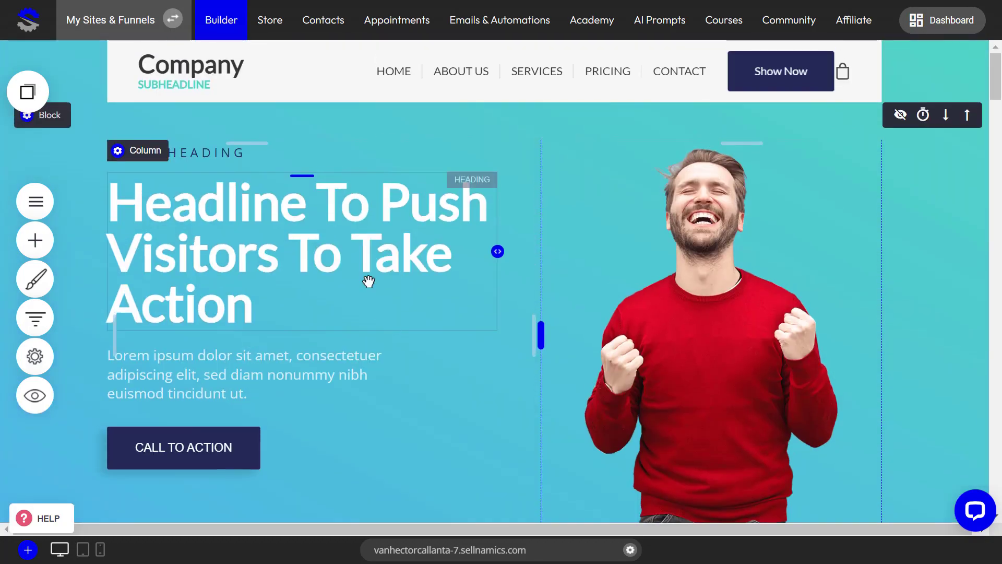
Set the desktop paragraph font to Montserrat in the website's global text styling
left_click(34, 281)
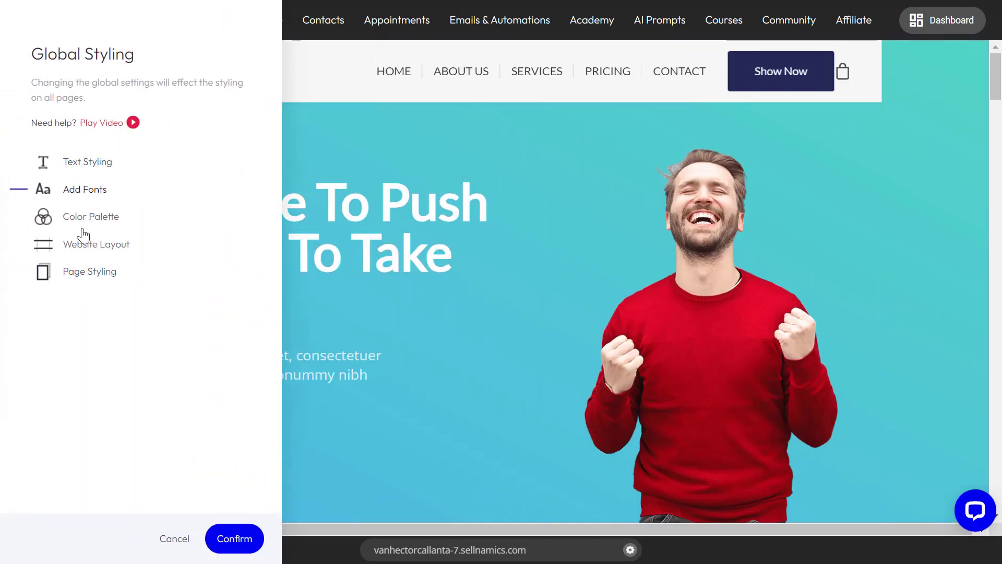
left_click(83, 167)
scroll(110, 303, "down", 5)
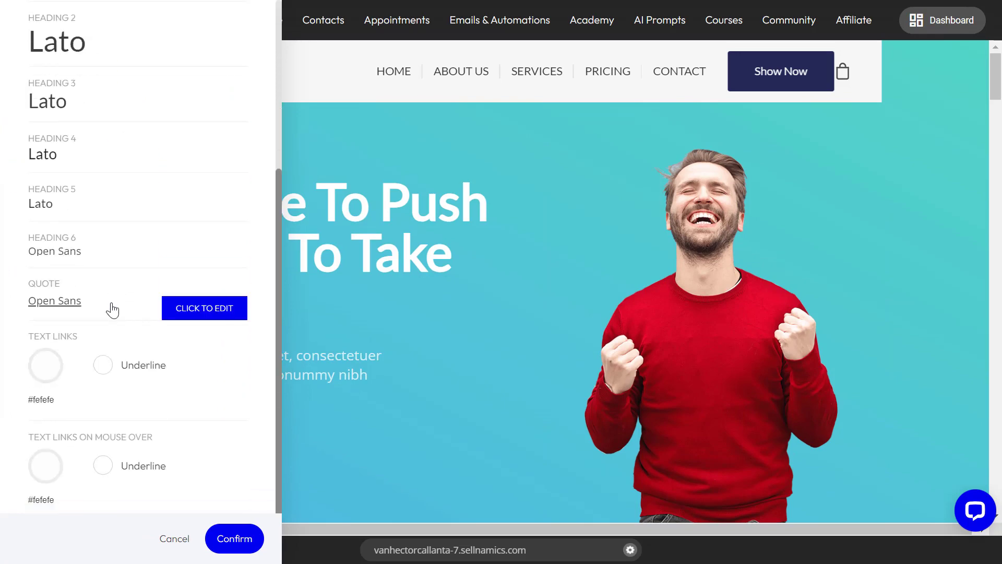
scroll(112, 310, "up", 5)
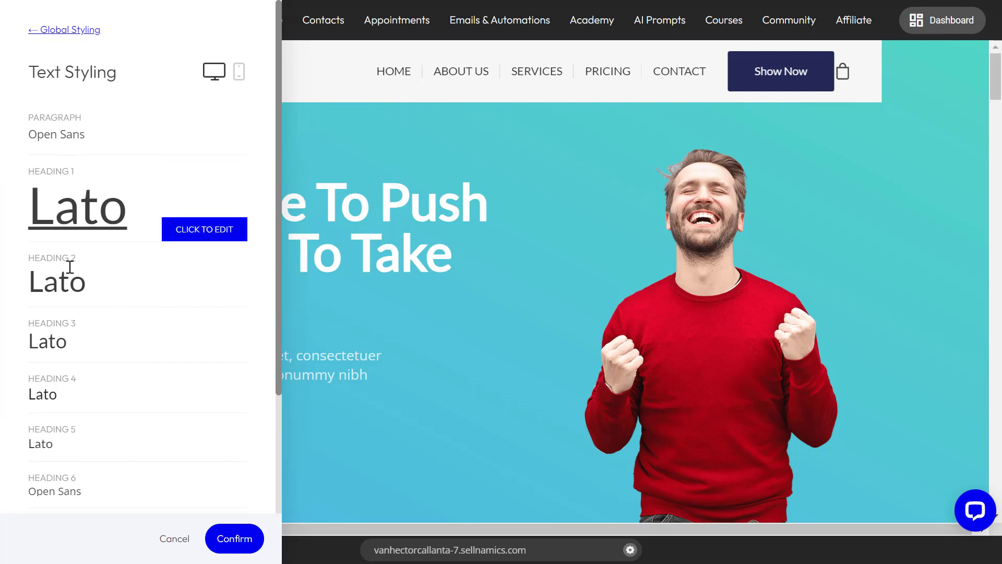
scroll(69, 336, "down", 1)
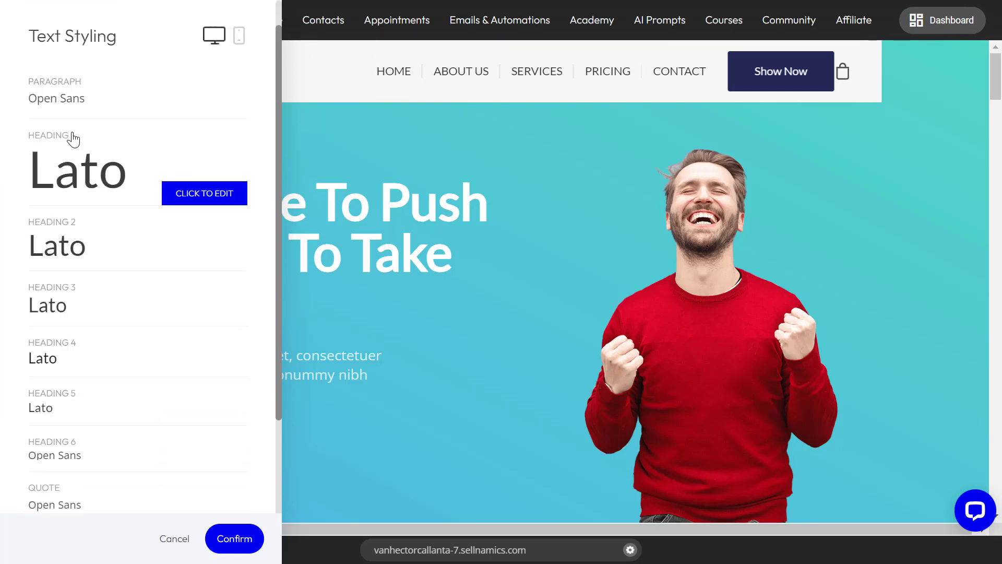
scroll(73, 138, "up", 1)
left_click(193, 143)
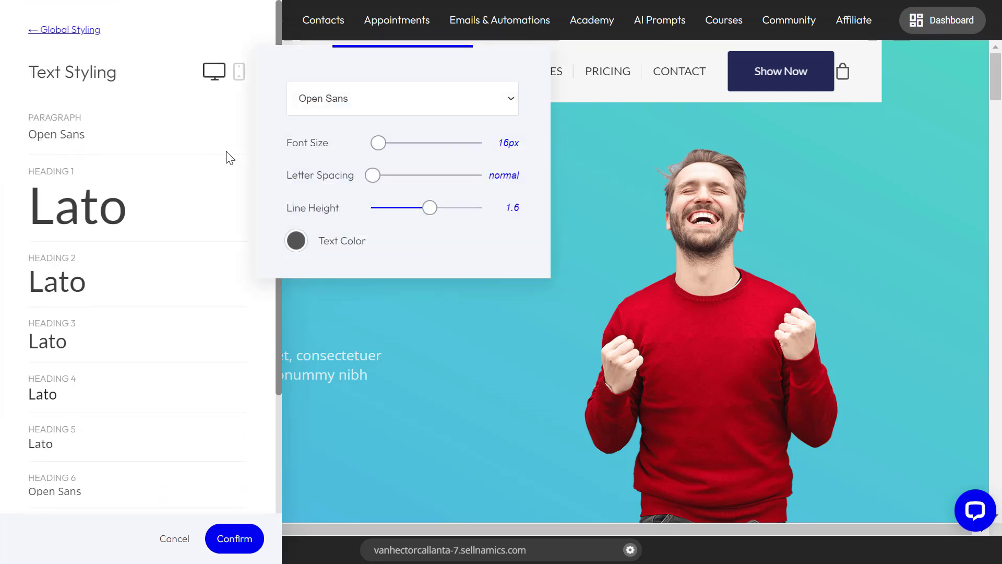
left_click(351, 100)
left_click(344, 133)
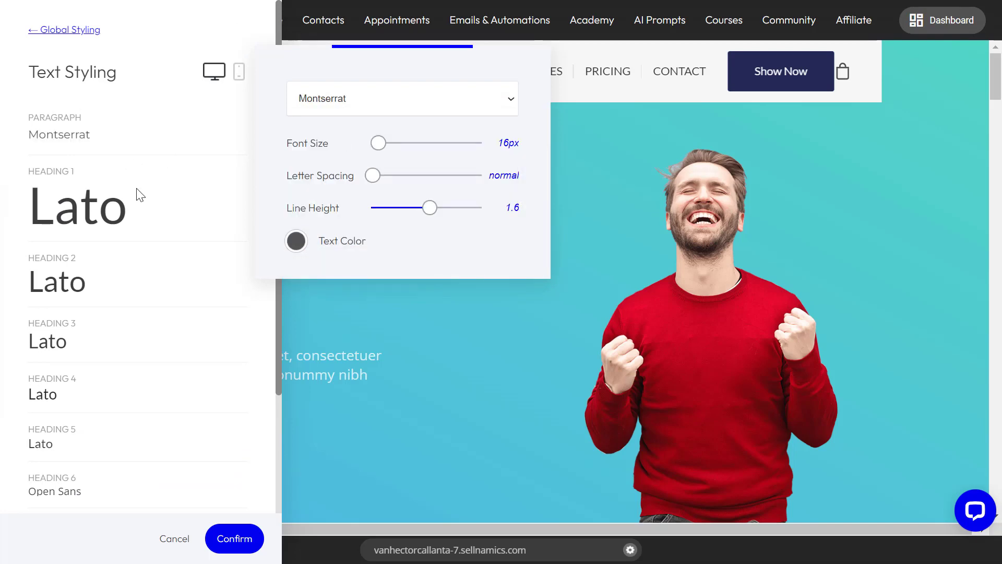
Set the desktop fonts of Heading 1 and Heading 2 to Montserrat in the global text styling
left_click(172, 218)
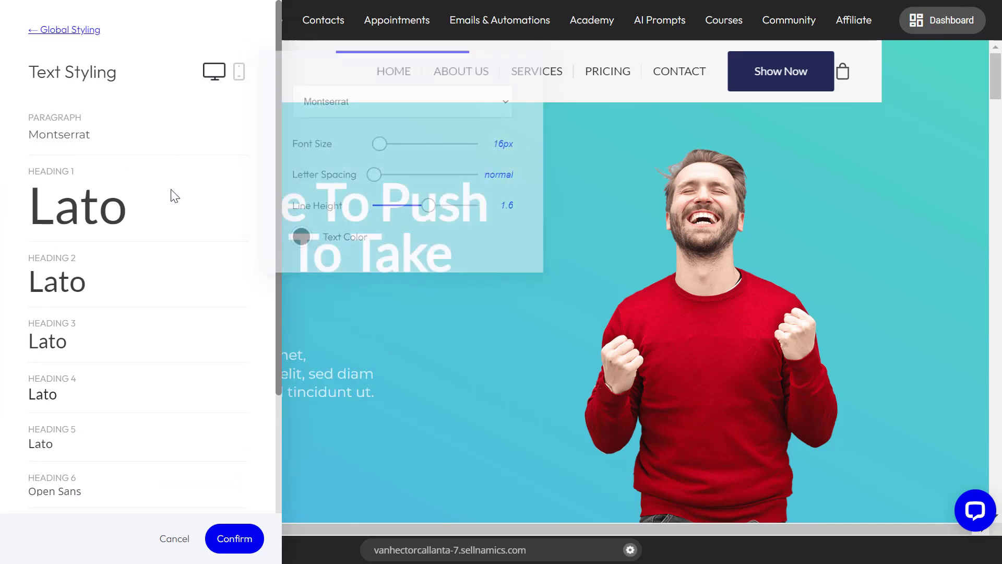
left_click(224, 234)
left_click(337, 196)
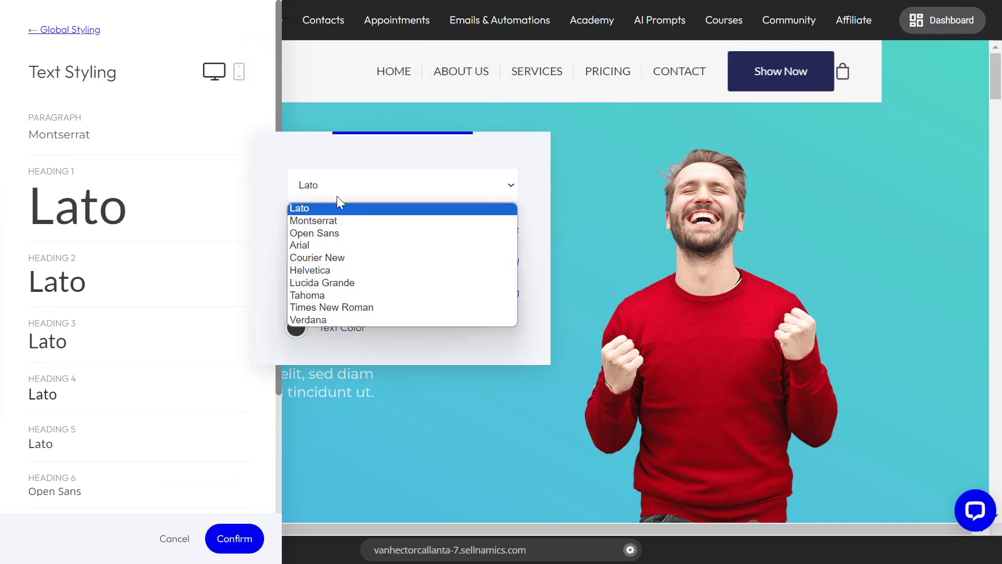
left_click(336, 217)
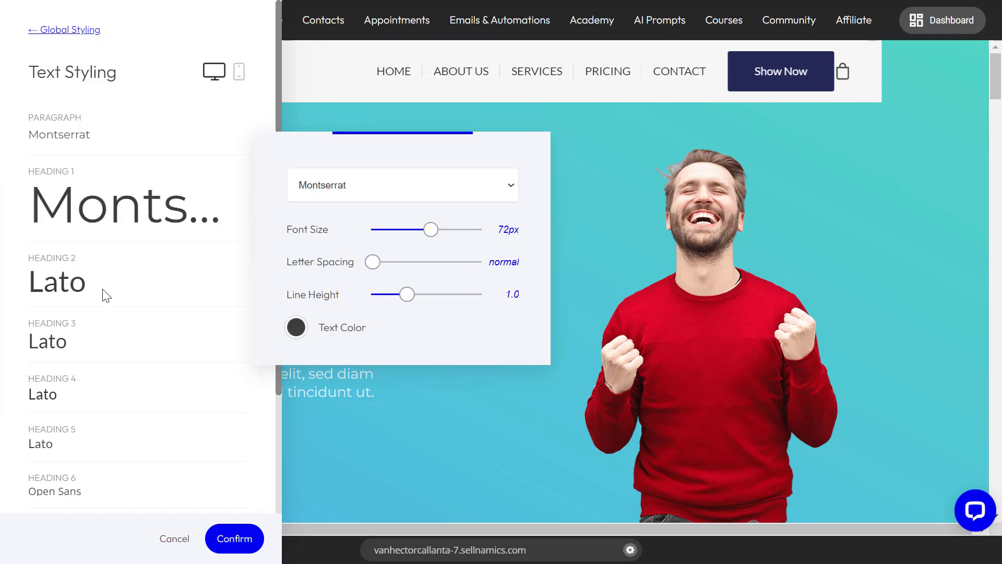
left_click(106, 296)
left_click(220, 305)
left_click(335, 256)
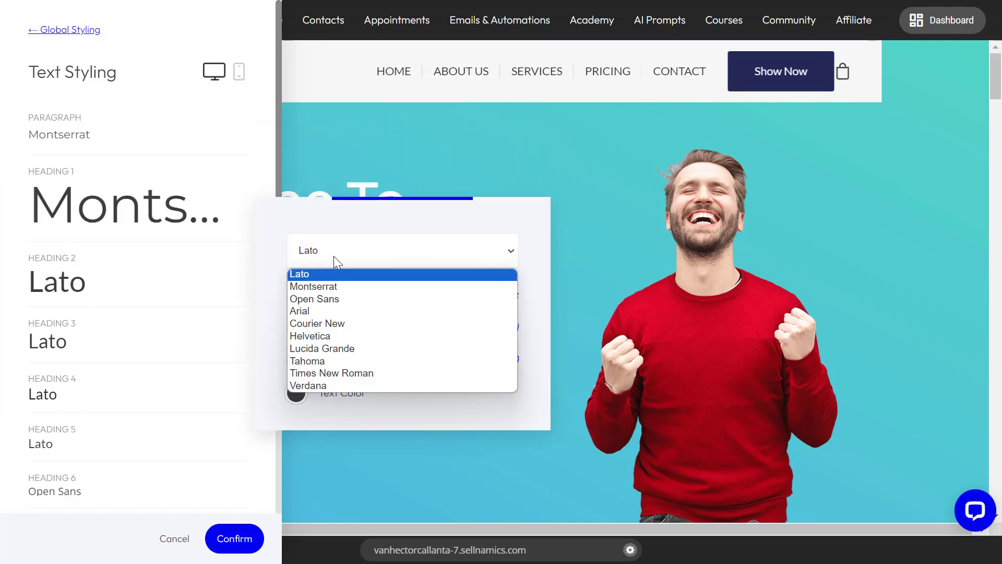
left_click(339, 285)
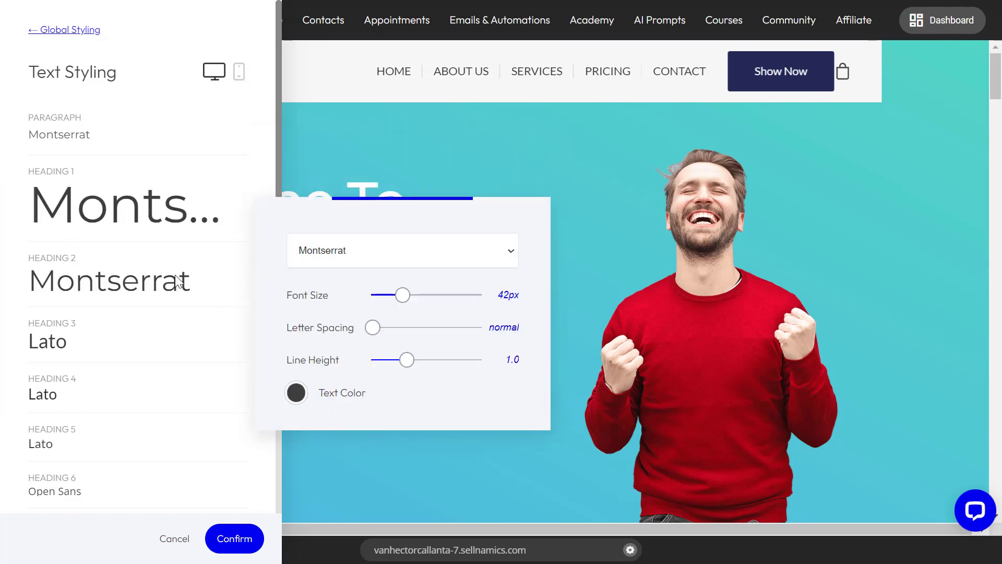
Set the desktop fonts of Heading 3 through Heading 6 and Quote to Montserrat, and confirm the global text styling
left_click(100, 347)
left_click(204, 349)
left_click(328, 296)
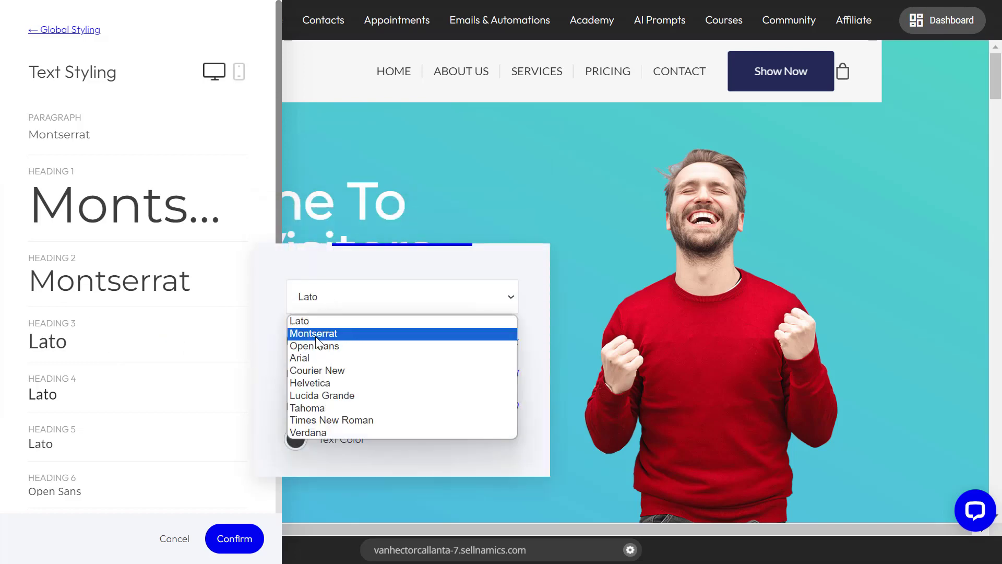
left_click(324, 331)
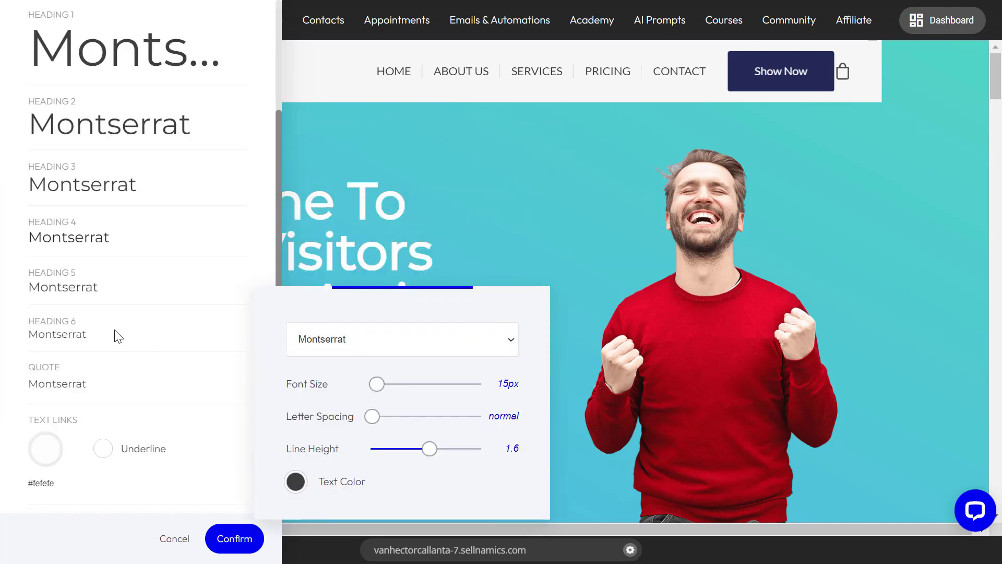
left_click(116, 275)
scroll(111, 277, "up", 3)
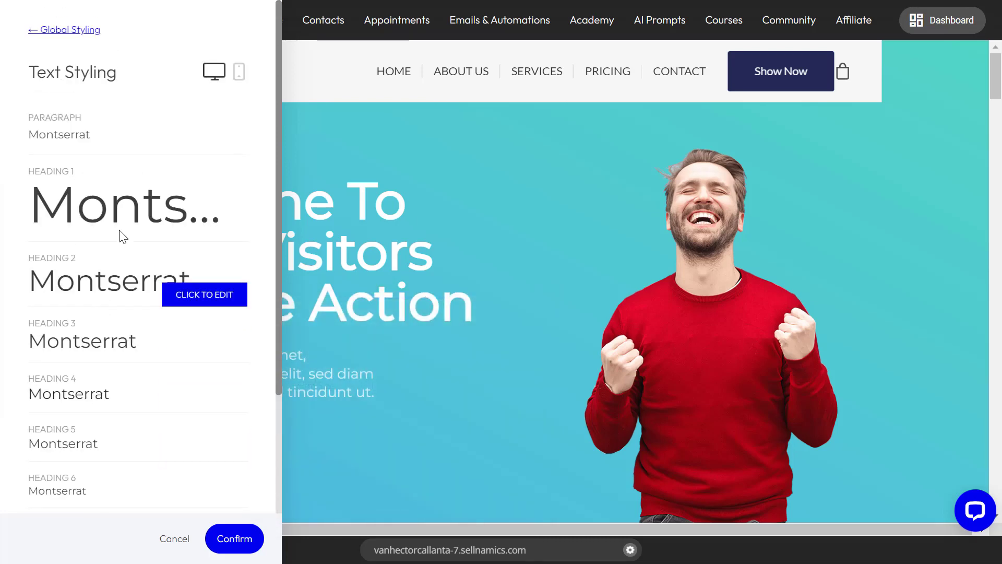
left_click(246, 538)
Set the mobile Heading 1 font size to 30px with normal letter spacing in the global text styling, and confirm
left_click(34, 279)
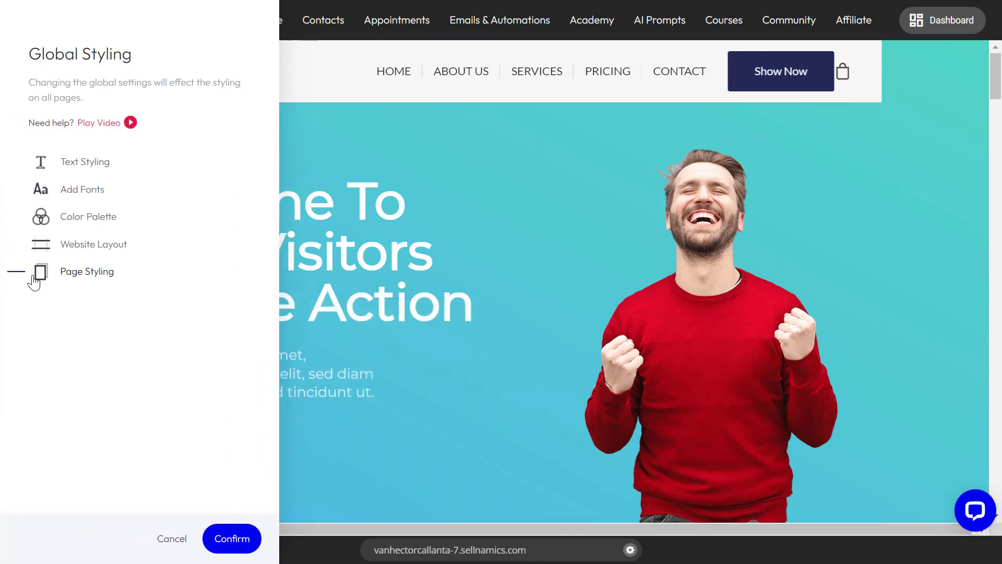
left_click(92, 174)
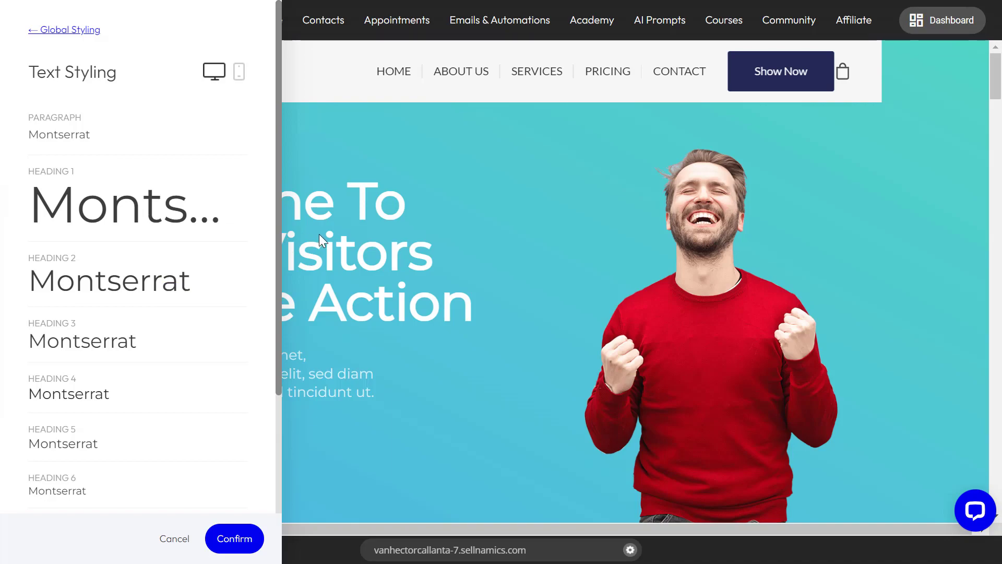
left_click(238, 73)
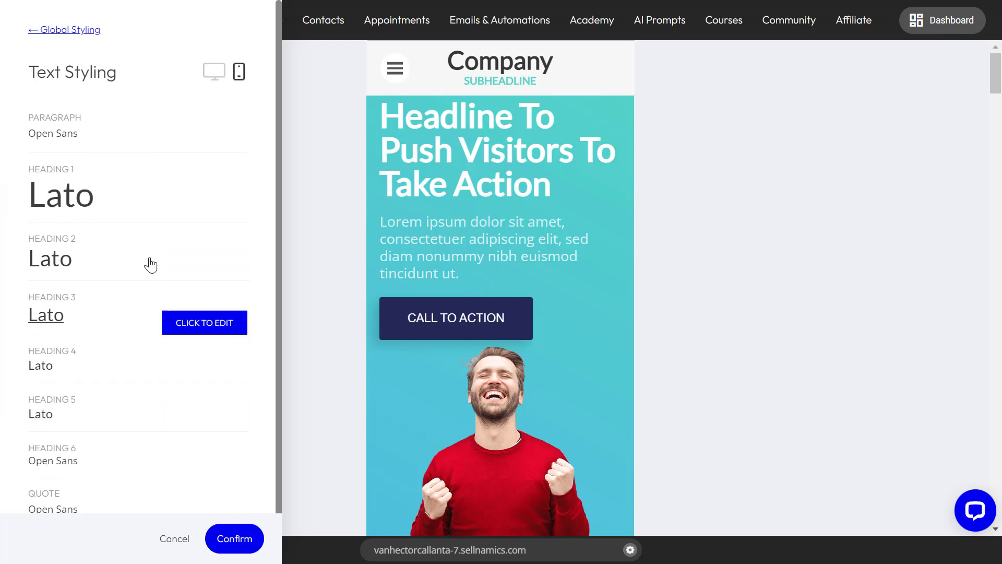
left_click(230, 210)
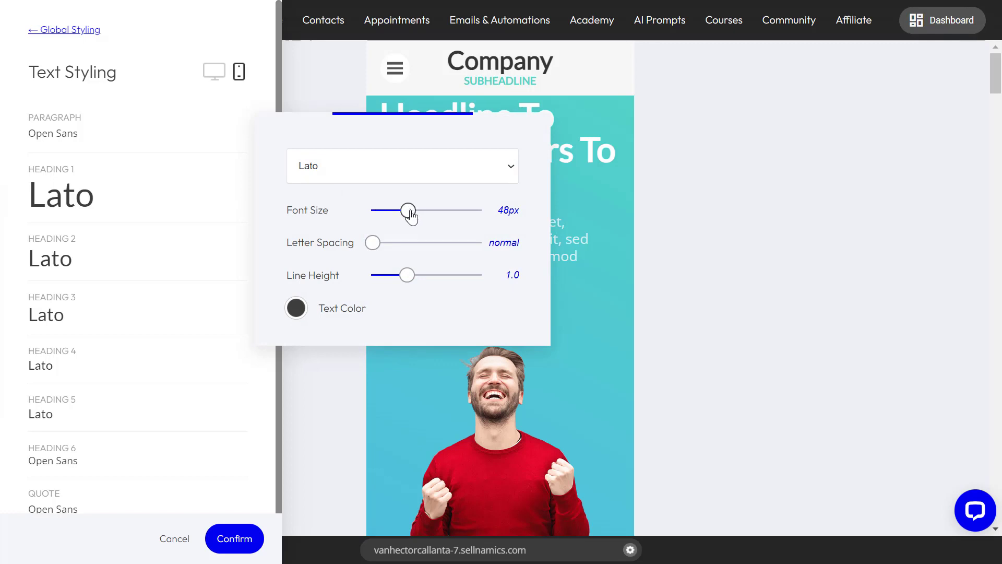
left_click_drag(410, 214, 394, 217)
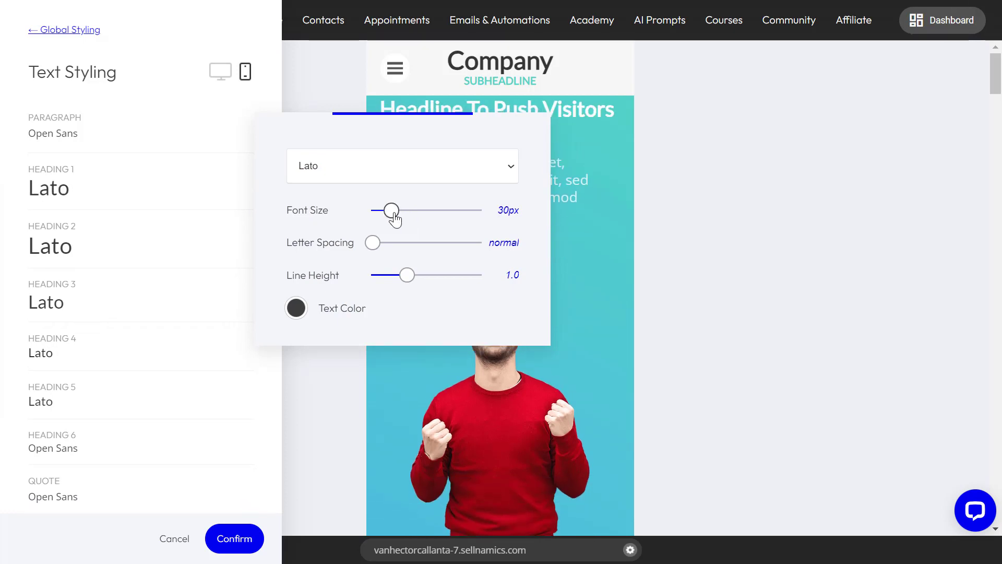
mouse_move(372, 250)
left_mouse_down()
mouse_move(416, 246)
mouse_move(364, 247)
left_mouse_up()
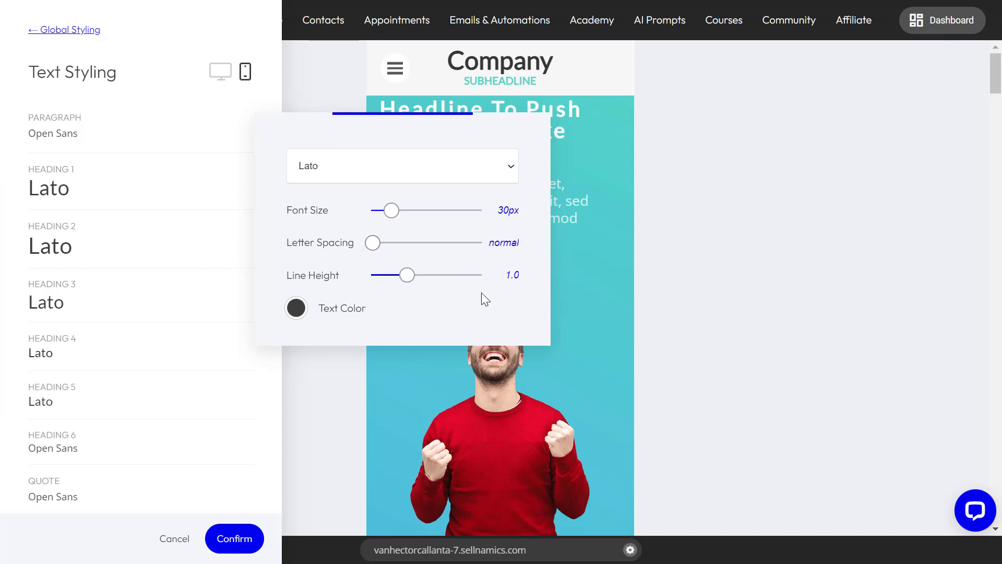
left_click(585, 243)
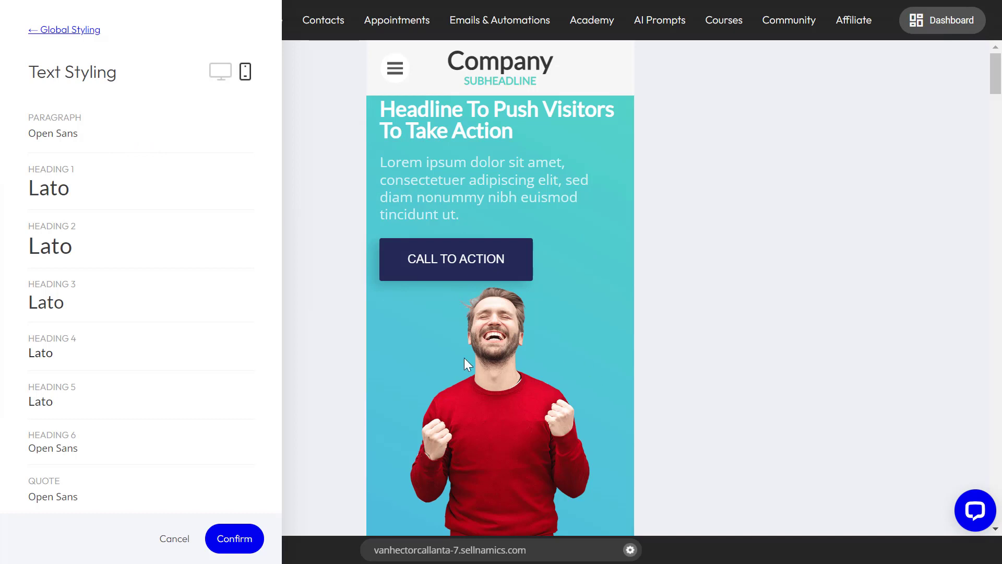
left_click(235, 541)
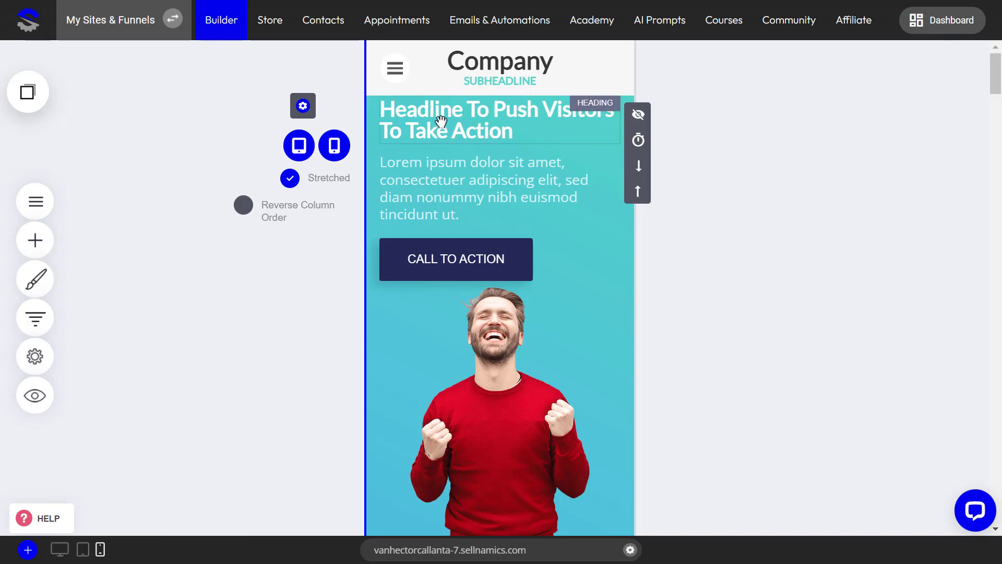
Compare the hero's headline and text between the desktop and mobile views, ending in the desktop view
left_click(59, 551)
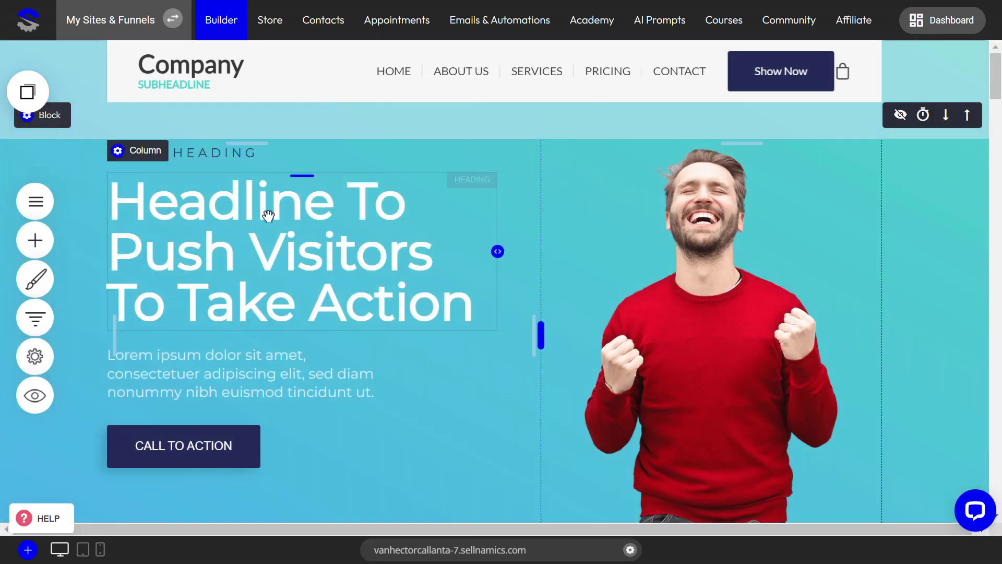
left_click(100, 549)
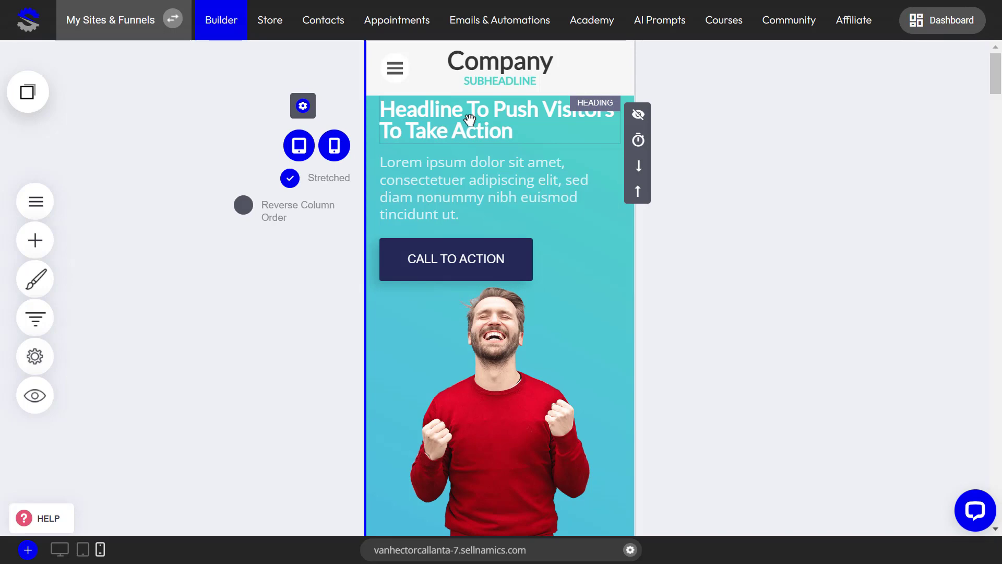
left_click(59, 551)
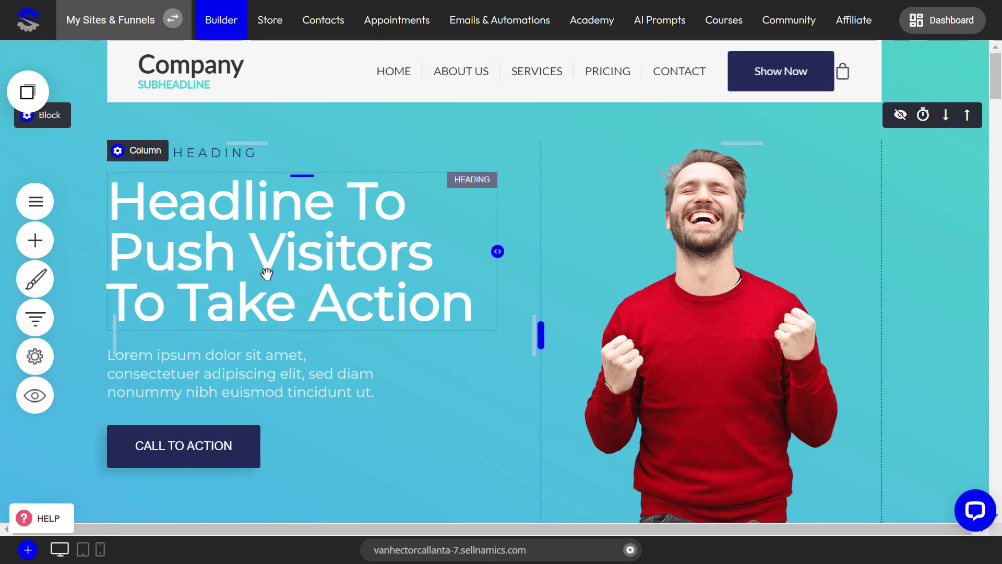
Examine the primary, secondary and background colors in the global color palette, including the first secondary color's picker
left_click(34, 279)
left_click(94, 219)
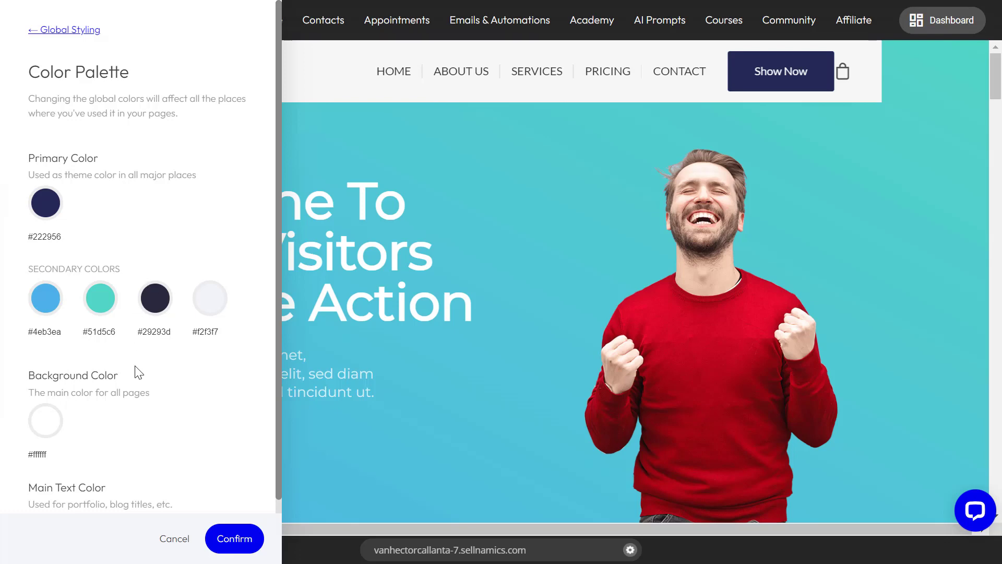
scroll(131, 376, "down", 2)
scroll(78, 288, "up", 2)
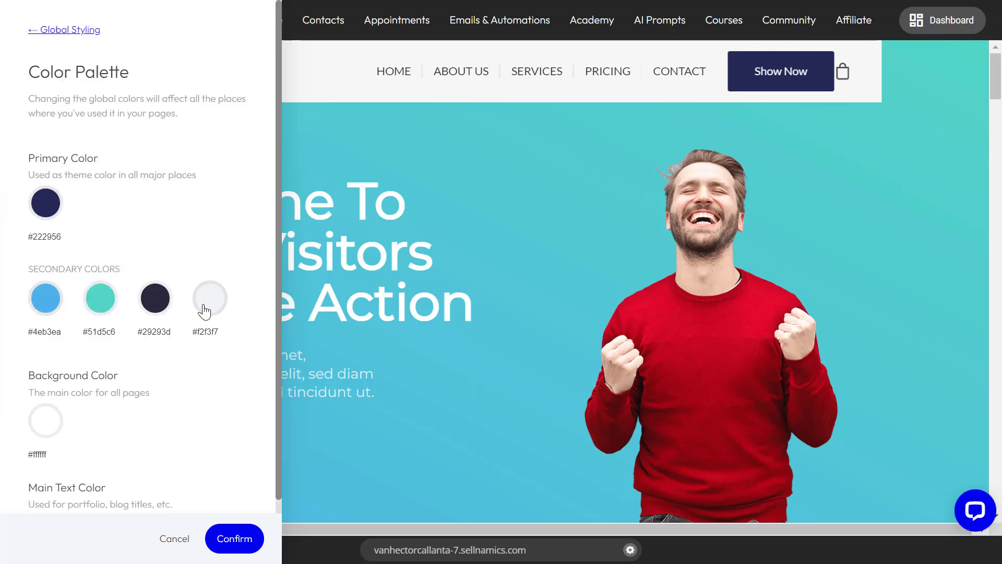
left_click(47, 298)
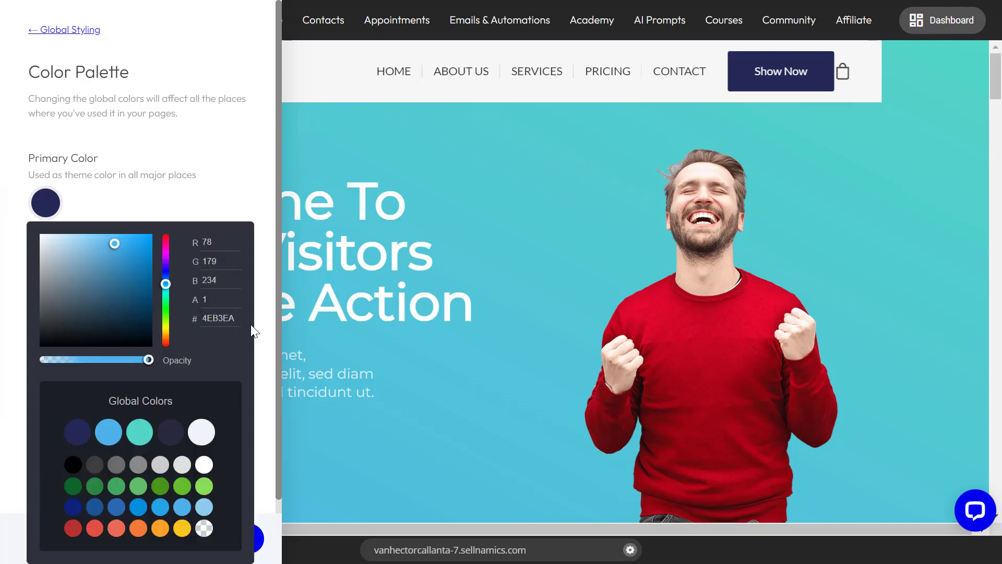
left_click(195, 208)
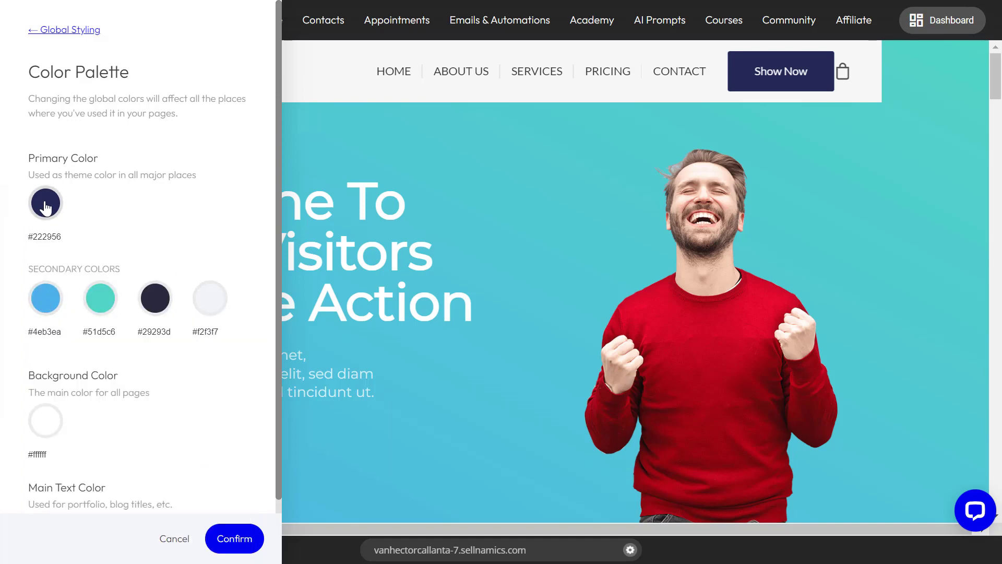
left_click(465, 335)
Set the background color of the dark "Impactful Section Headline" block to the global light blue 4EB3EA
left_click_drag(995, 87, 996, 371)
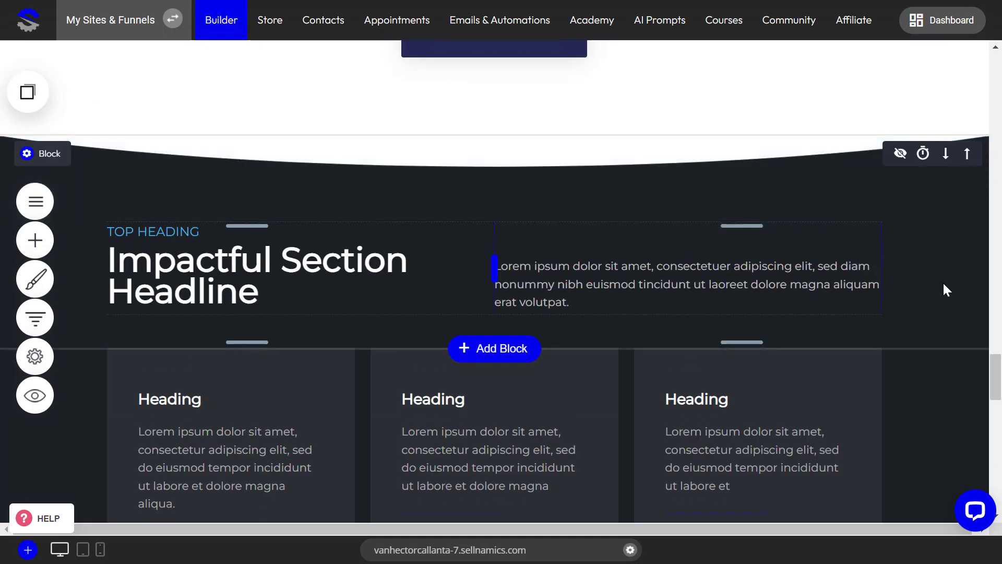
left_click(19, 160)
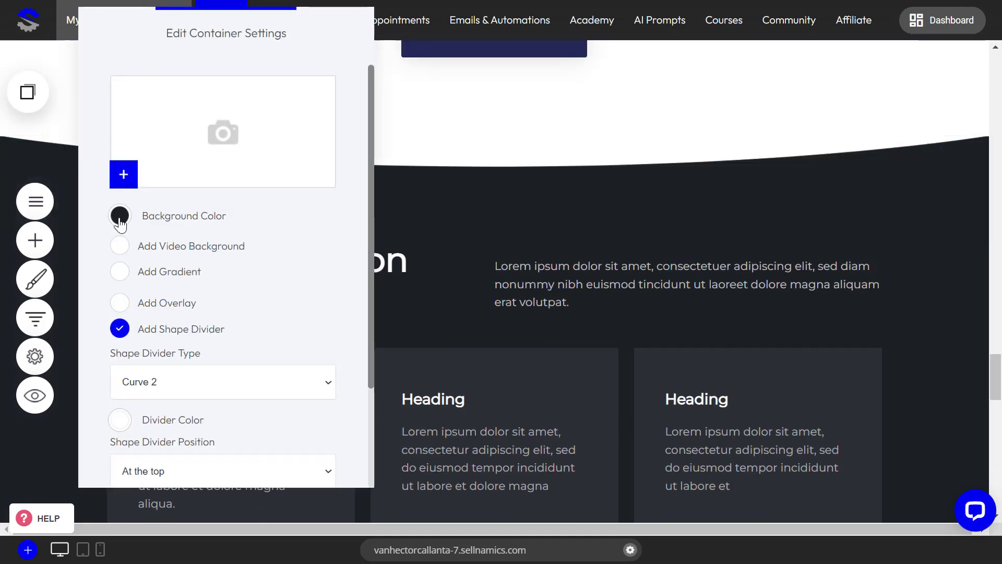
left_click(119, 216)
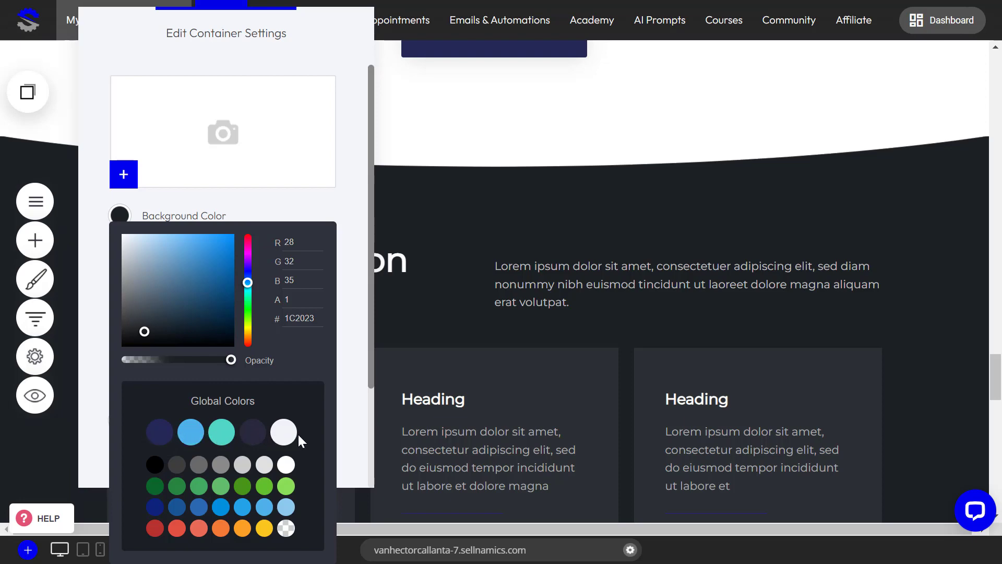
left_click(188, 435)
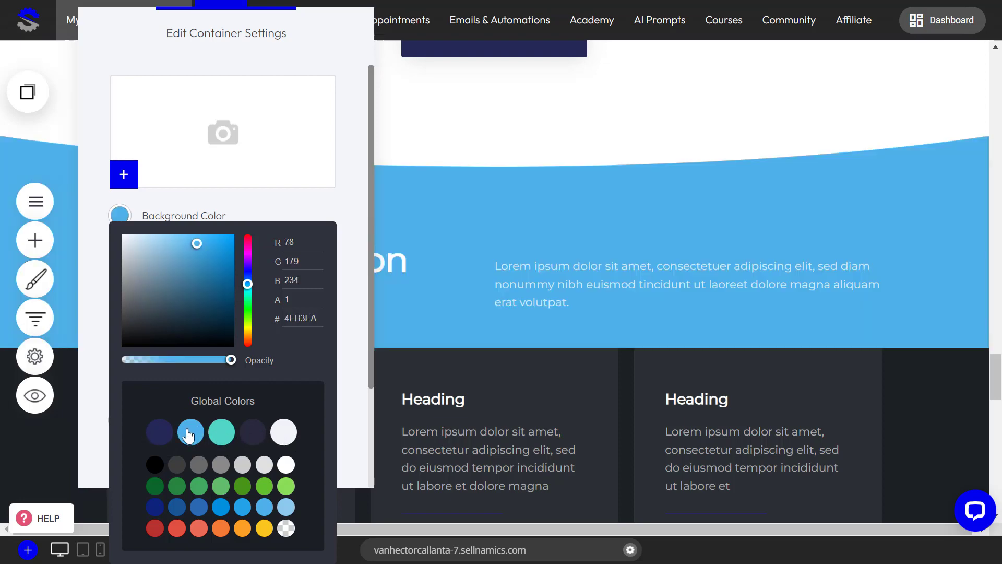
left_click(648, 285)
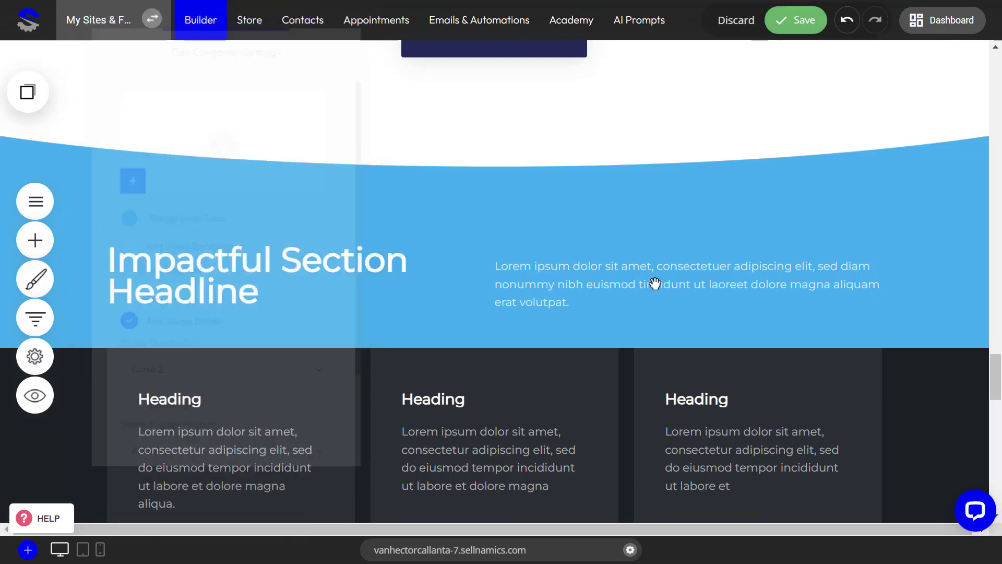
Set the background of the three-column block beneath that headline to the same global light blue, and save the page
scroll(930, 335, "down", 5)
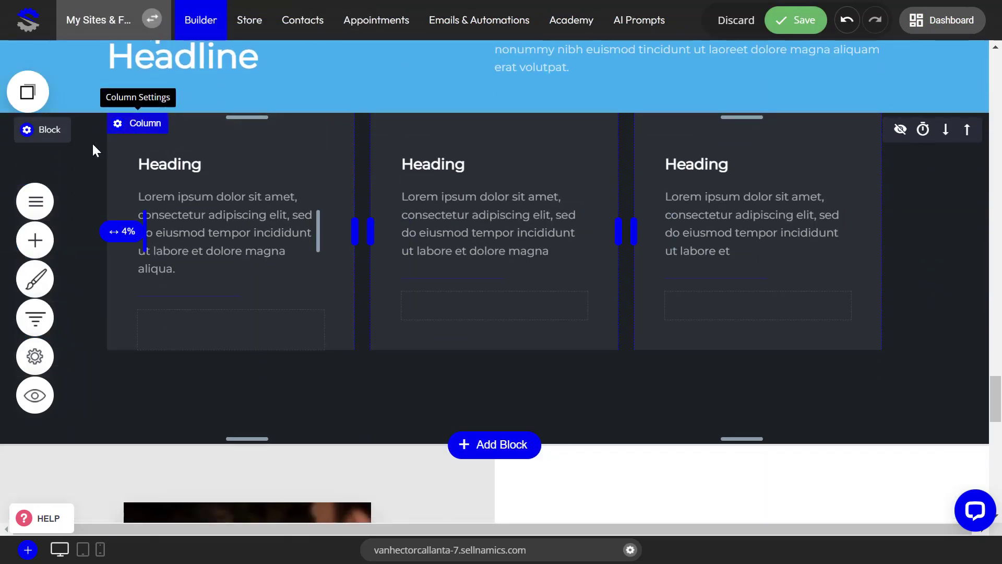
left_click(31, 135)
left_click(80, 215)
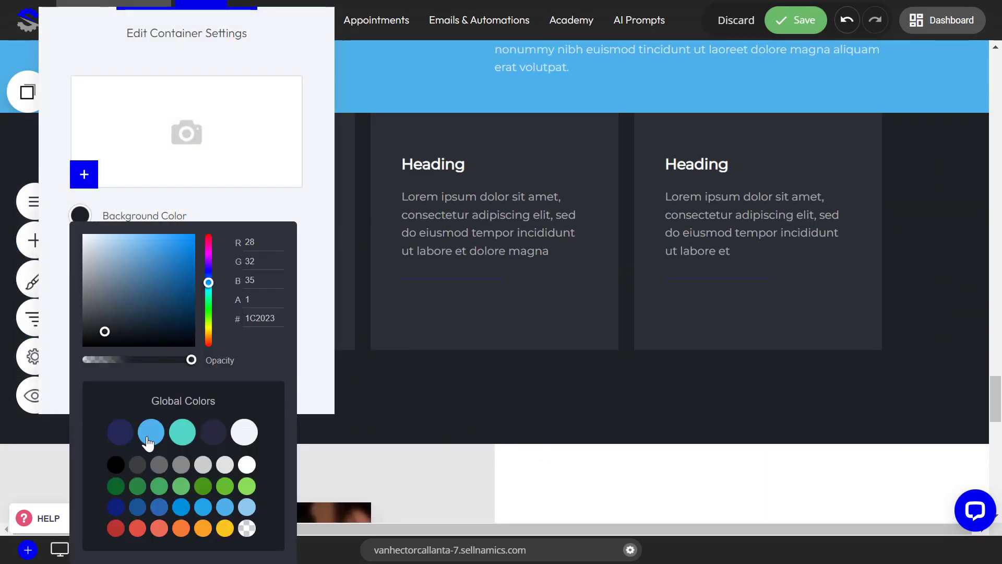
left_click(150, 441)
left_click(949, 219)
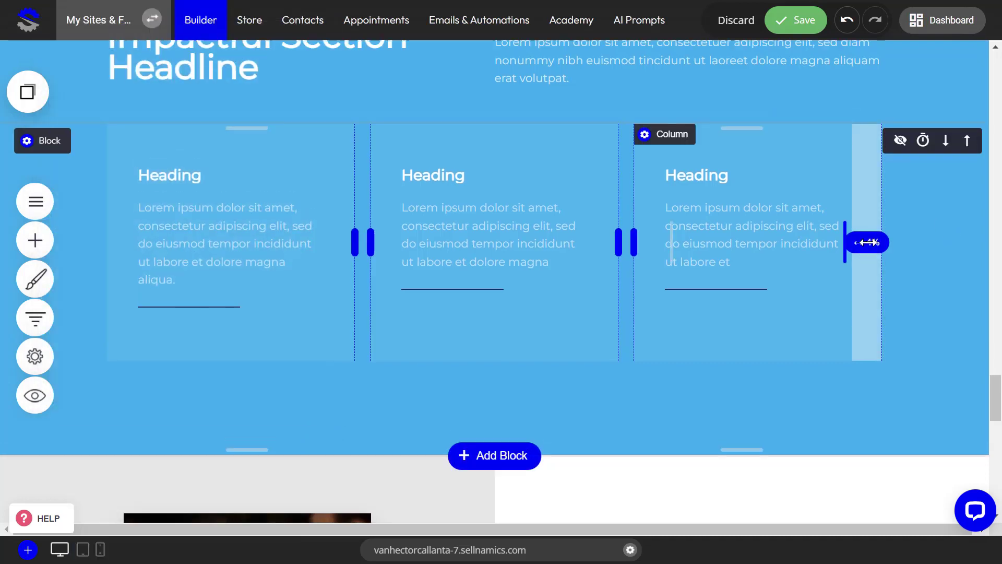
scroll(868, 242, "up", 5)
scroll(868, 243, "down", 3)
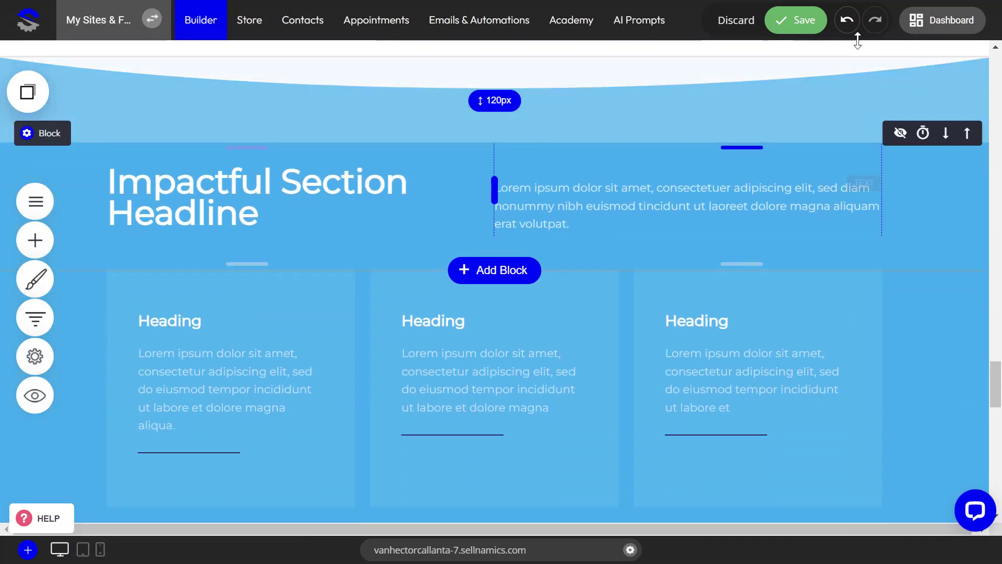
left_click(796, 20)
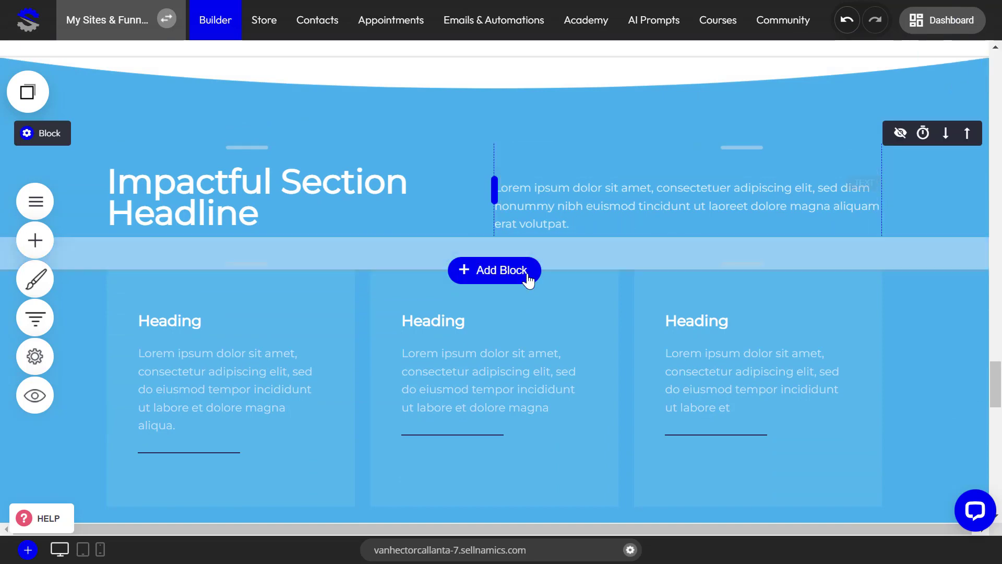
Check the recolored blocks against the secondary colors in the global color palette, and close the palette
scroll(530, 281, "down", 1)
scroll(27, 269, "up", 1)
scroll(27, 269, "up", 2)
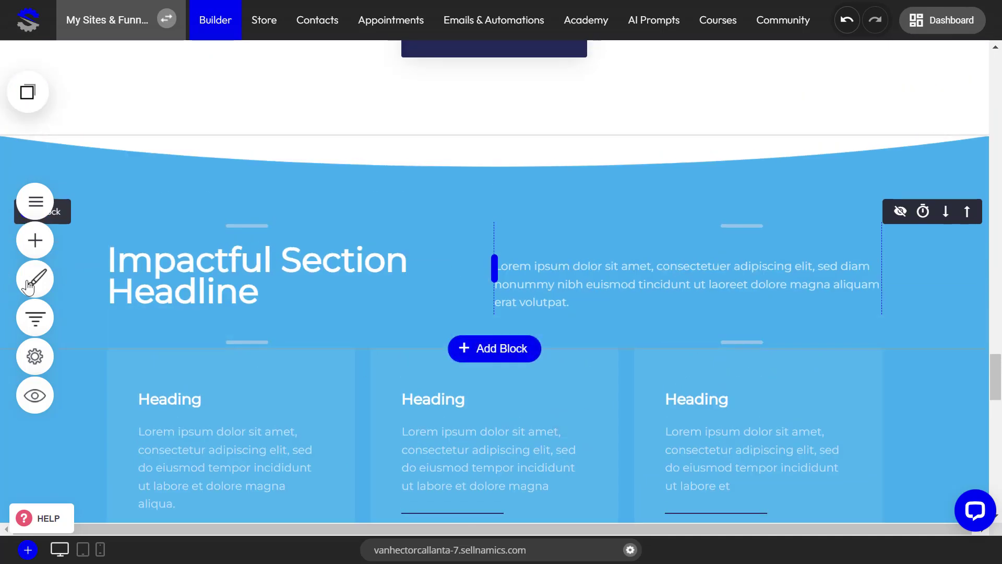
left_click(35, 279)
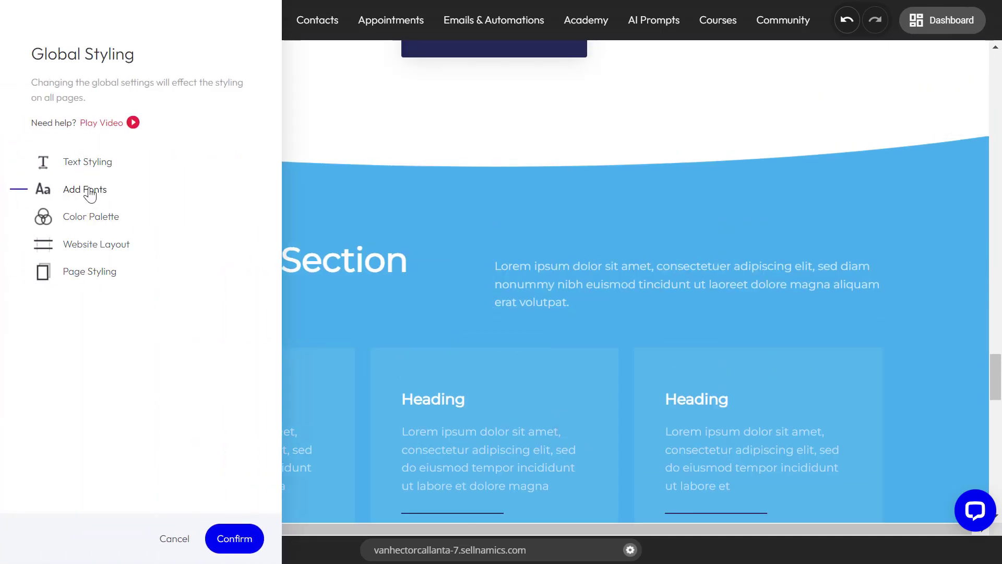
left_click(89, 217)
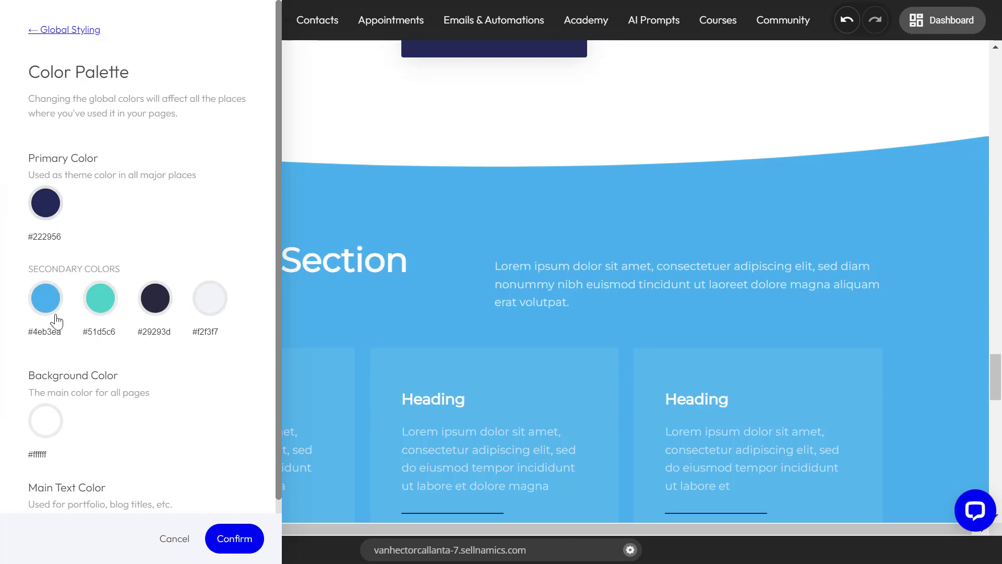
left_click(483, 254)
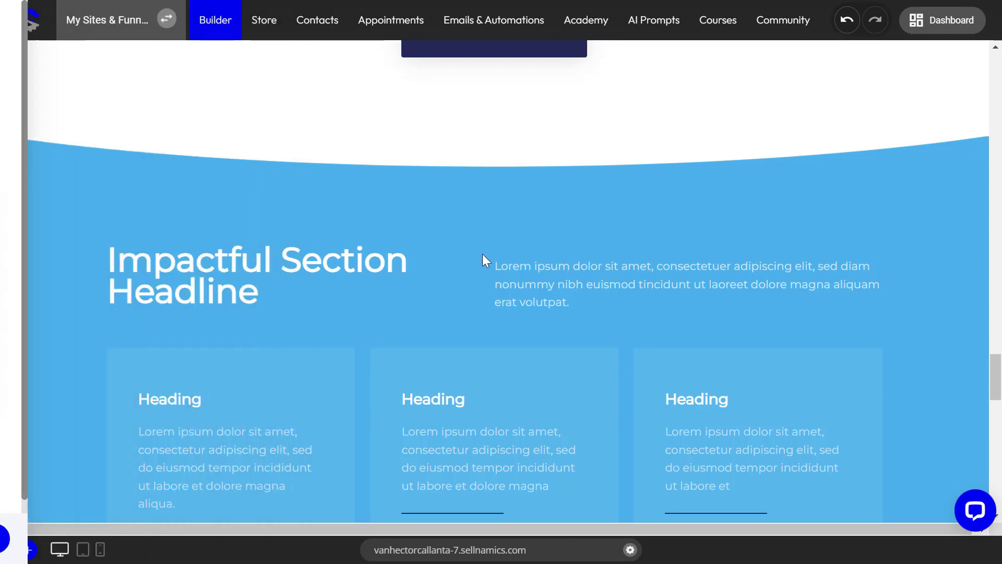
Review how the palette colors are used across the page's sections, from the footer area up to the hero
scroll(468, 327, "down", 5)
scroll(469, 327, "down", 5)
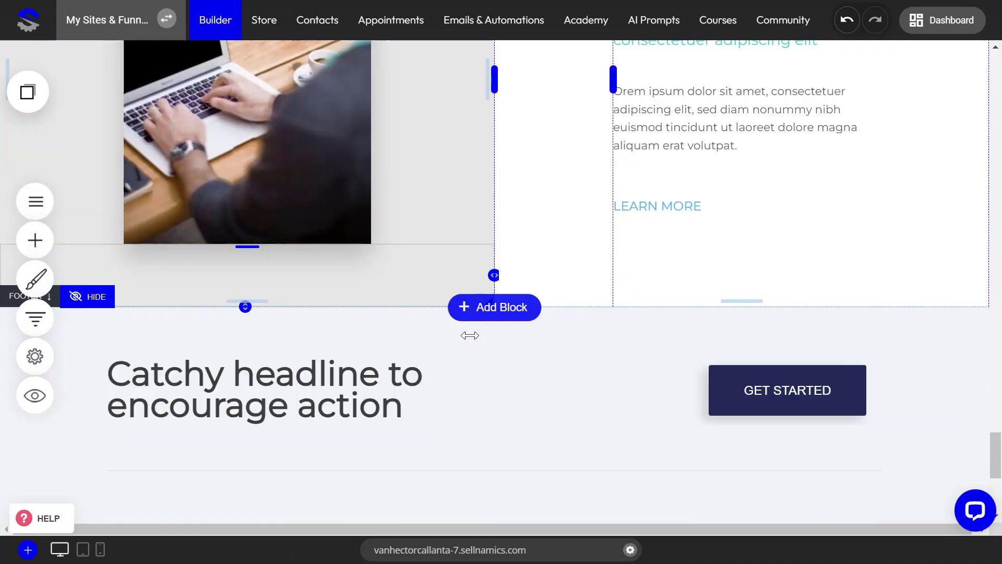
scroll(470, 337, "up", 12)
left_click_drag(999, 379, 543, 424)
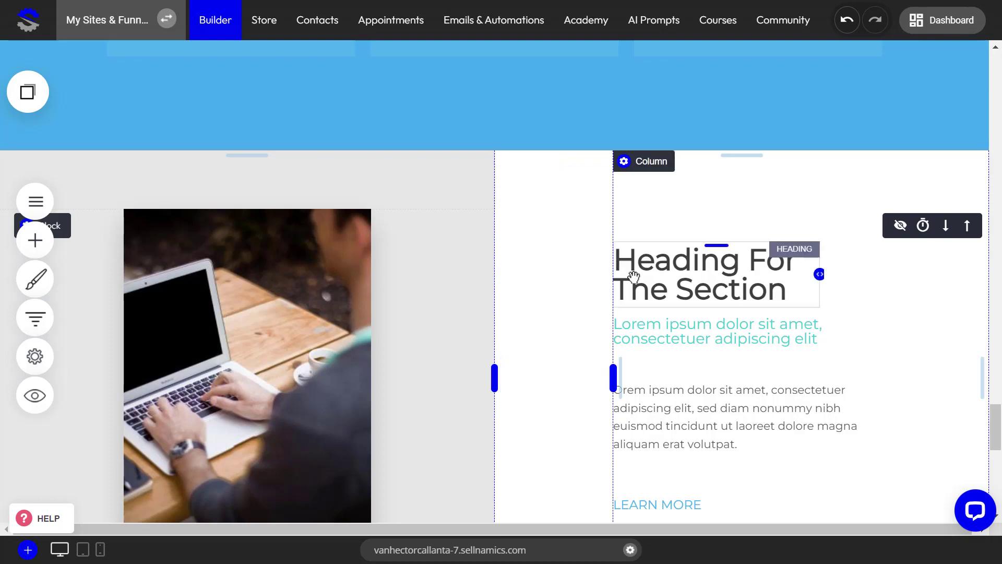
scroll(633, 275, "up", 3)
scroll(422, 343, "up", 15)
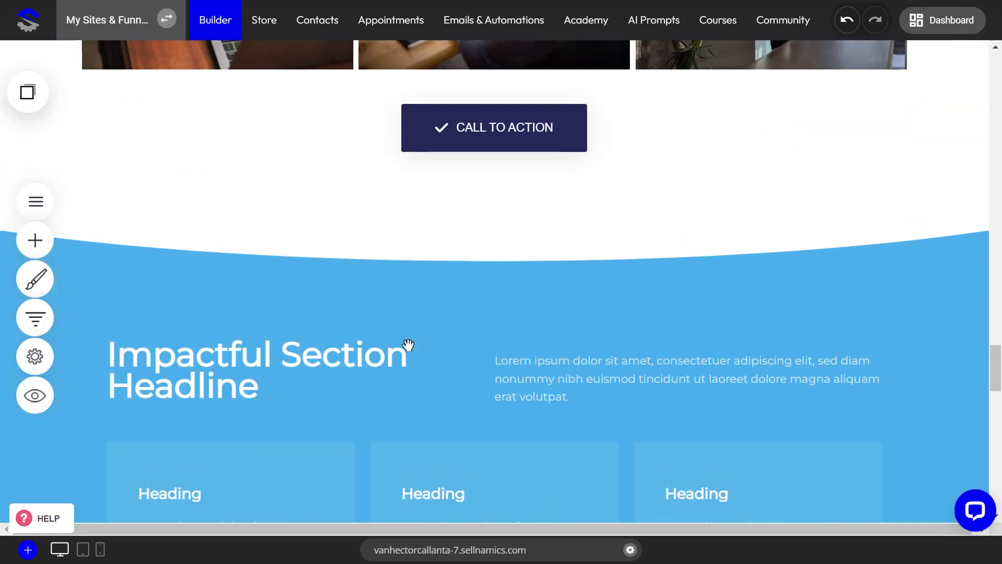
scroll(409, 345, "up", 2)
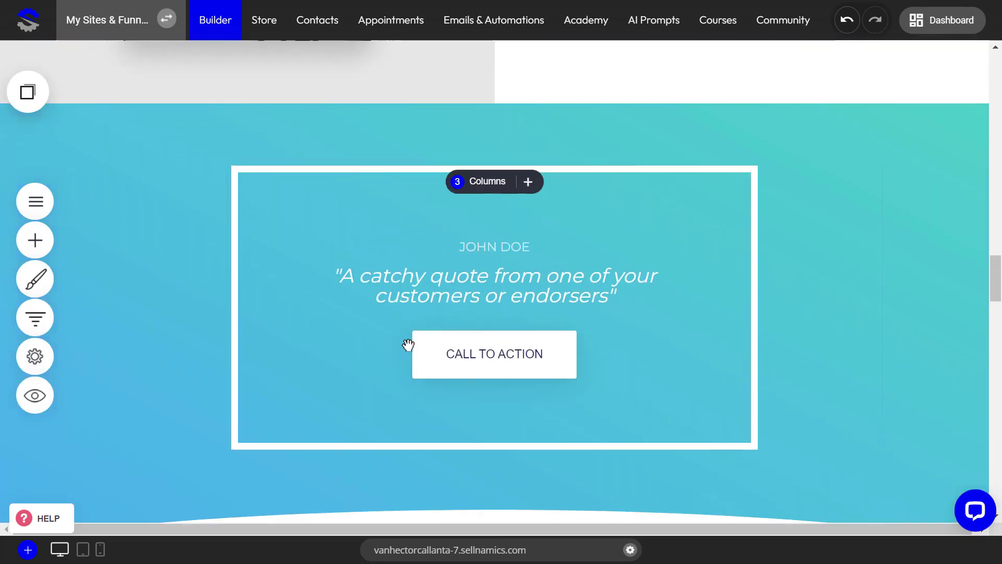
scroll(409, 345, "up", 3)
scroll(408, 345, "up", 2)
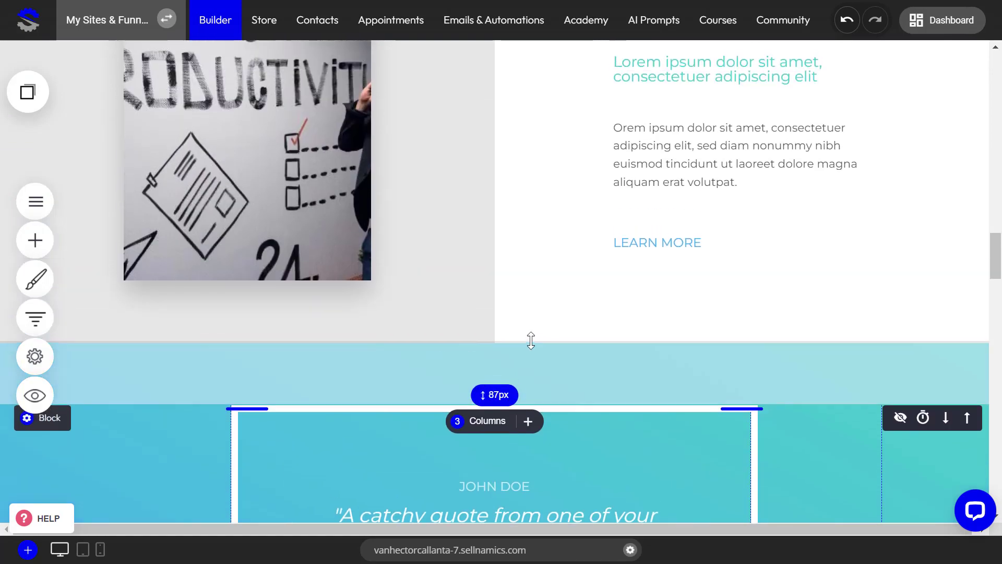
scroll(530, 340, "up", 6)
left_click_drag(999, 240, 982, 86)
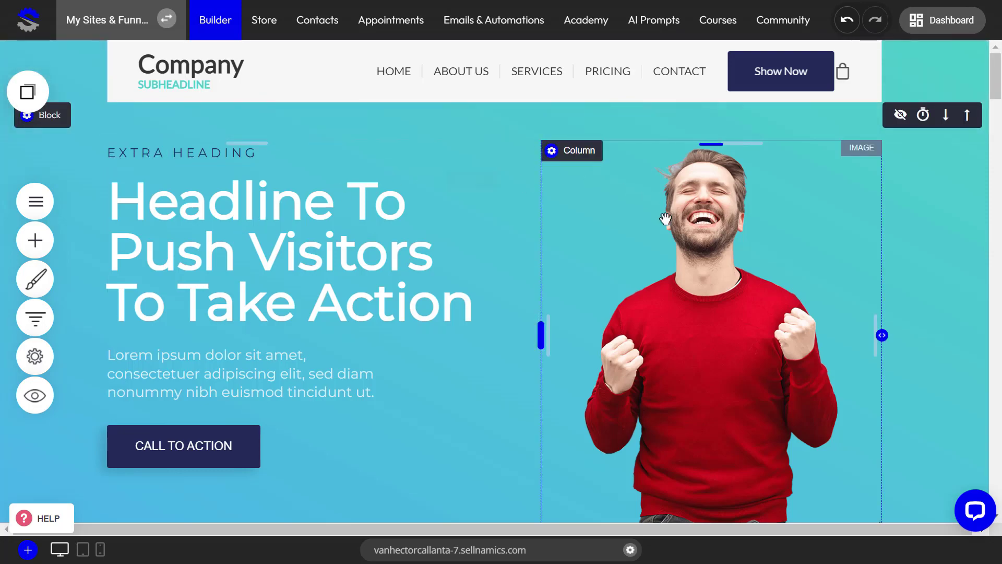
Examine the colors of the sections from the hero down to the customer quote block, and return to the hero
scroll(689, 331, "down", 15)
scroll(691, 335, "up", 5)
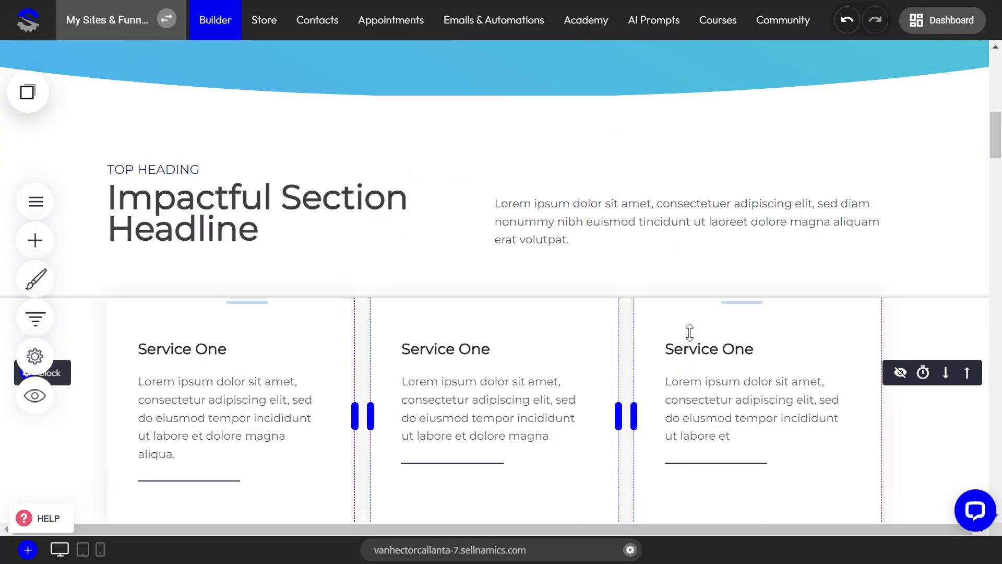
scroll(689, 331, "down", 6)
scroll(693, 328, "down", 15)
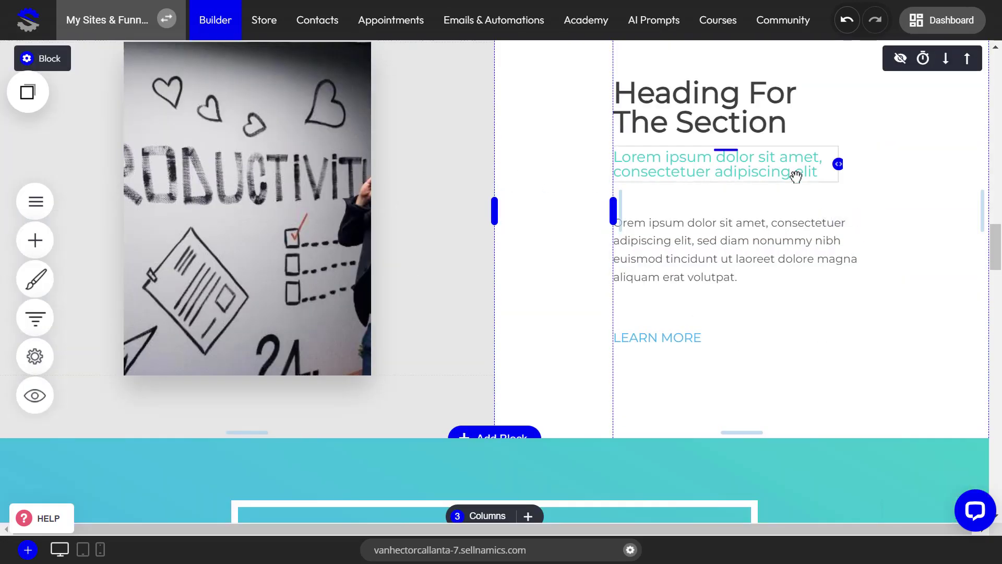
scroll(267, 271, "down", 7)
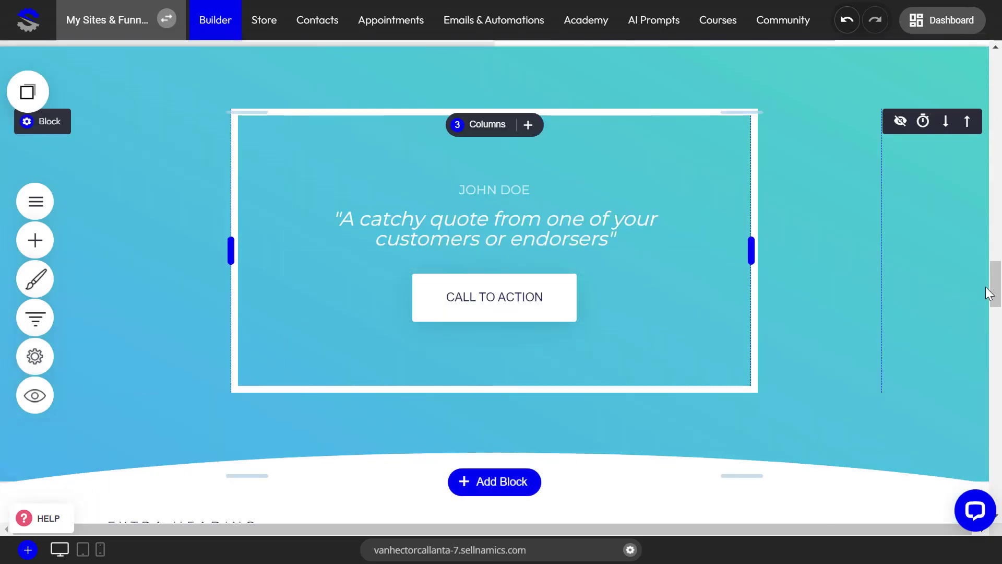
left_click_drag(995, 287, 992, 75)
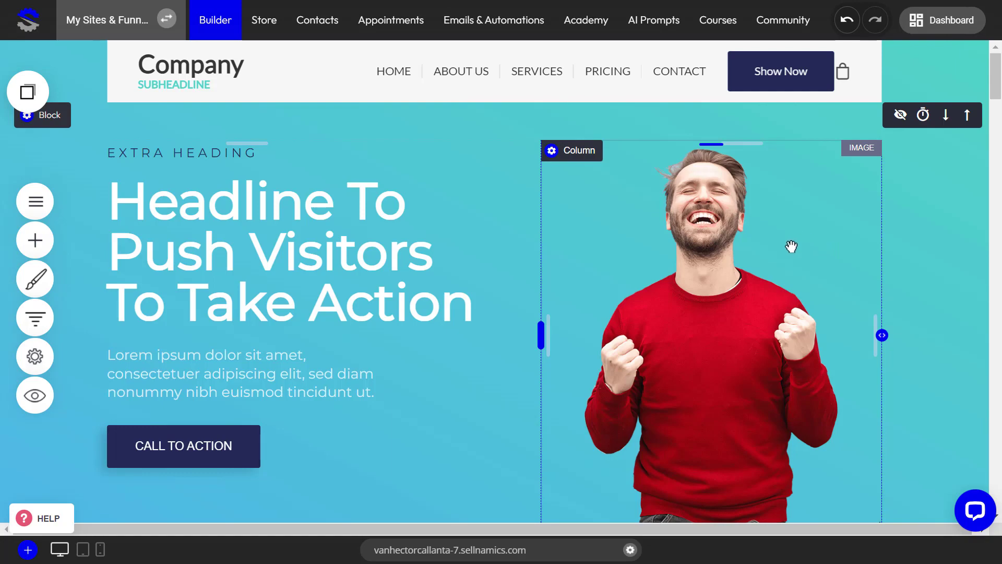
Review the contact strip, services, dark heading block and image sections below the hero, down to the customer logos
scroll(359, 396, "down", 3)
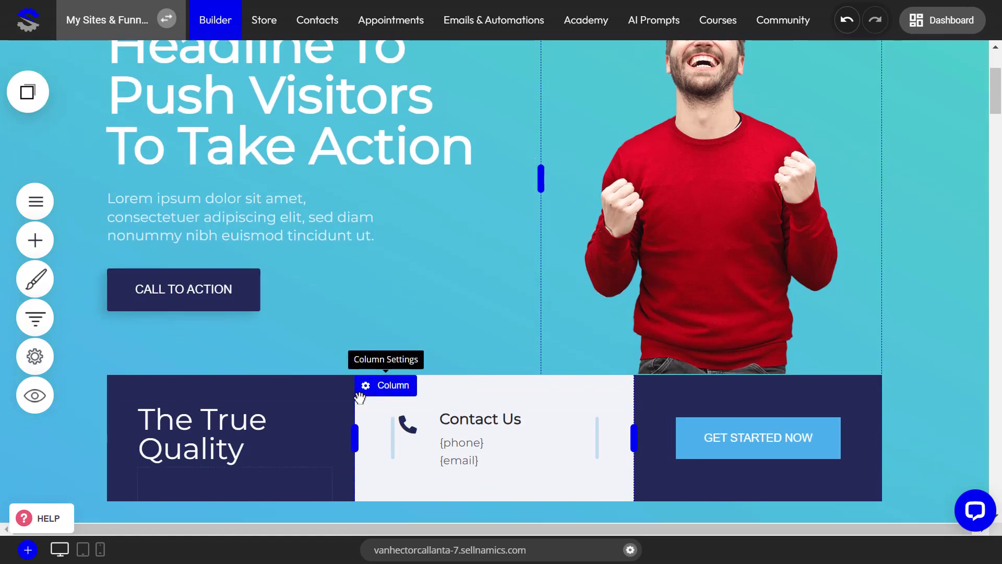
scroll(359, 403, "down", 11)
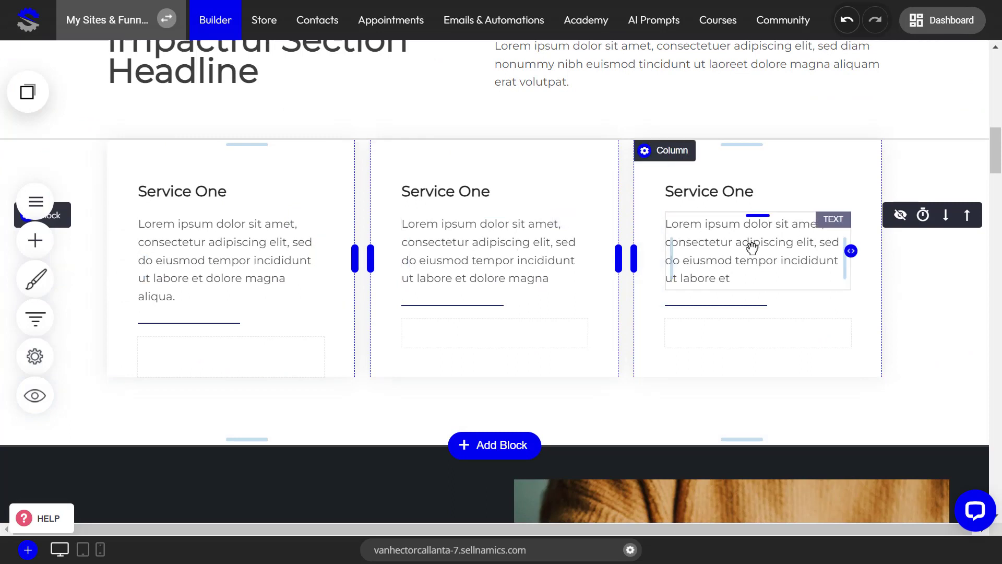
scroll(533, 182, "up", 3)
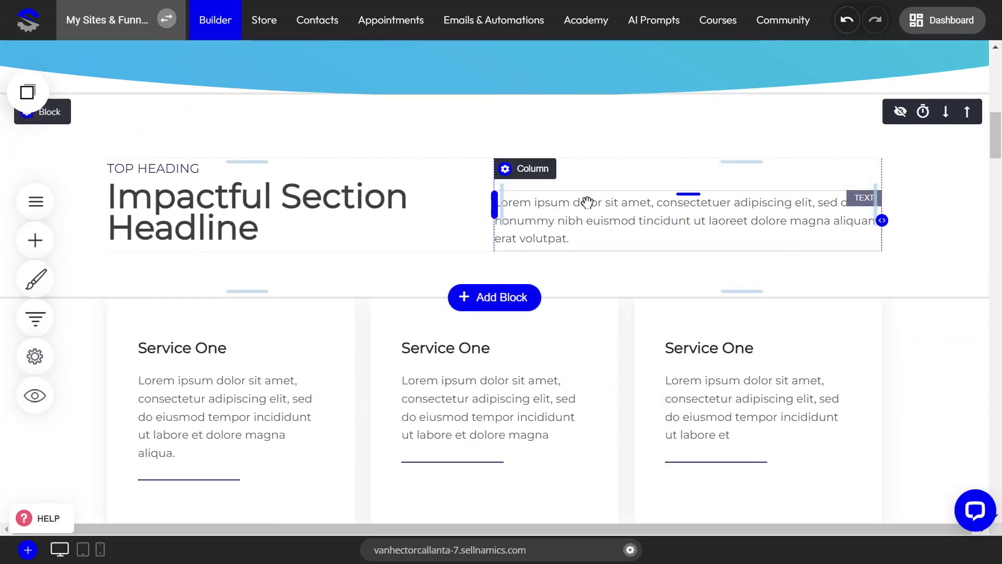
scroll(587, 202, "down", 20)
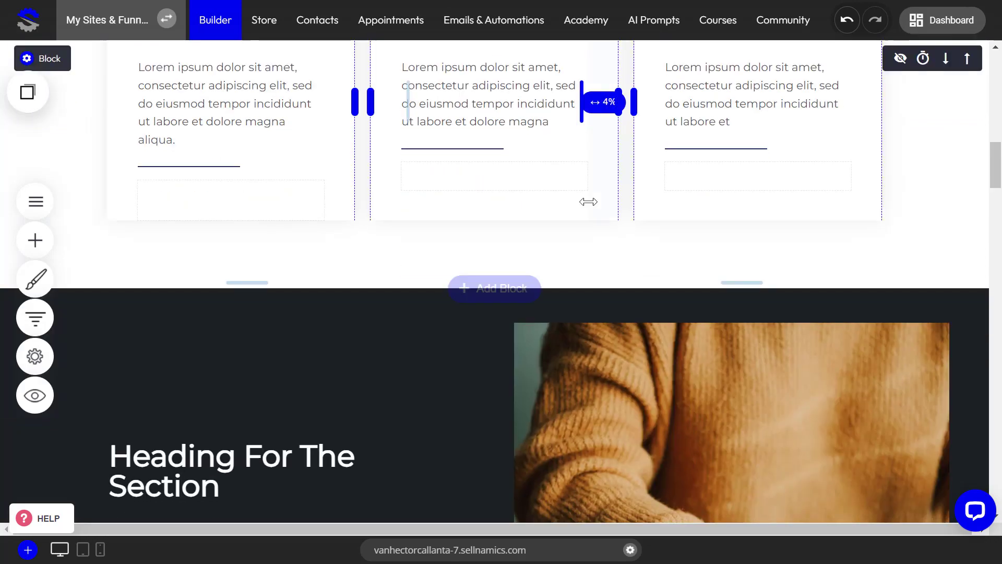
scroll(594, 222, "down", 3)
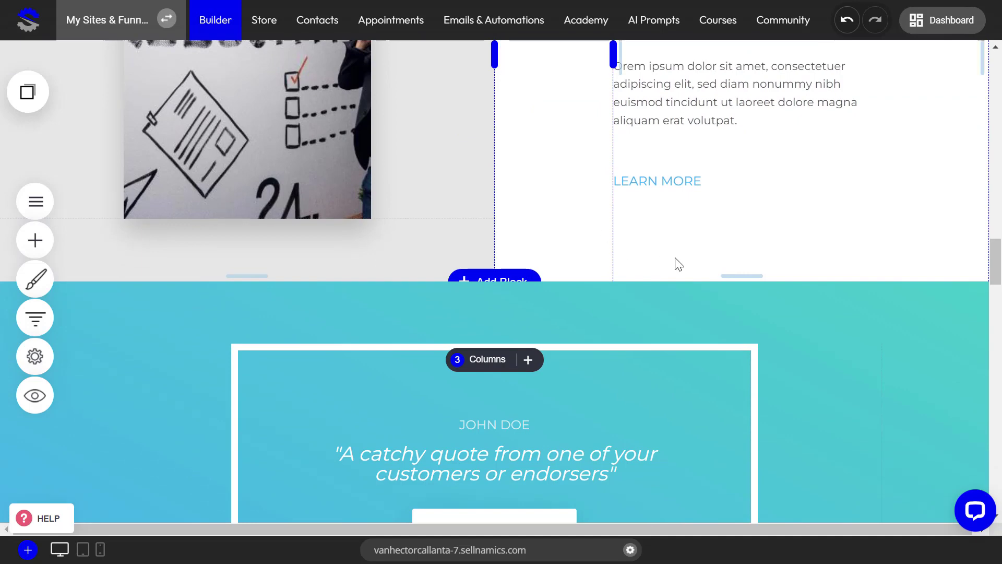
scroll(674, 261, "up", 10)
scroll(675, 258, "up", 3)
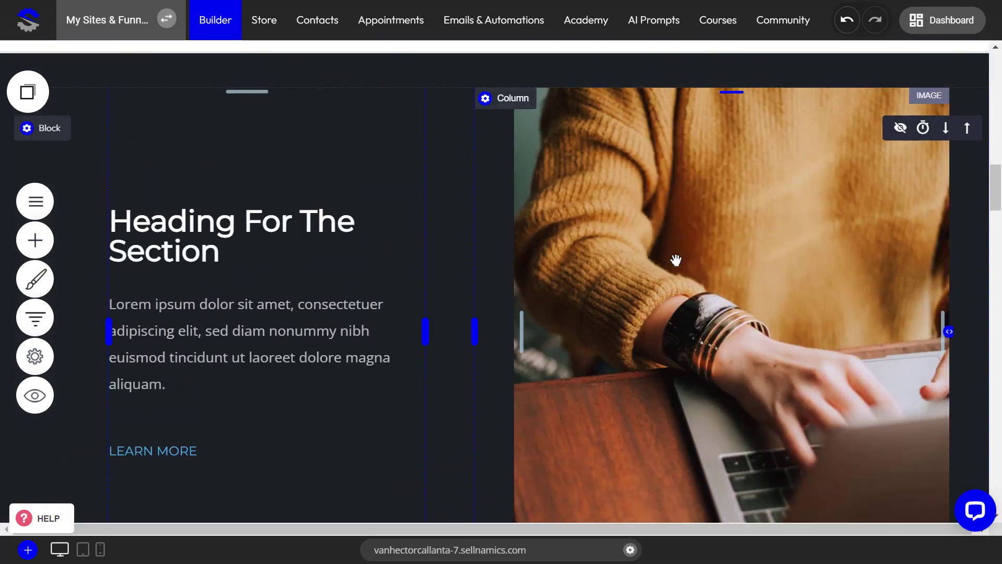
scroll(676, 260, "down", 10)
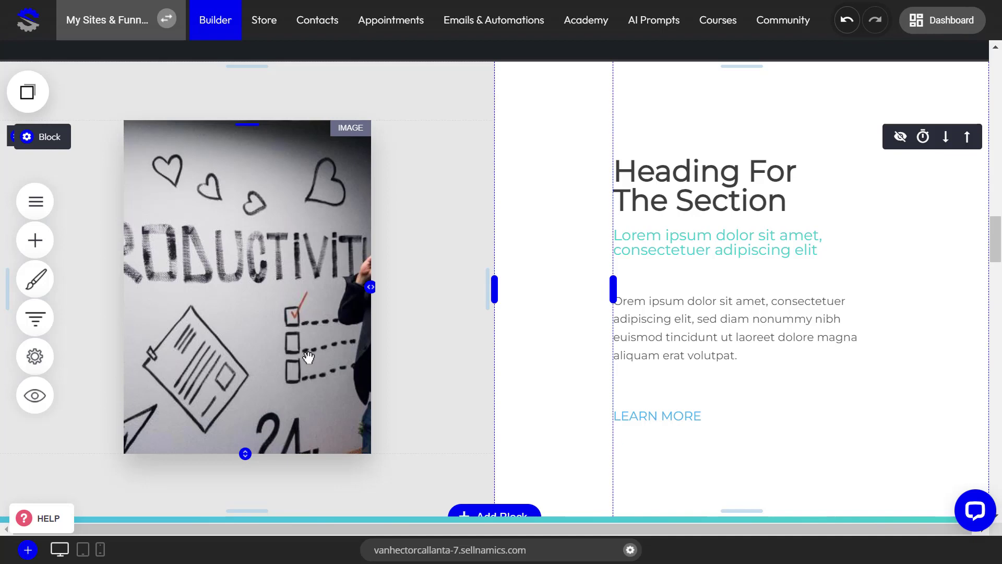
scroll(523, 408, "down", 15)
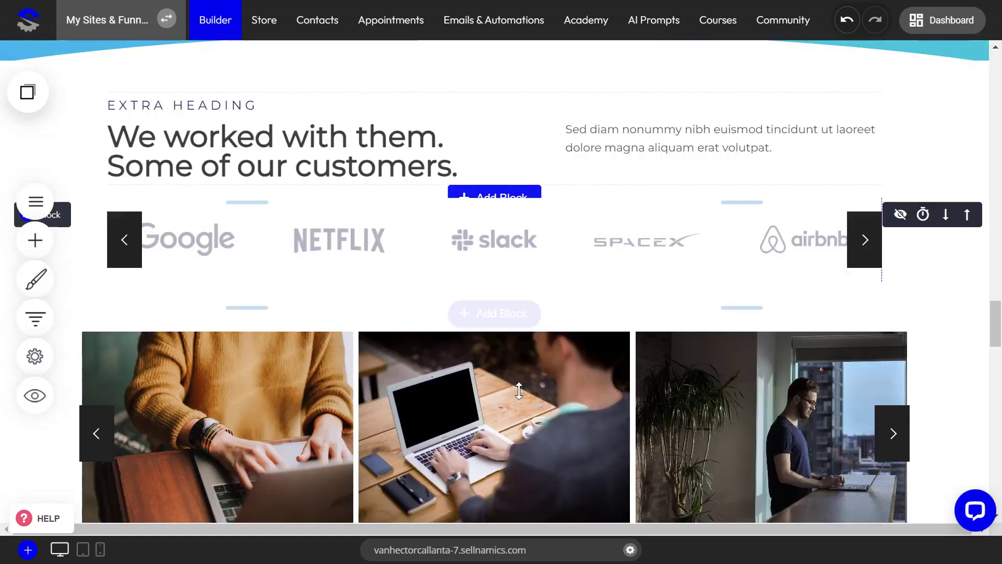
Set the background color of the "Impactful Section Headline" block to the dark navy global color (#222956)
scroll(527, 401, "down", 1)
scroll(515, 404, "up", 1)
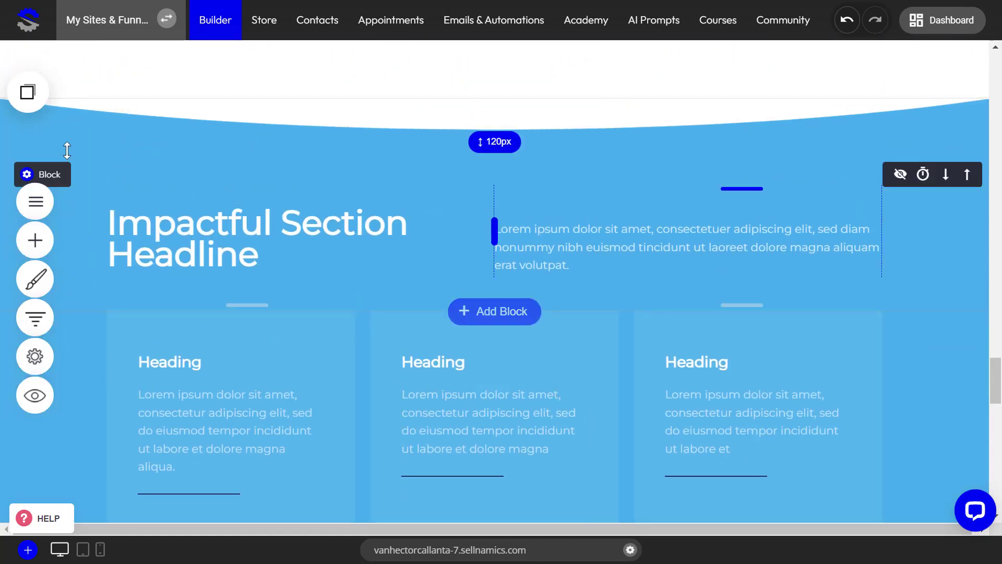
left_click(52, 175)
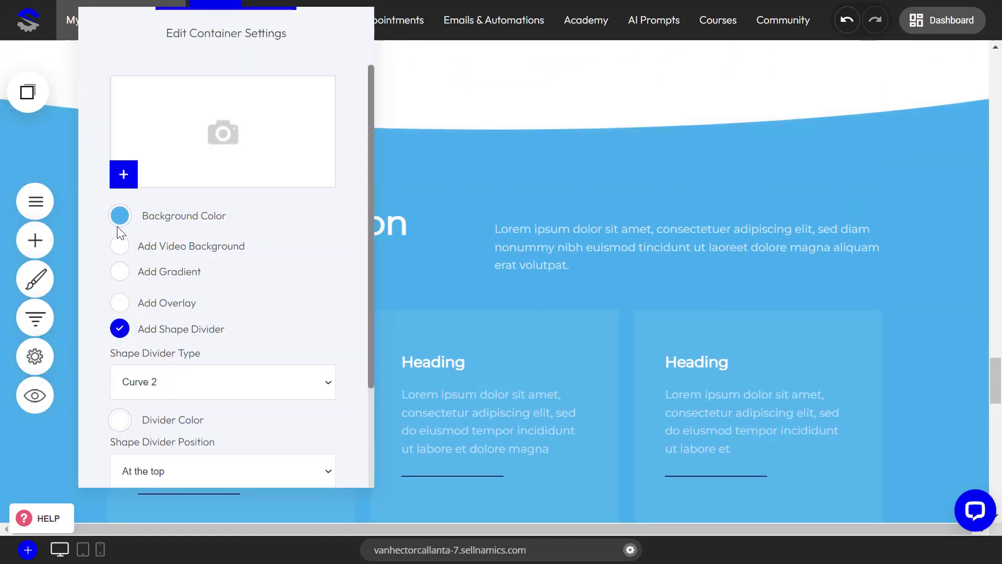
left_click(590, 186)
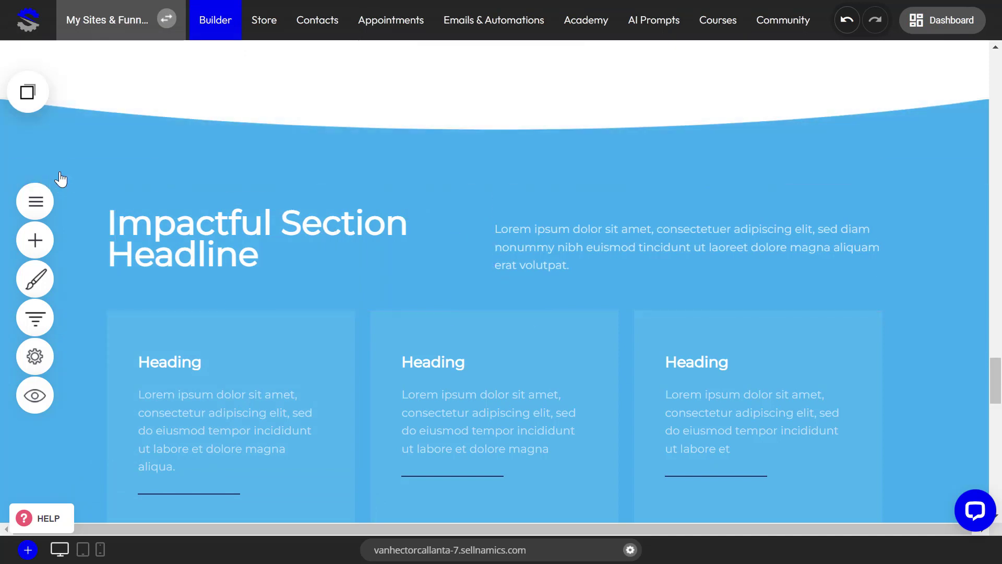
left_click(41, 175)
left_click(119, 216)
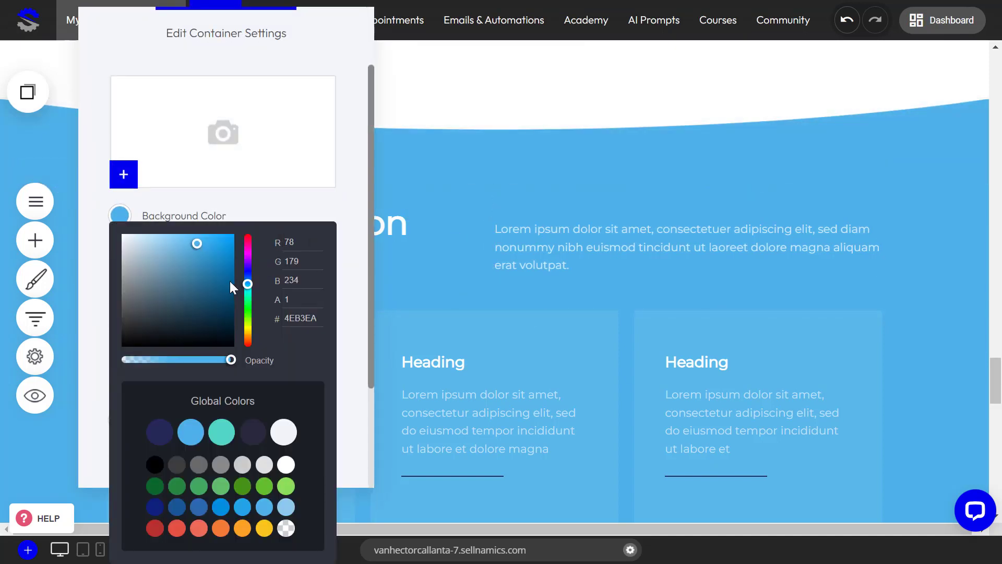
left_click(160, 432)
left_click(635, 352)
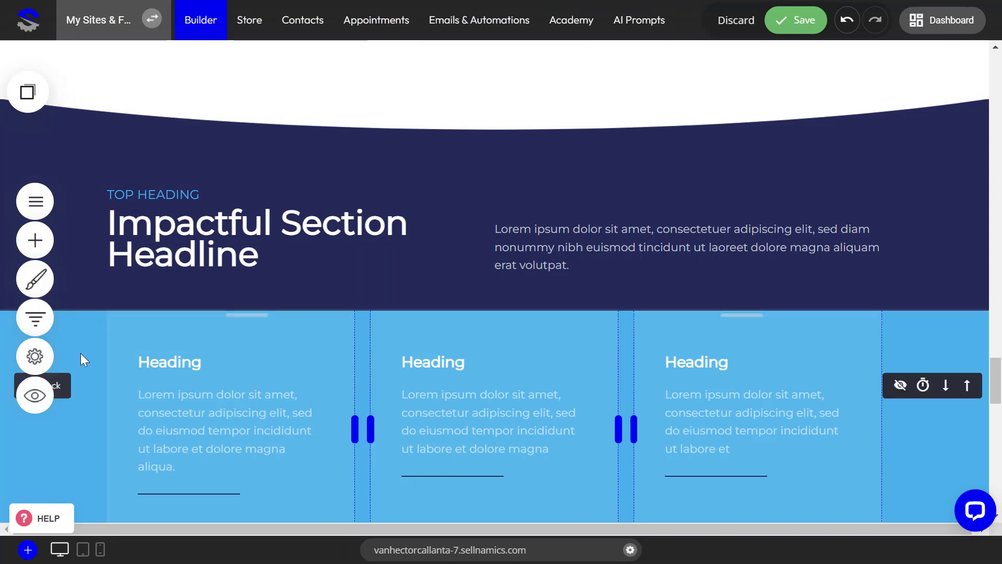
Apply the same dark navy global color to the background of the three-card block beneath the headline, and save the page
left_click(65, 384)
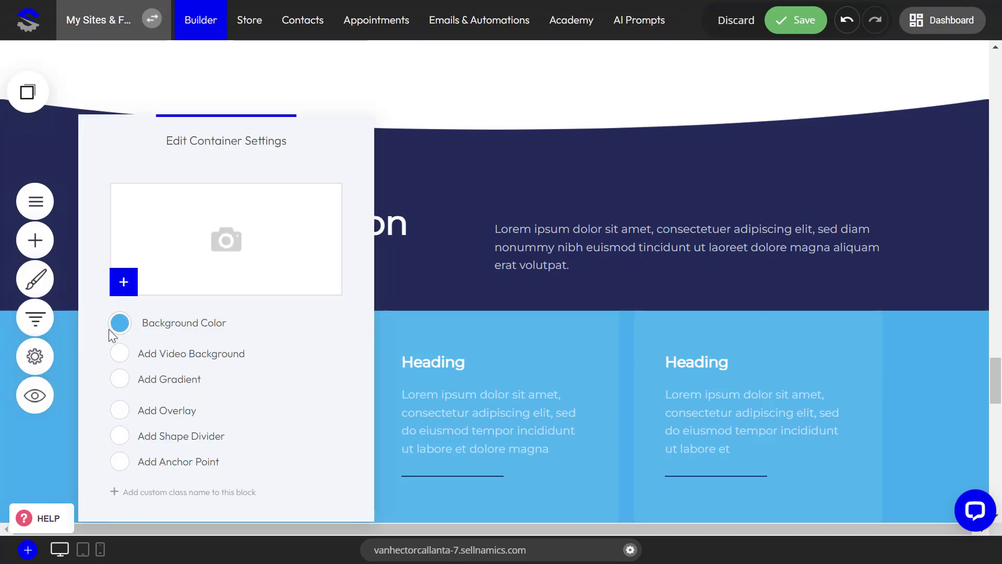
left_click(115, 325)
left_click(159, 433)
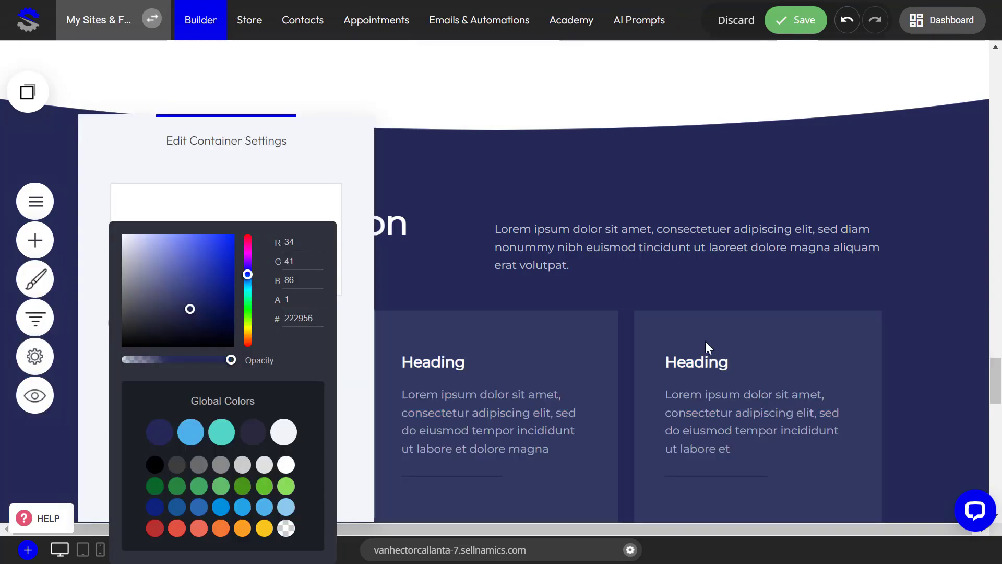
left_click(774, 322)
scroll(876, 462, "down", 5)
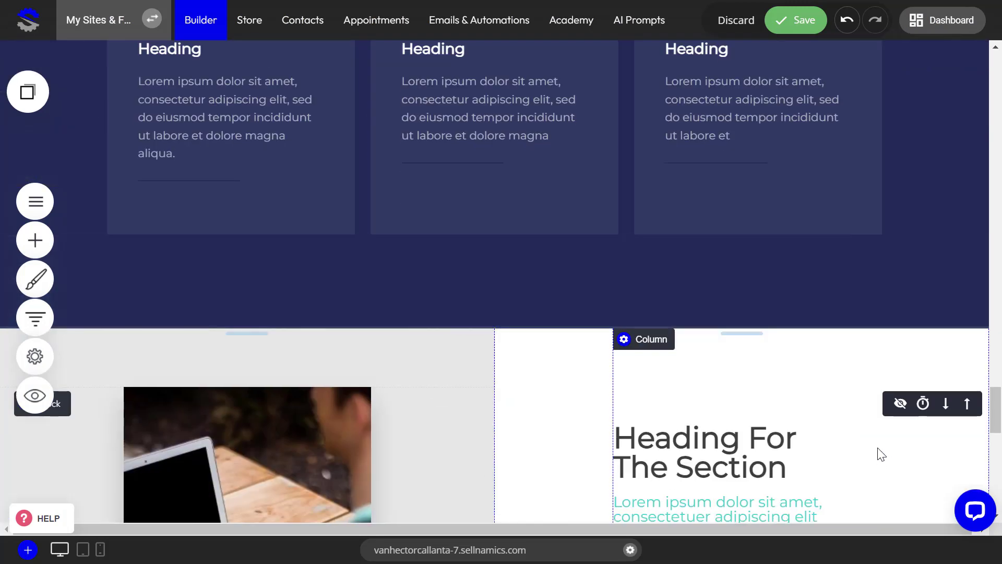
scroll(878, 452, "up", 5)
left_click(789, 20)
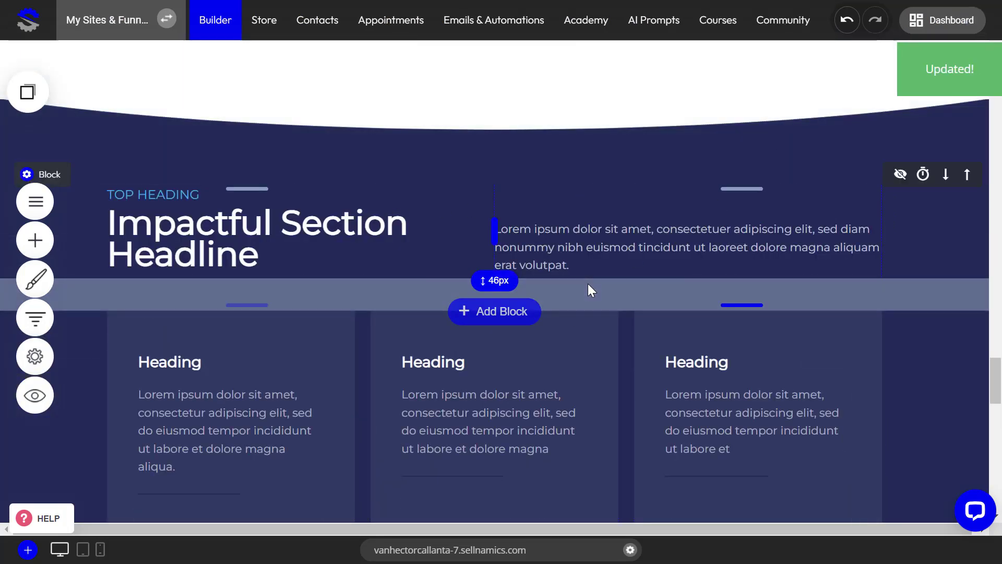
Animate the productivity image with Fade In From The Right and a 200 ms animation delay, and save the page
scroll(600, 313, "down", 15)
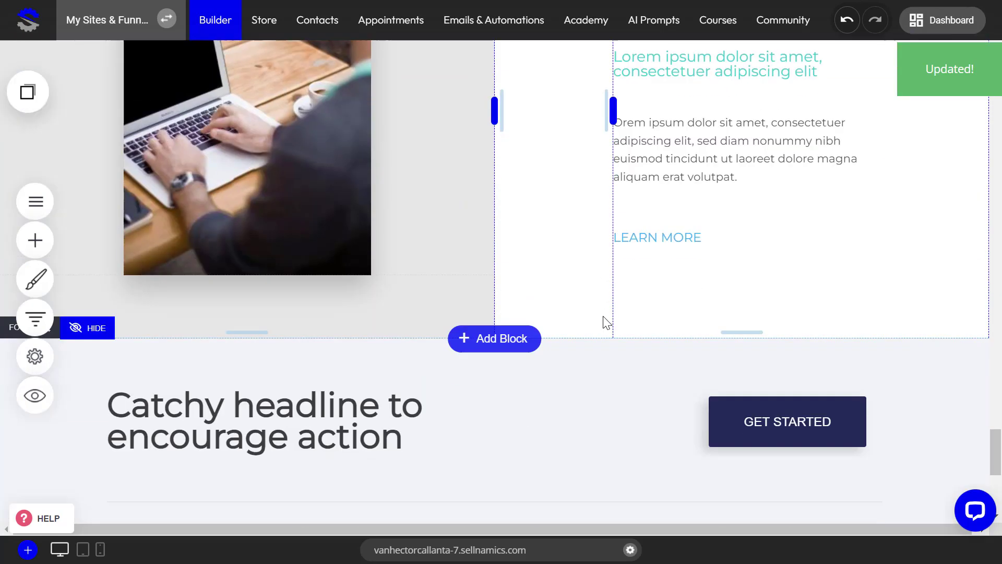
scroll(603, 319, "up", 15)
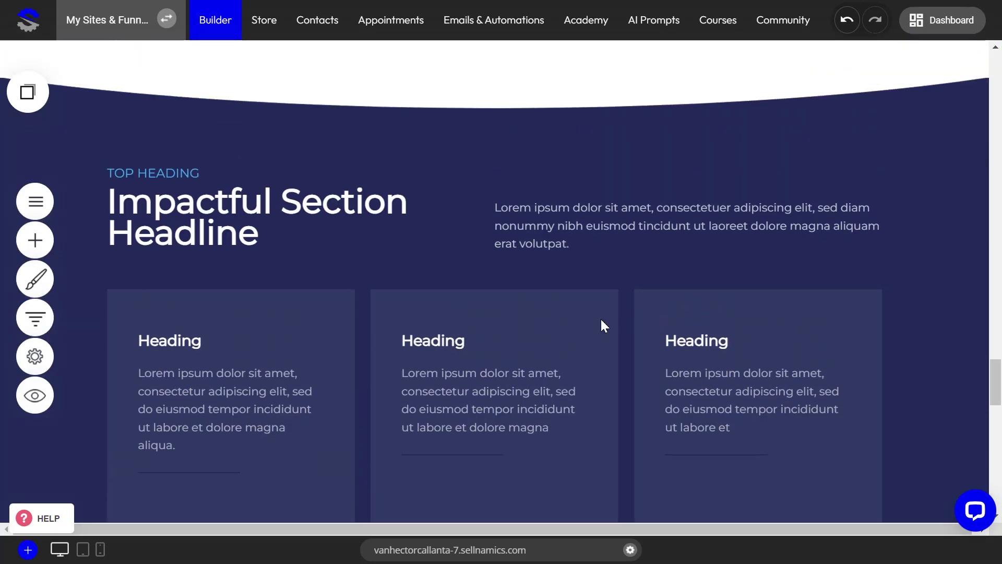
scroll(603, 321, "up", 15)
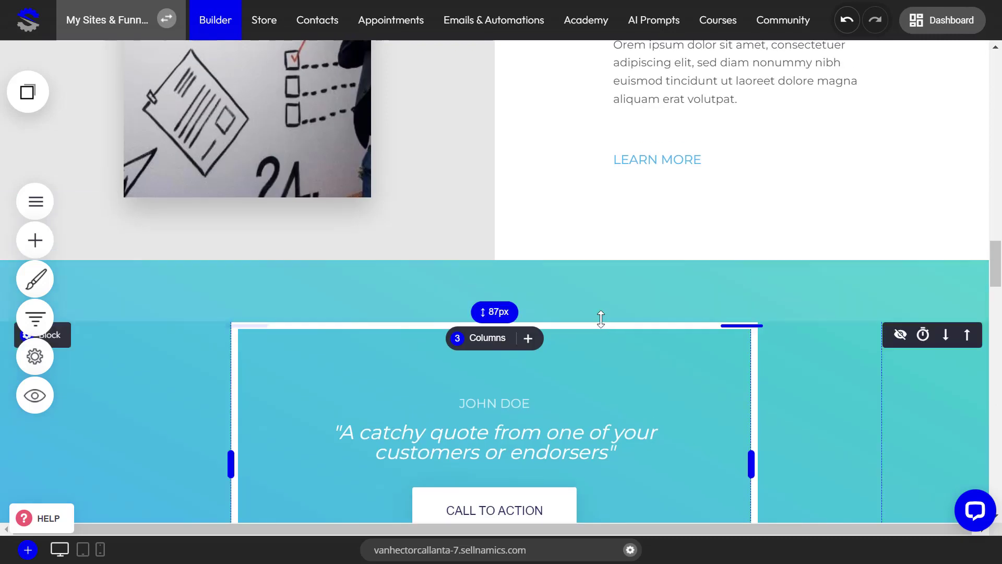
scroll(601, 321, "down", 6)
scroll(600, 323, "up", 3)
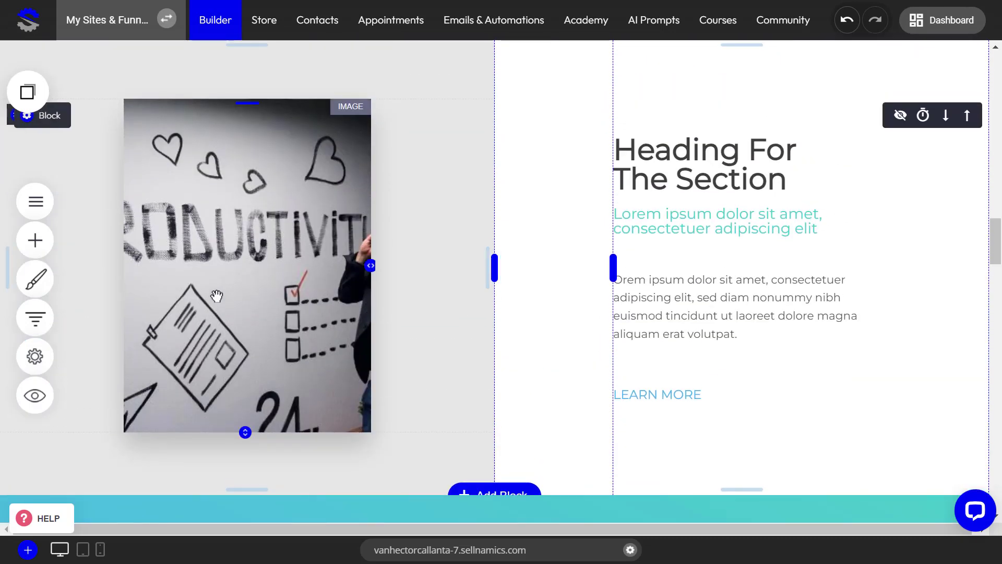
left_click(219, 291)
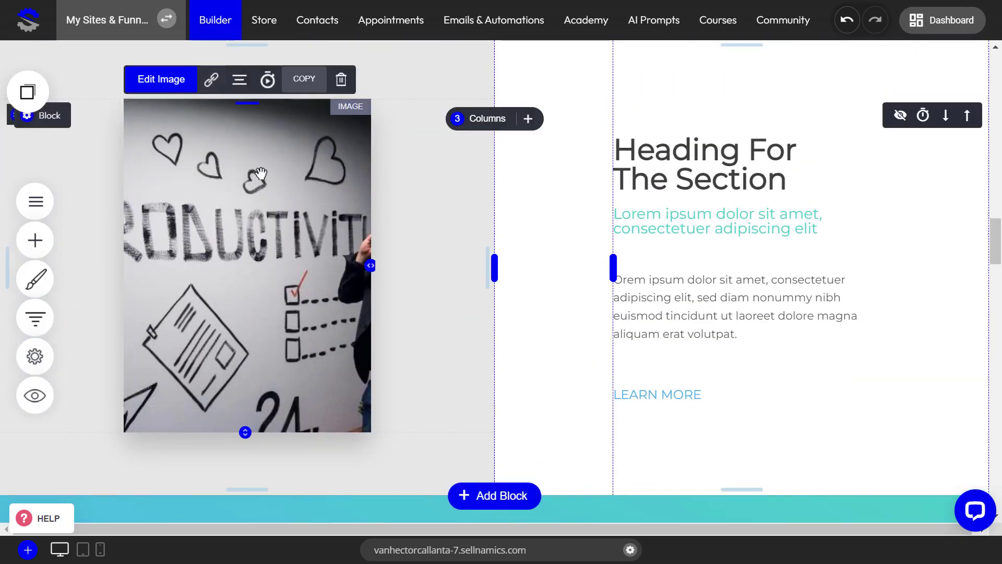
scroll(322, 288, "up", 8)
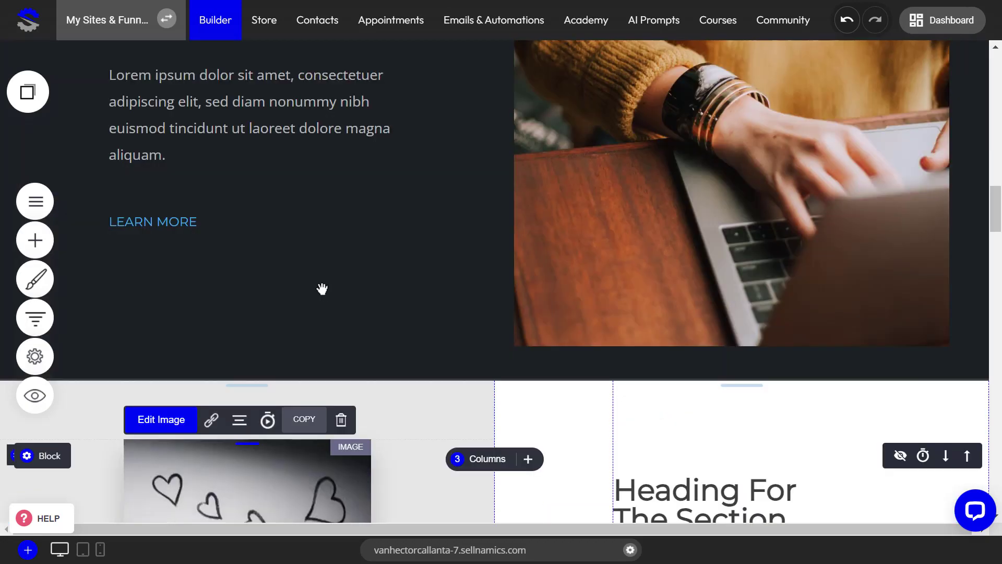
scroll(335, 296, "down", 8)
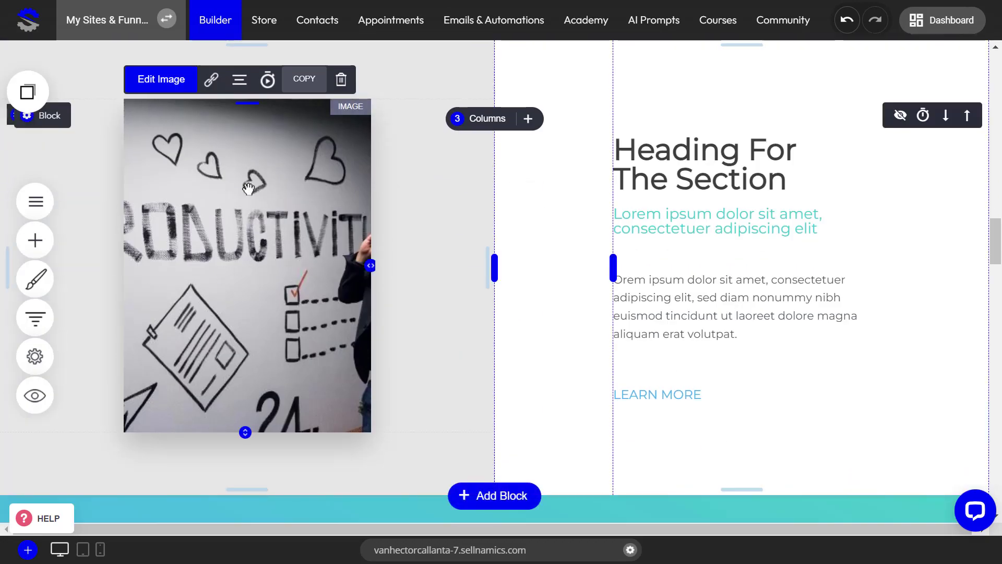
left_click(268, 80)
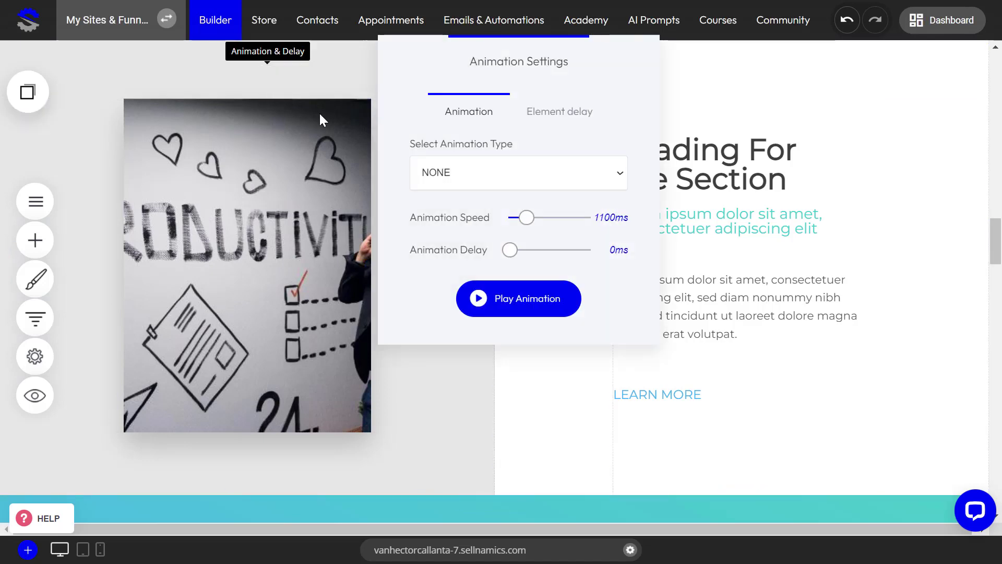
left_click(493, 173)
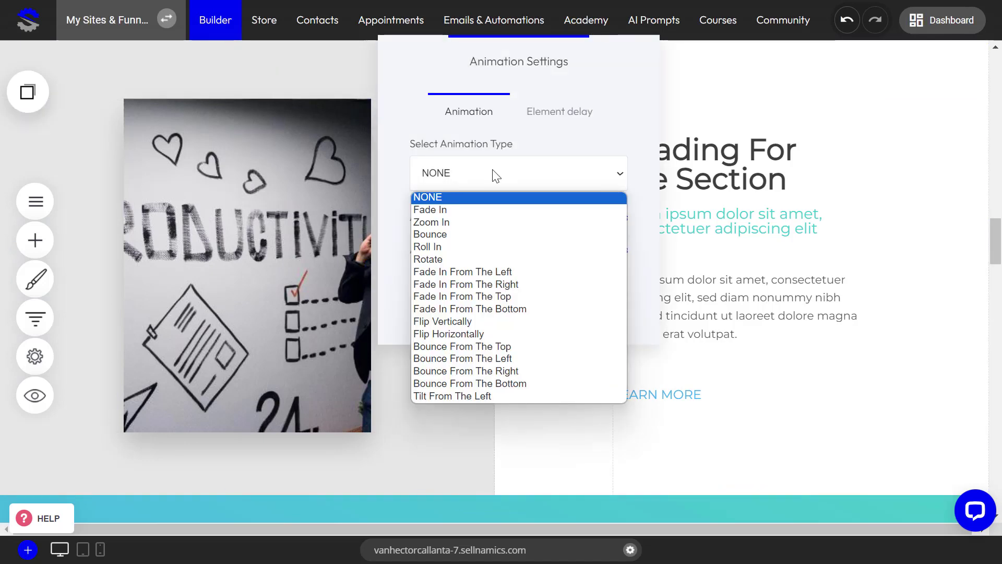
left_click(490, 286)
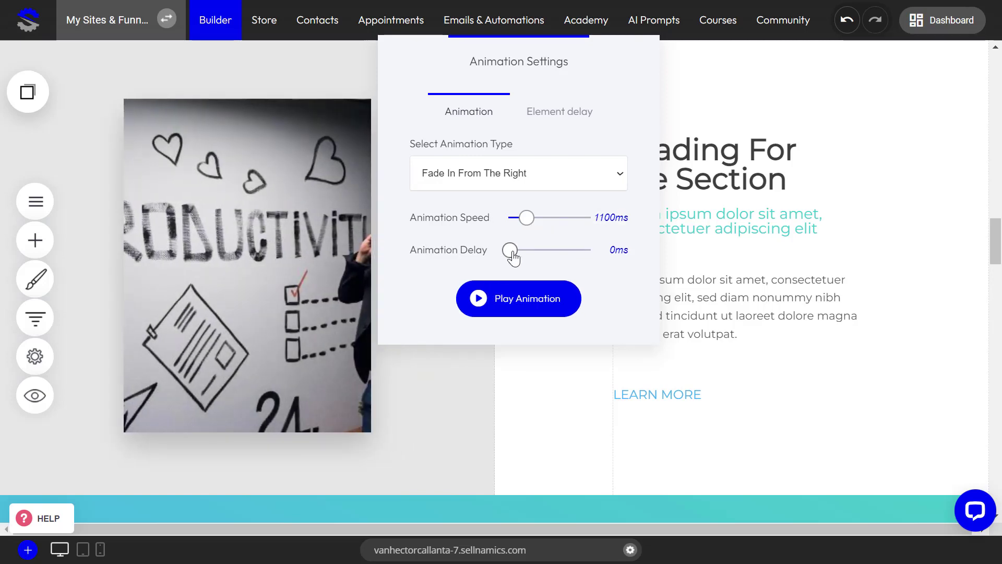
left_click_drag(517, 255, 515, 255)
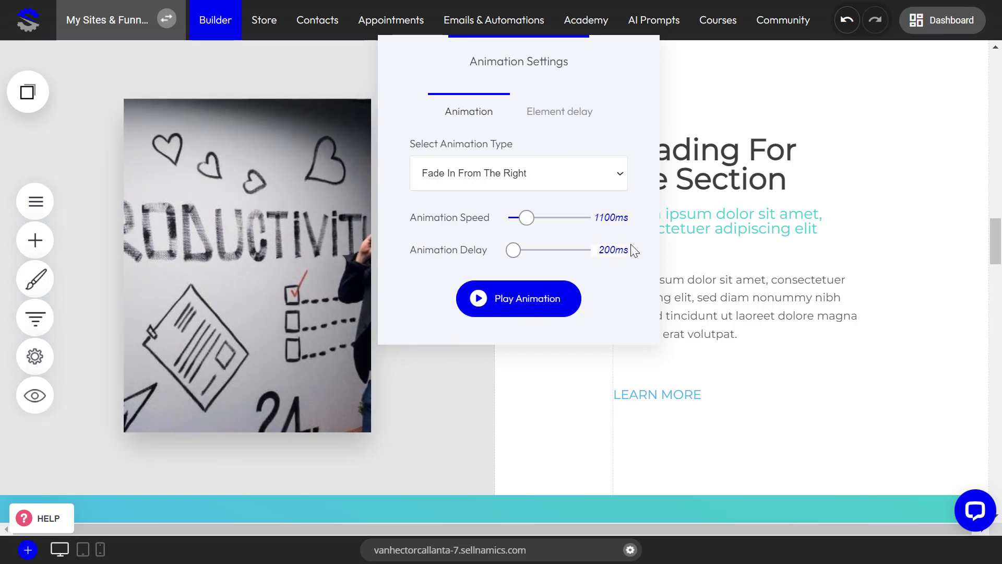
left_click(256, 278)
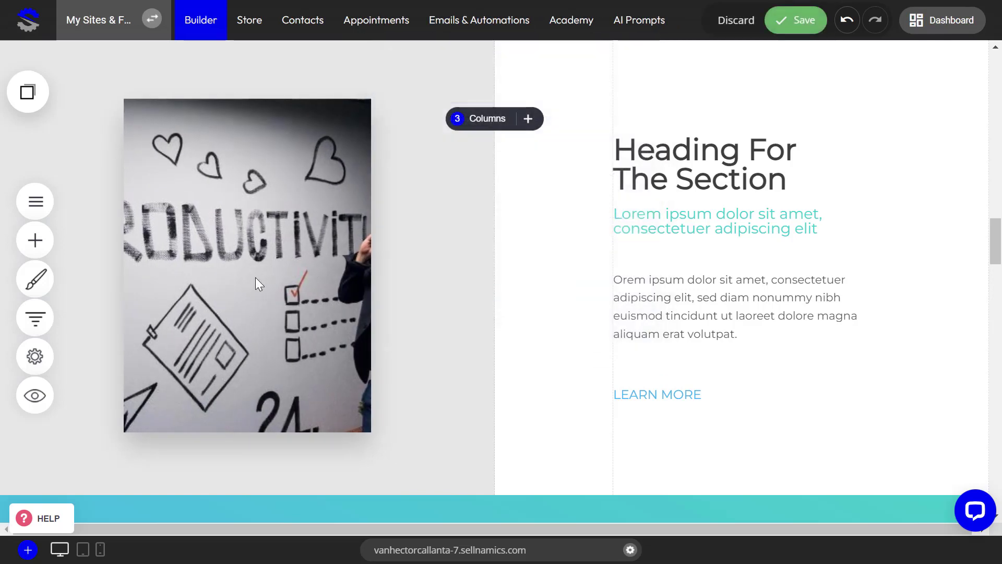
left_click(799, 26)
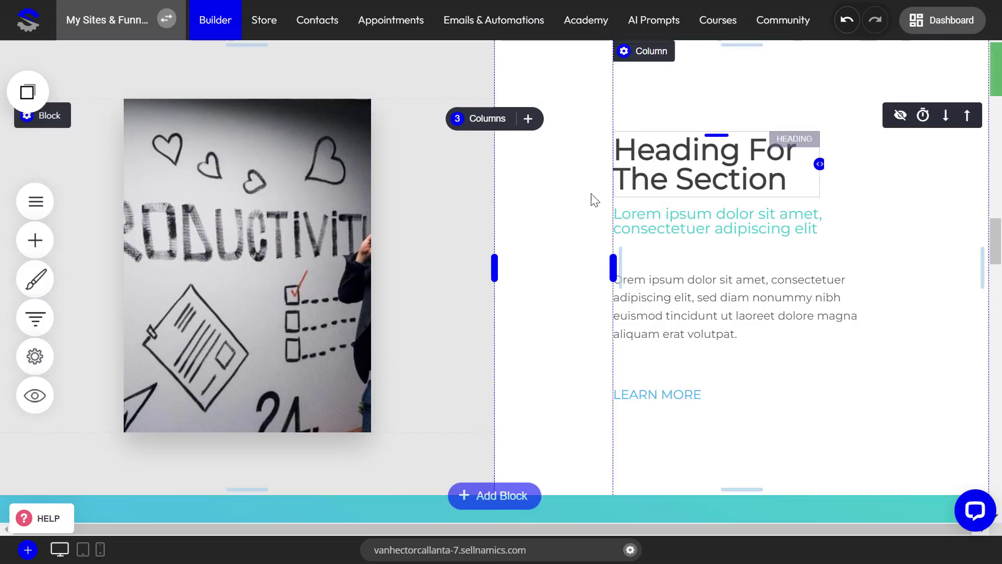
Give the "Heading For The Section" heading the Fade In From The Right animation and adjust its animation delay
left_click(707, 171)
left_click(672, 111)
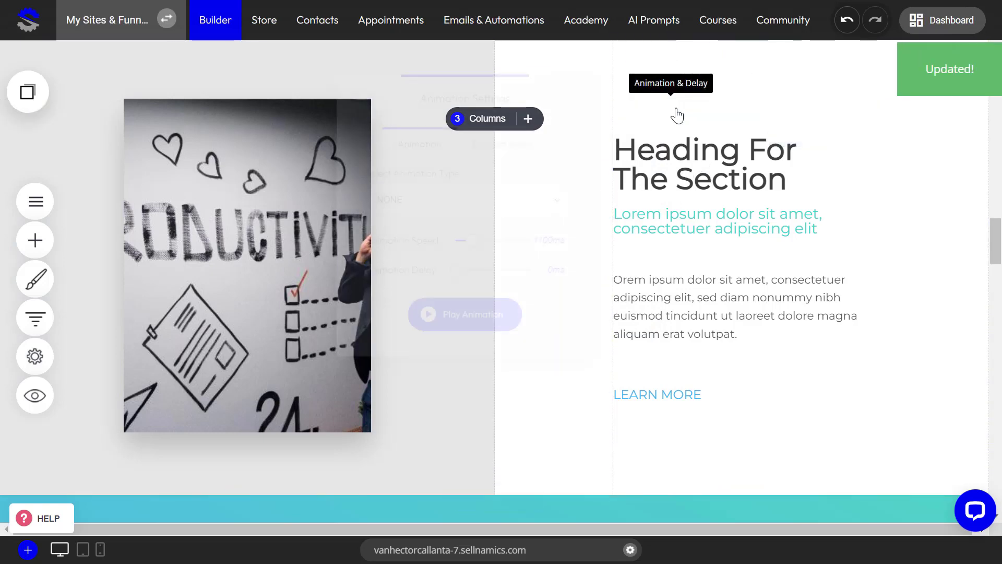
left_click(493, 210)
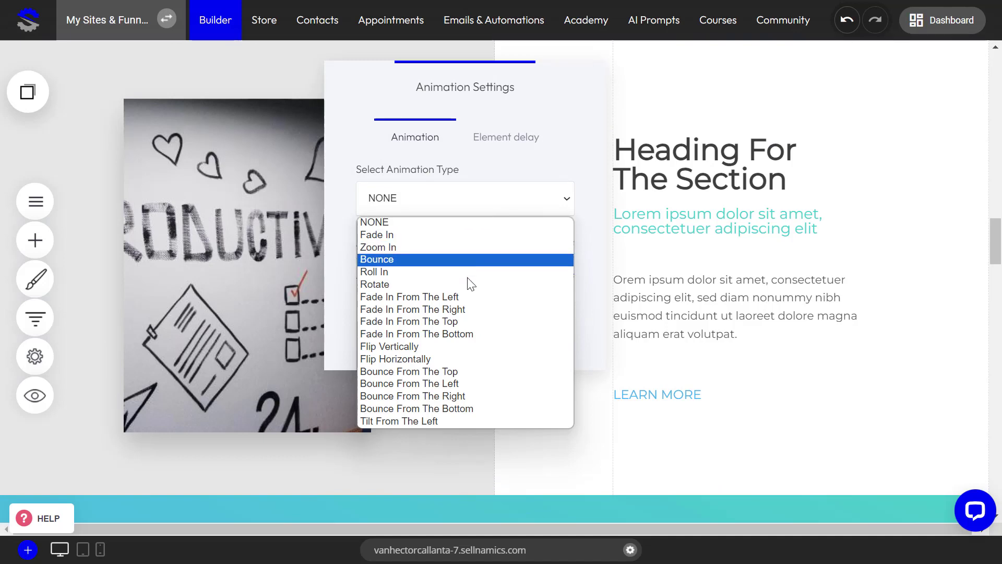
left_click(470, 308)
left_click(470, 315)
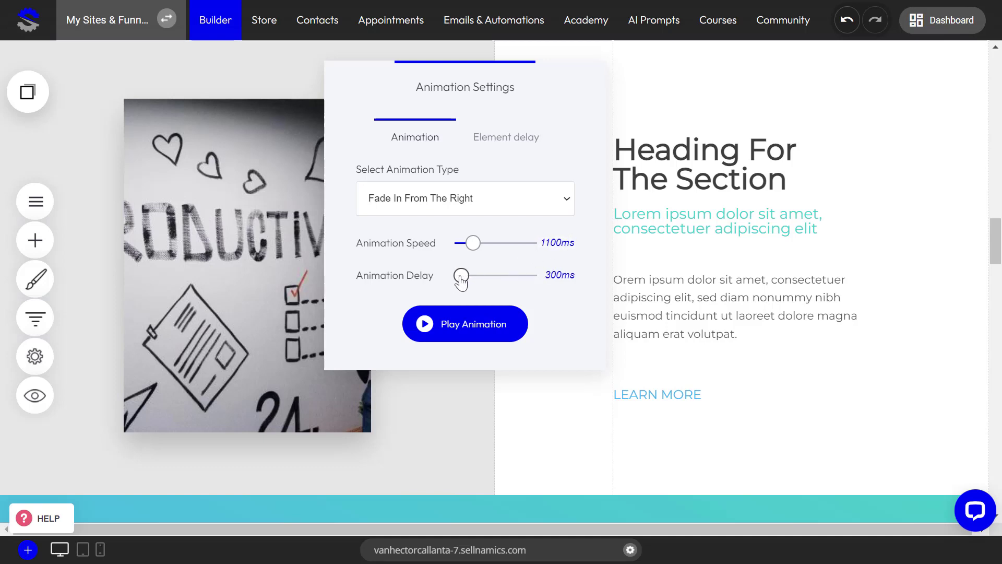
left_click_drag(460, 277, 458, 277)
left_click(677, 241)
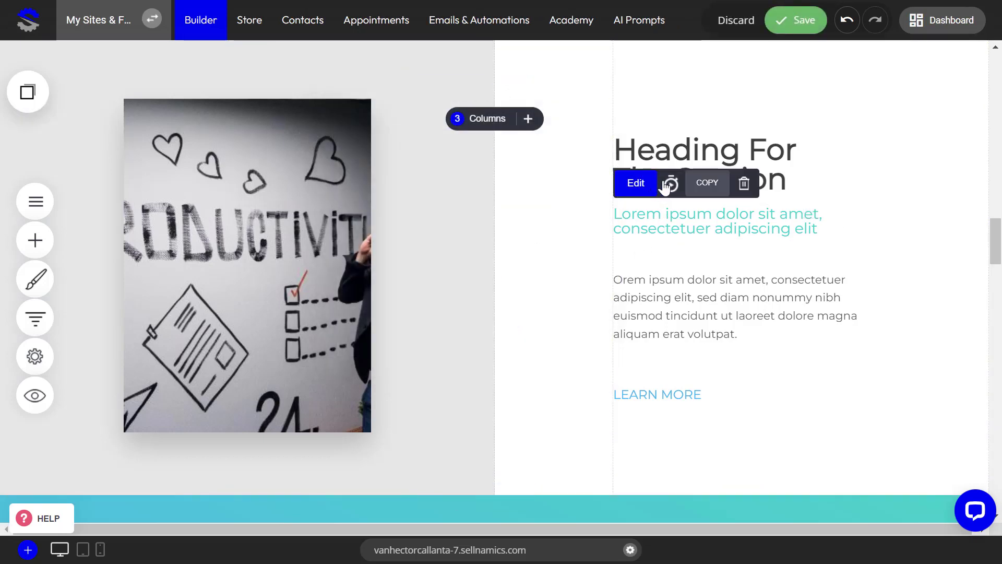
Set the animation delay of the teal subheading under "Heading For The Section" to 200 ms
left_click(674, 183)
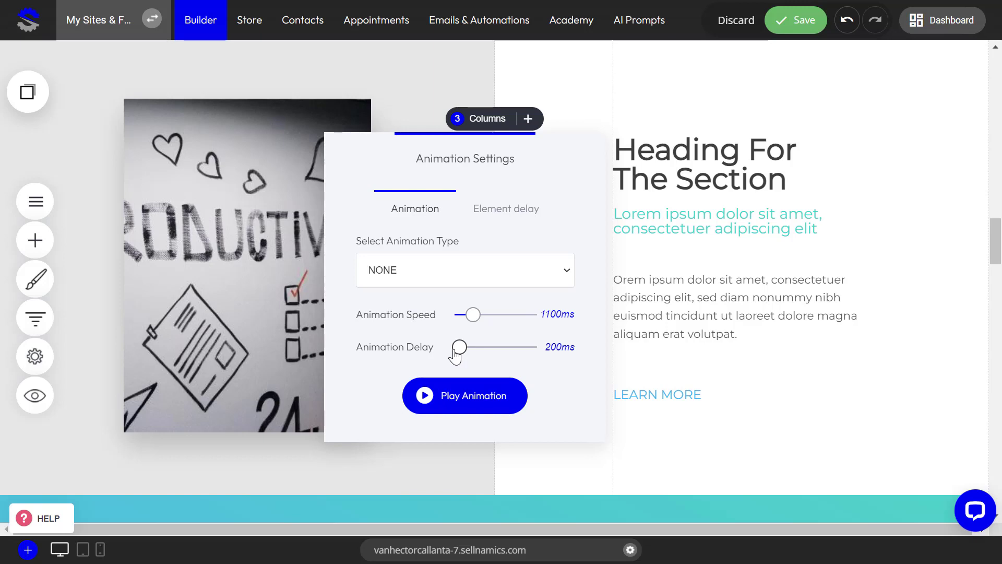
left_click(678, 305)
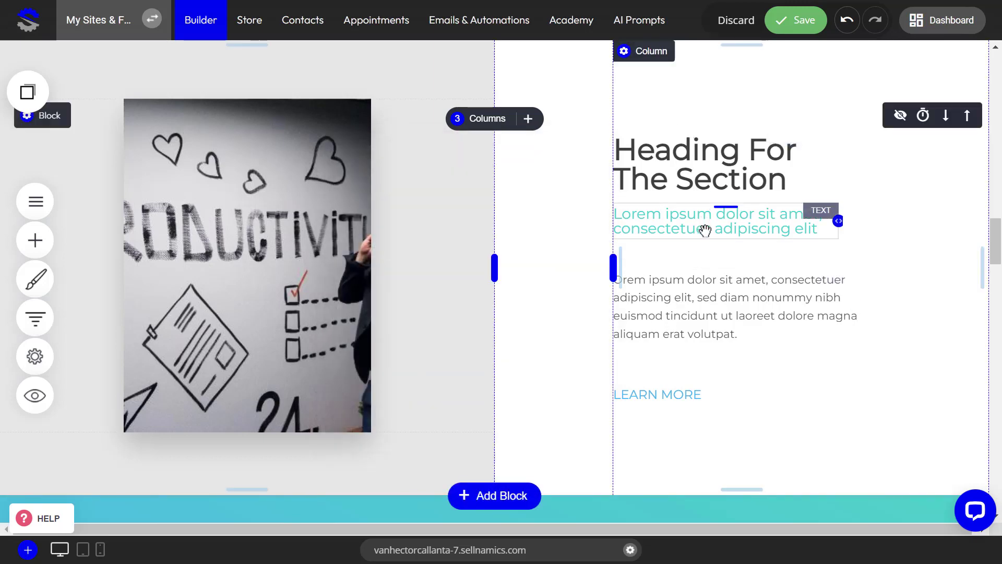
left_click(671, 184)
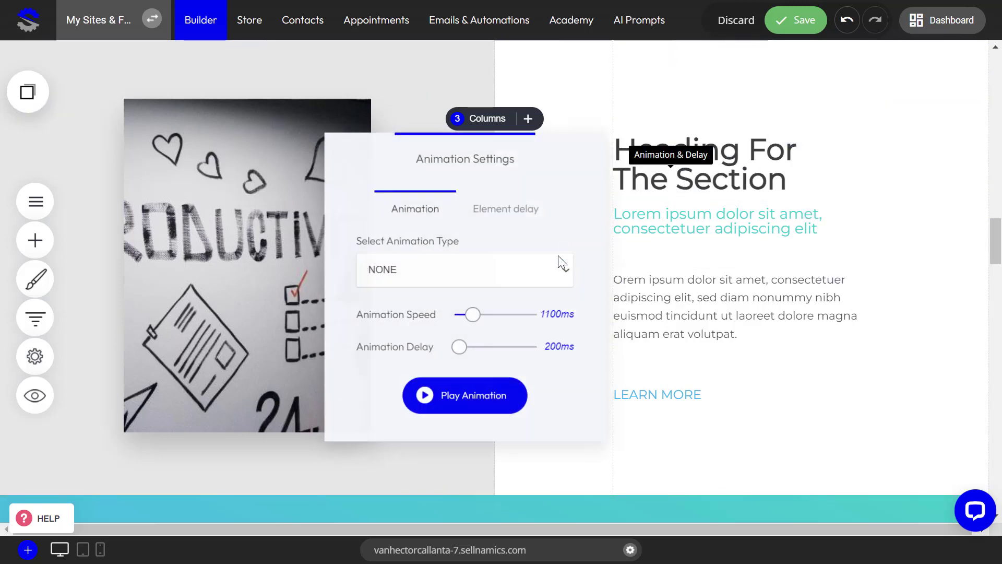
left_click(735, 251)
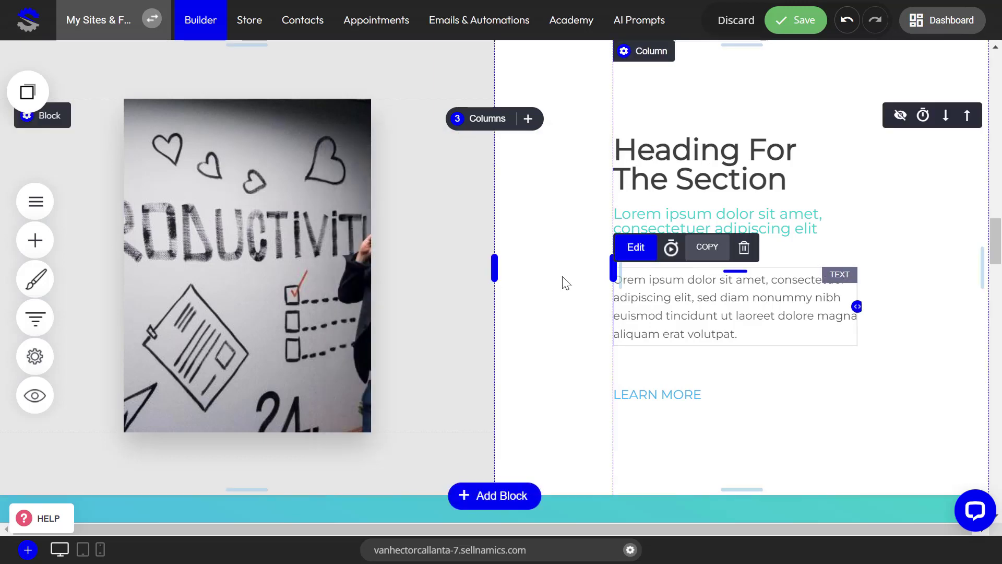
Animate the paragraph below the teal subheading with Fade In From The Right and a 200 ms animation delay
left_click(659, 294)
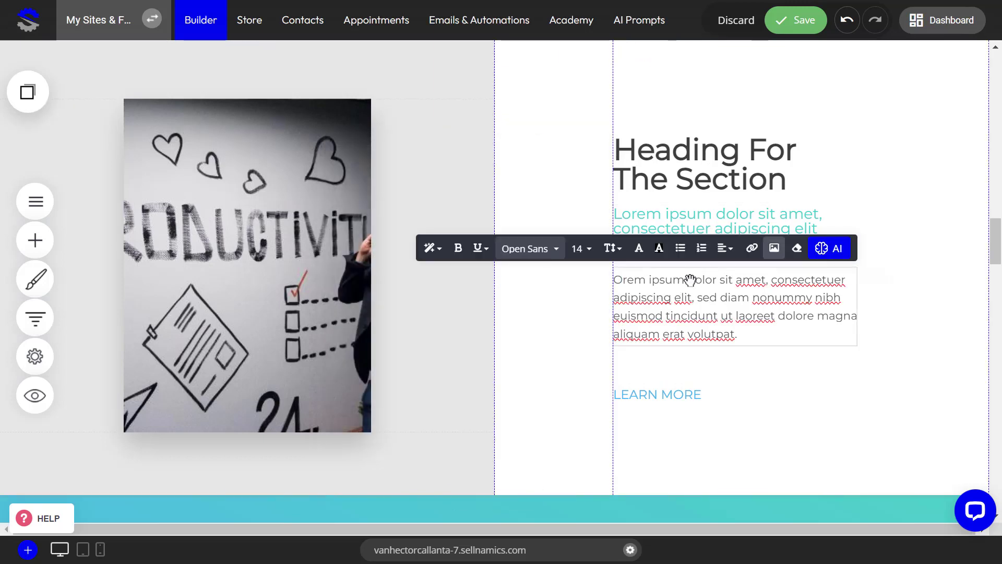
left_click(576, 318)
left_click(694, 298)
left_click(671, 244)
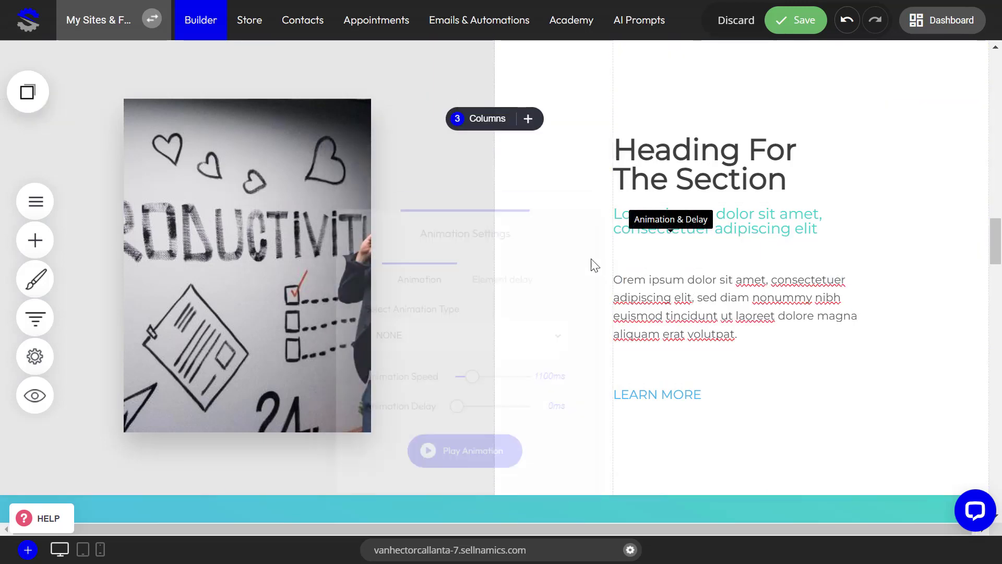
left_click_drag(457, 412, 460, 413)
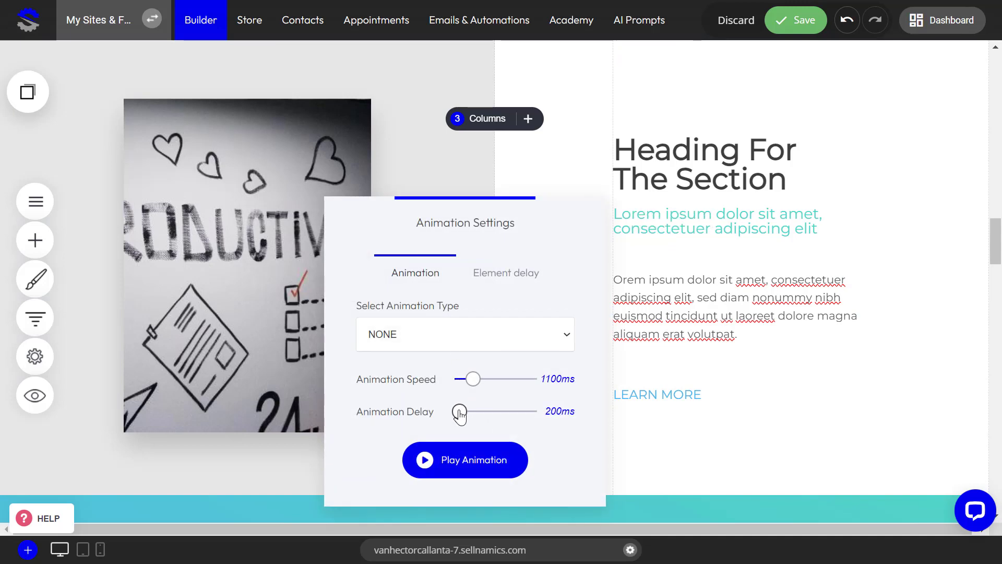
left_click(444, 338)
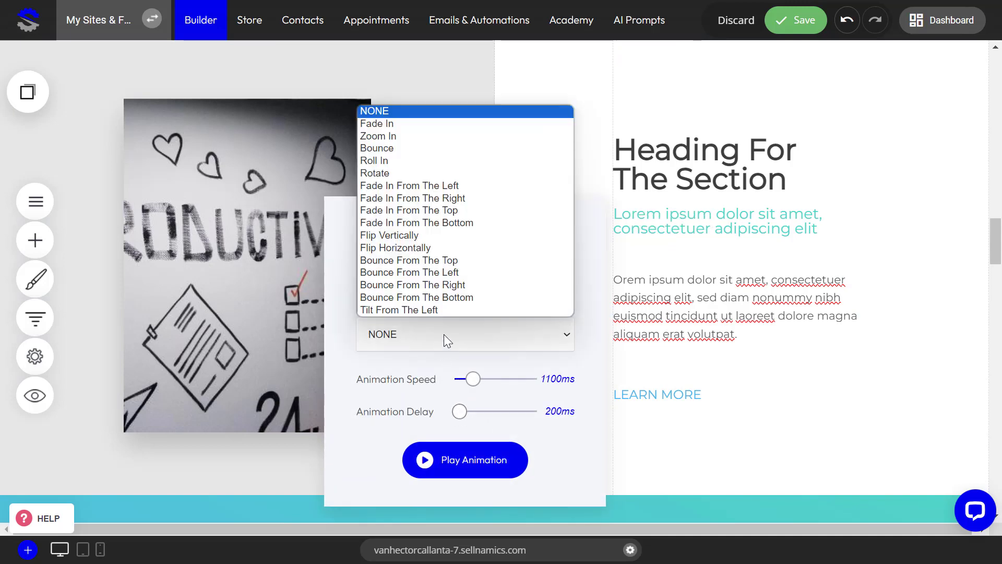
left_click(459, 198)
left_click(681, 327)
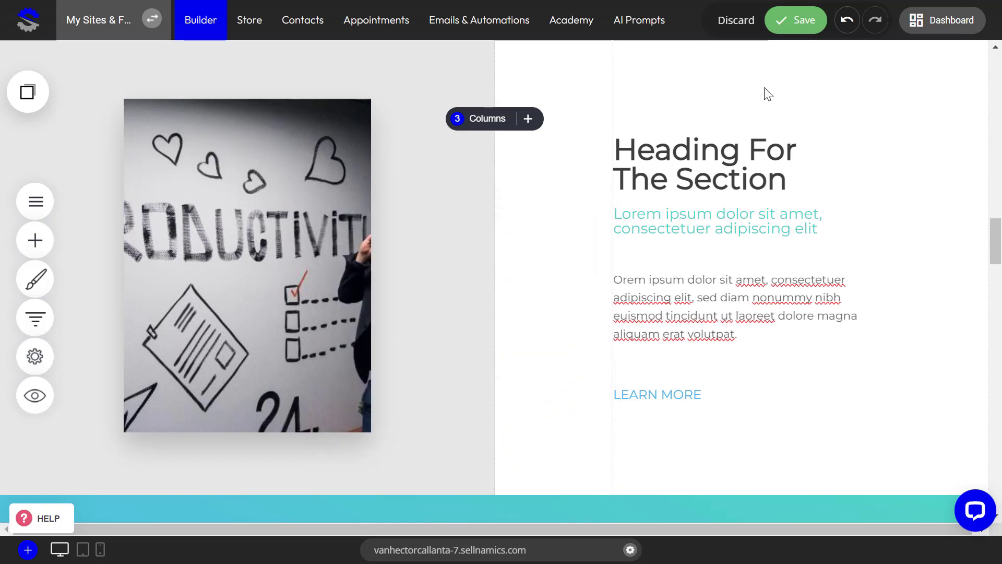
Give the teal subheading under "Heading For The Section" the Fade In From The Right animation and save the page
left_click(796, 25)
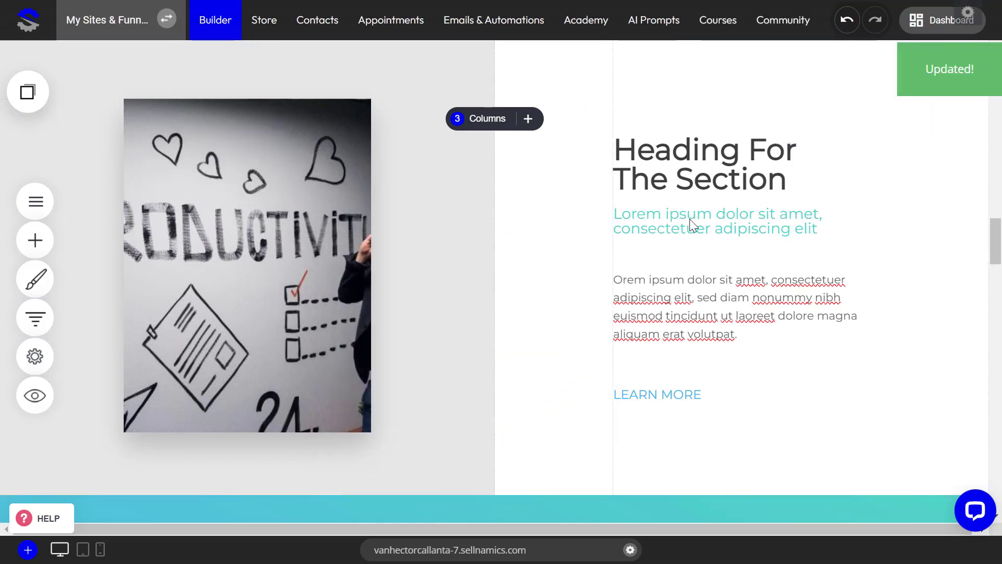
left_click(672, 228)
left_click(670, 181)
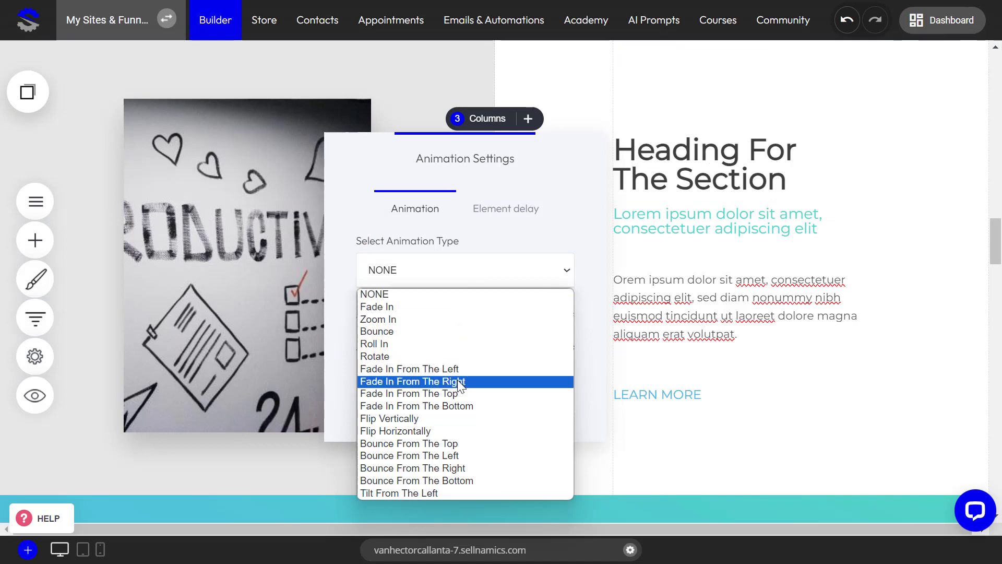
left_click(460, 381)
left_click(671, 284)
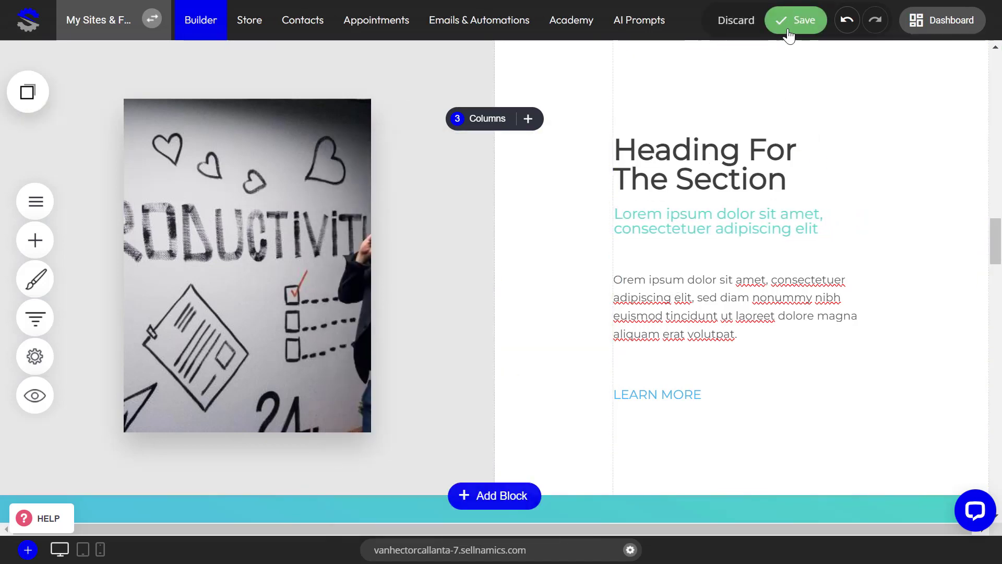
left_click(788, 31)
Animate the LEARN MORE text below the paragraph with Fade In From The Right and a 200 ms animation delay, and save the page
left_click(660, 394)
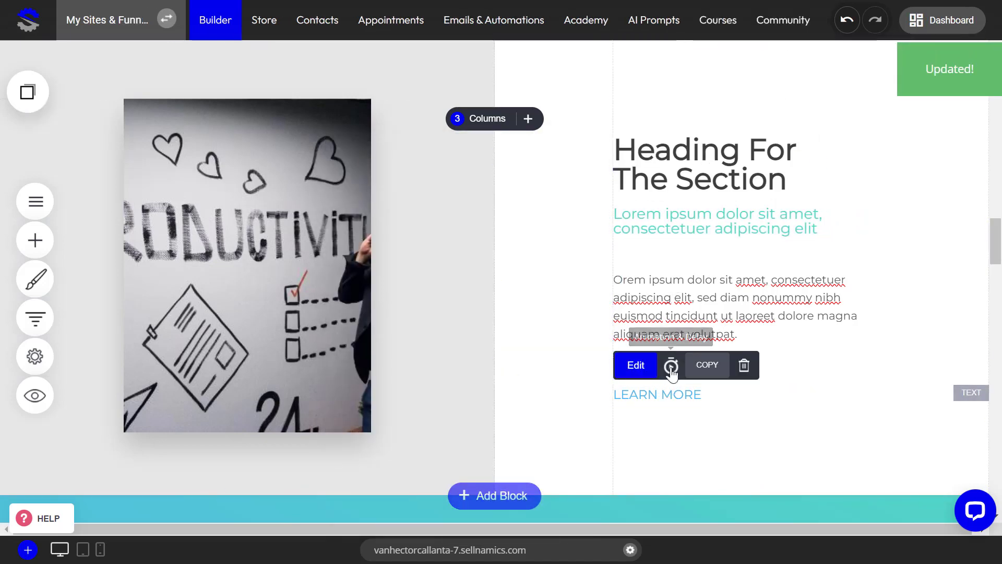
left_click(671, 370)
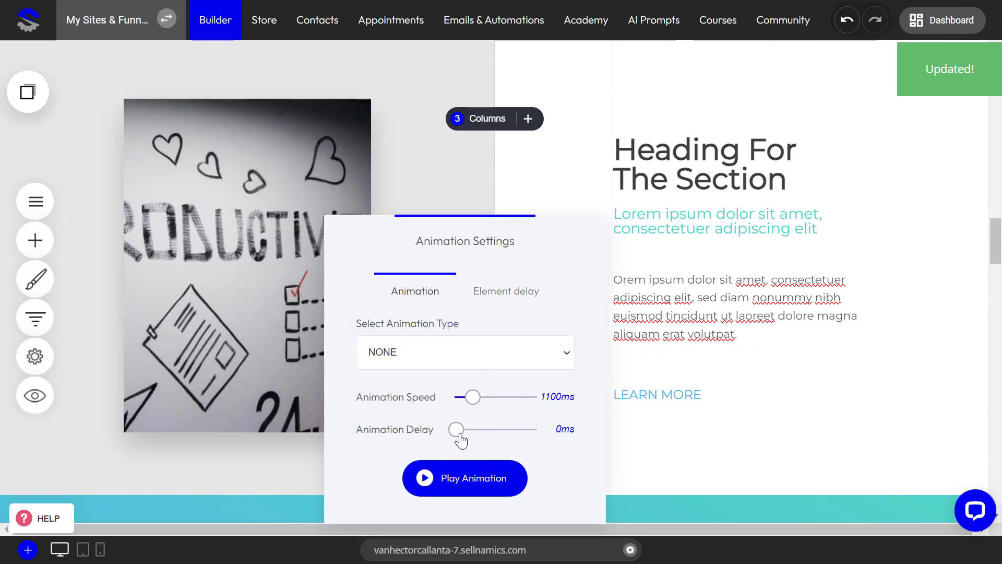
left_click(459, 430)
left_click_drag(459, 431, 460, 432)
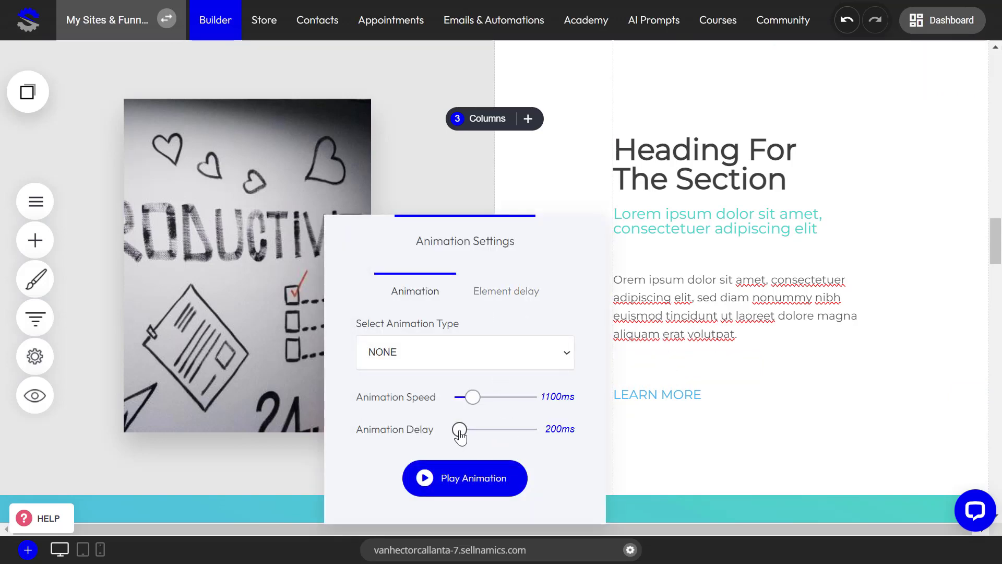
left_click(438, 361)
left_click(421, 215)
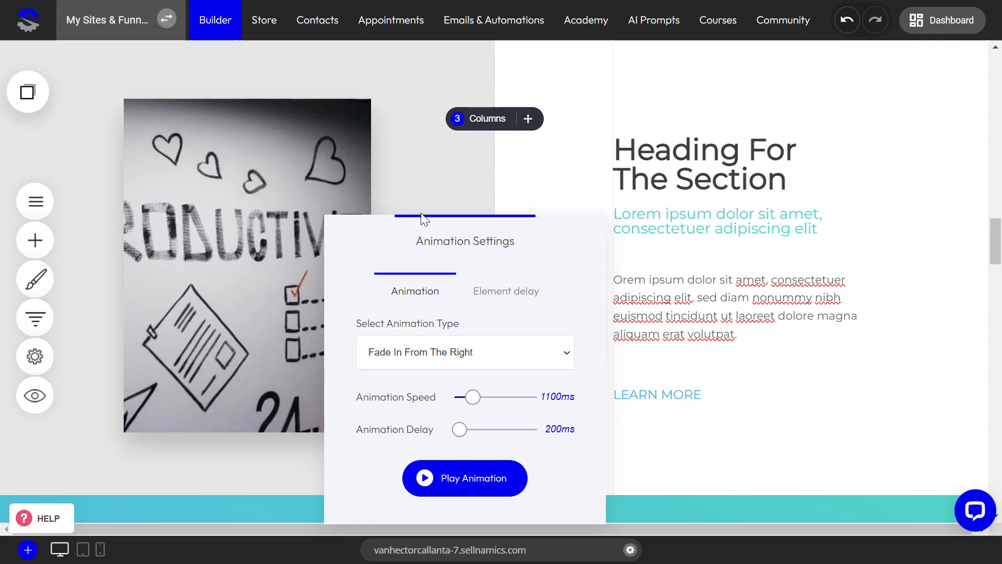
left_click(651, 269)
left_click(797, 19)
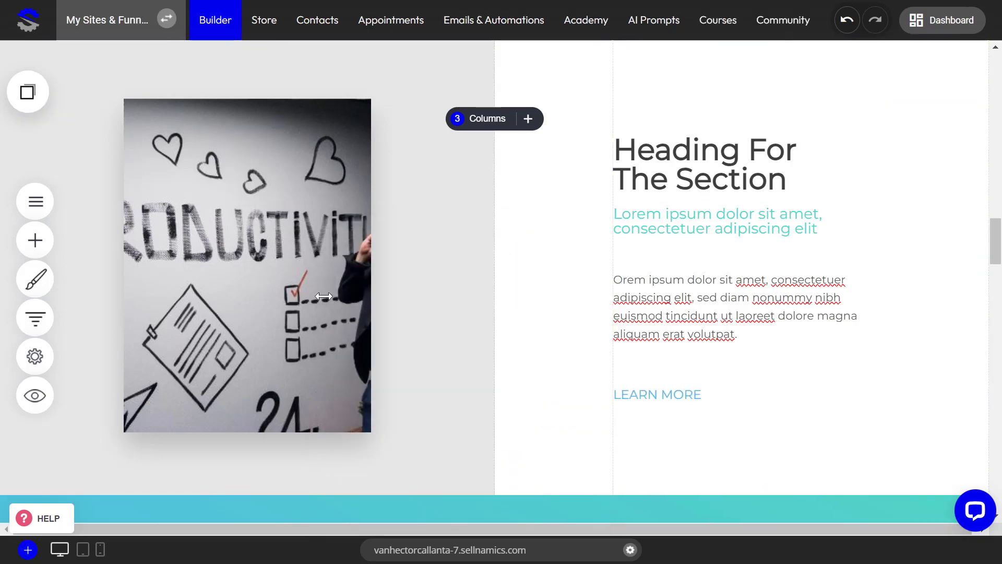
Preview the page on desktop down to the productivity image section to check the entrance animations, and close the preview
left_click(35, 399)
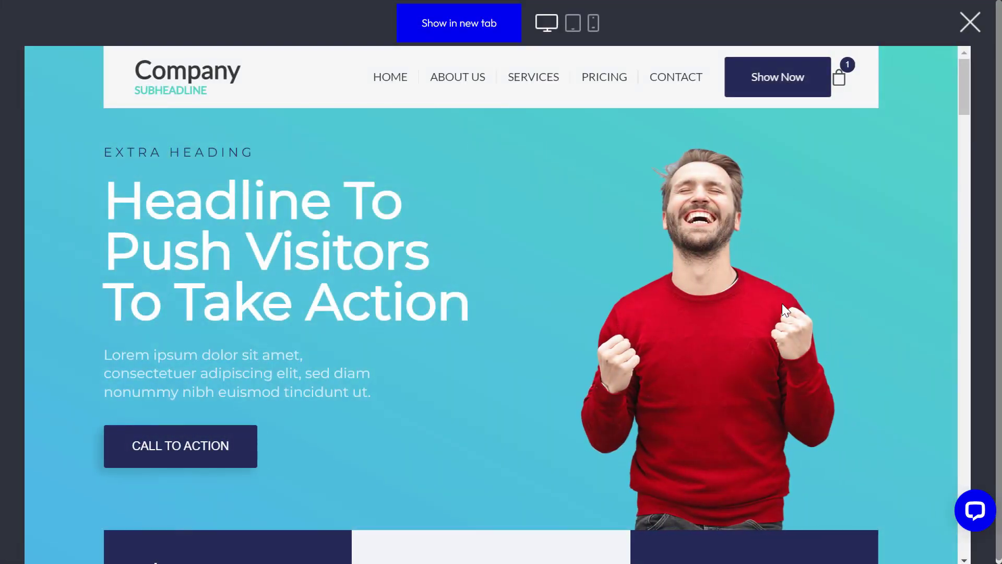
scroll(651, 327, "down", 10)
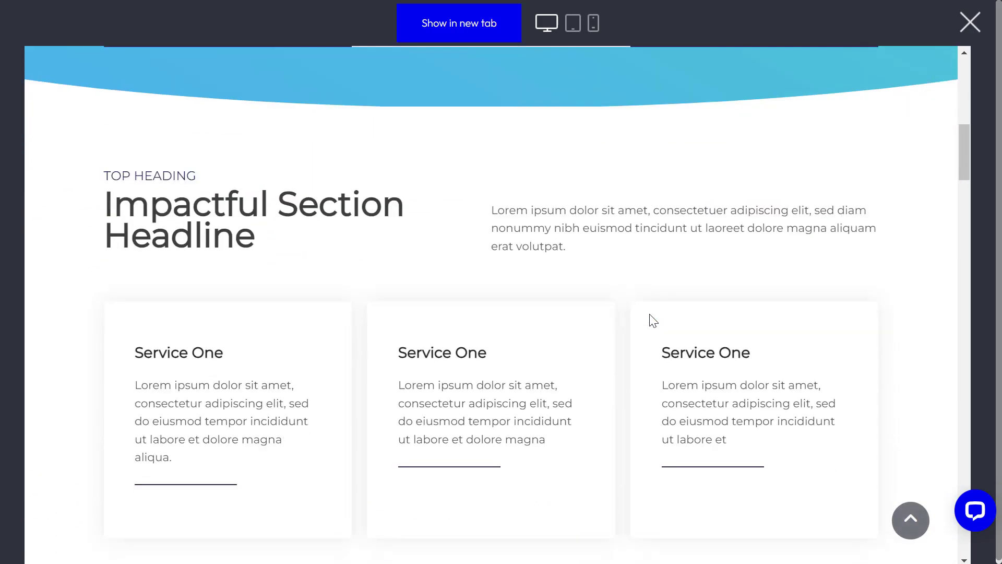
scroll(651, 315, "down", 12)
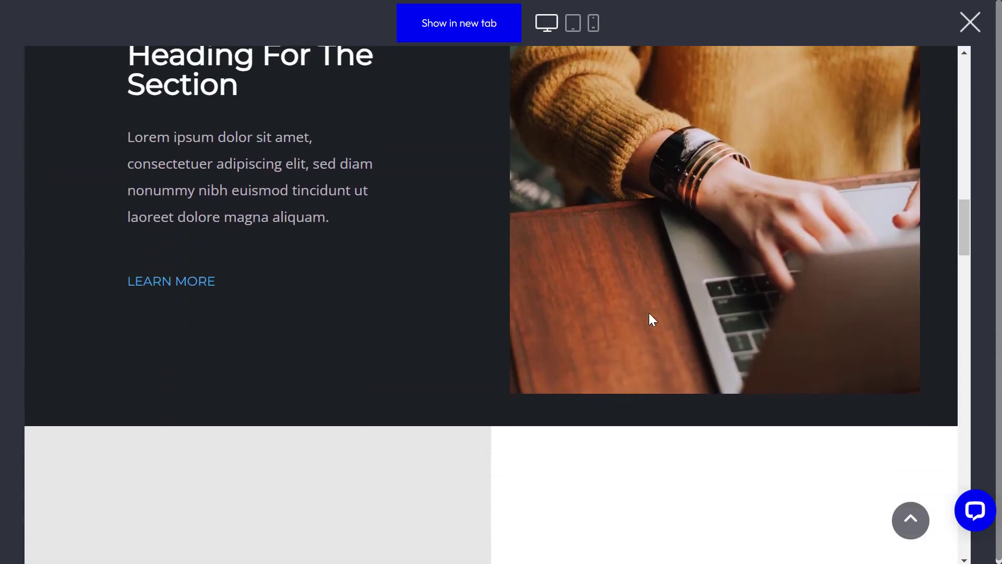
scroll(650, 313, "down", 3)
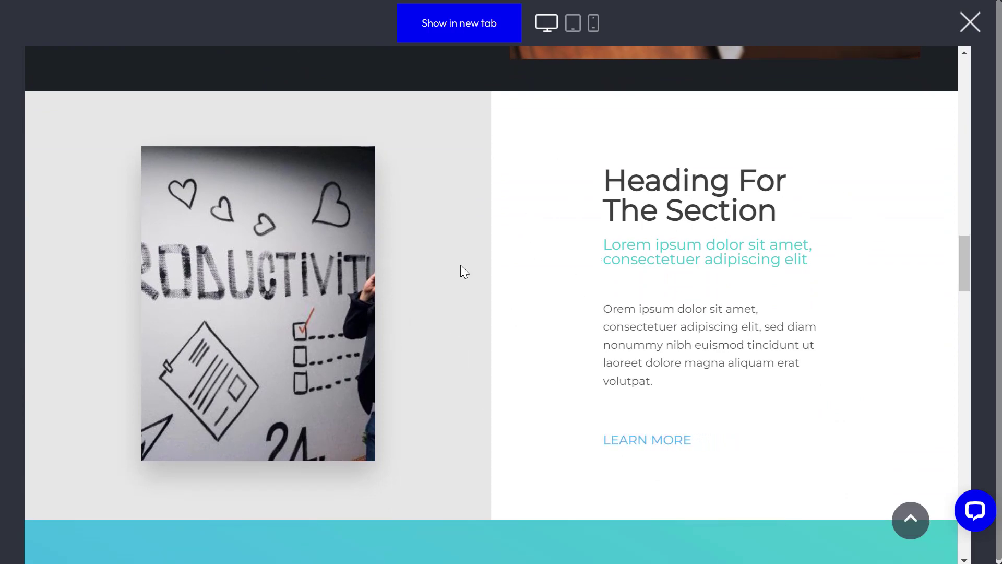
left_click(970, 23)
Examine the hero section and the blocks below it in the tablet and mobile layouts
scroll(731, 272, "up", 5)
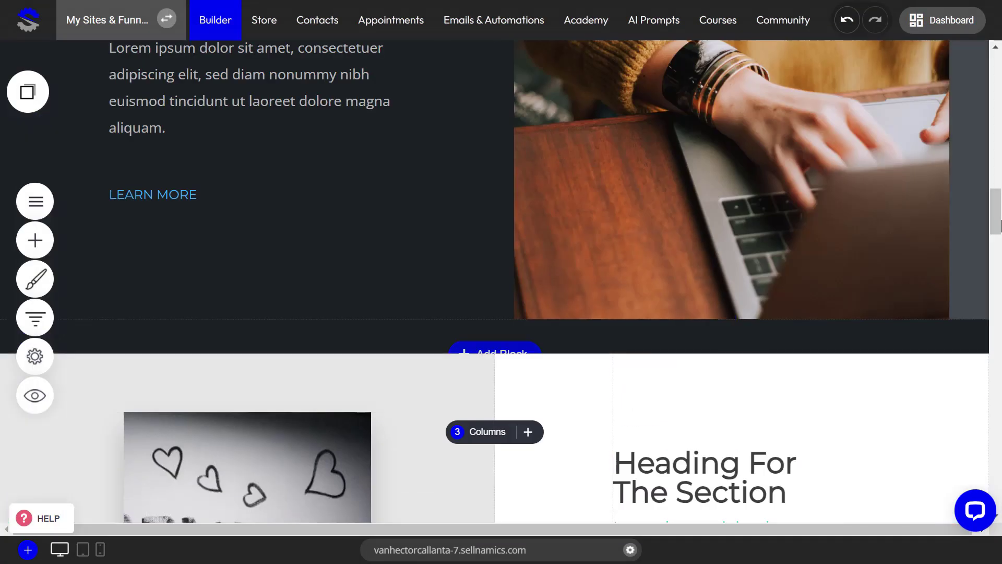
left_click_drag(1000, 186, 999, 77)
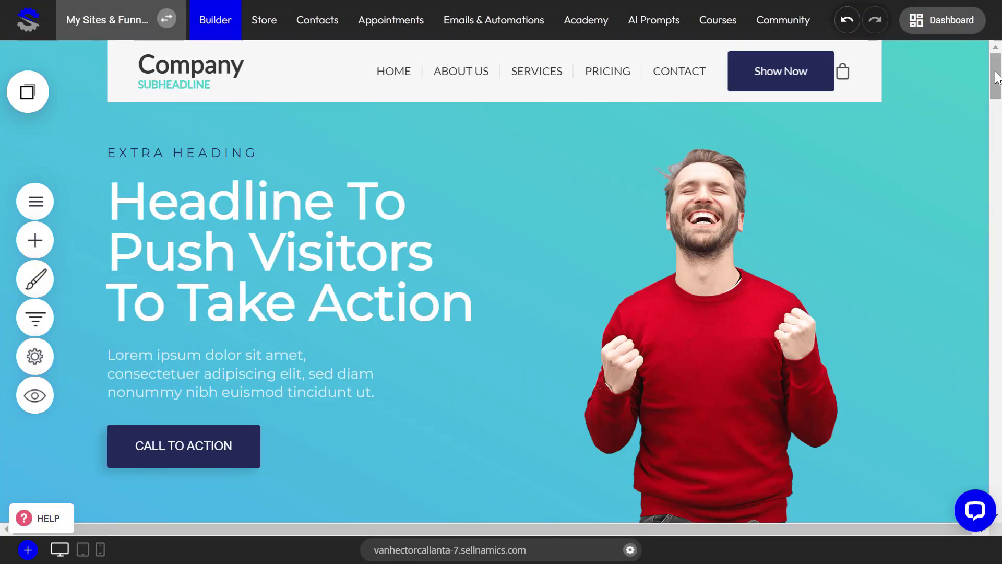
scroll(448, 337, "down", 10)
scroll(397, 339, "up", 10)
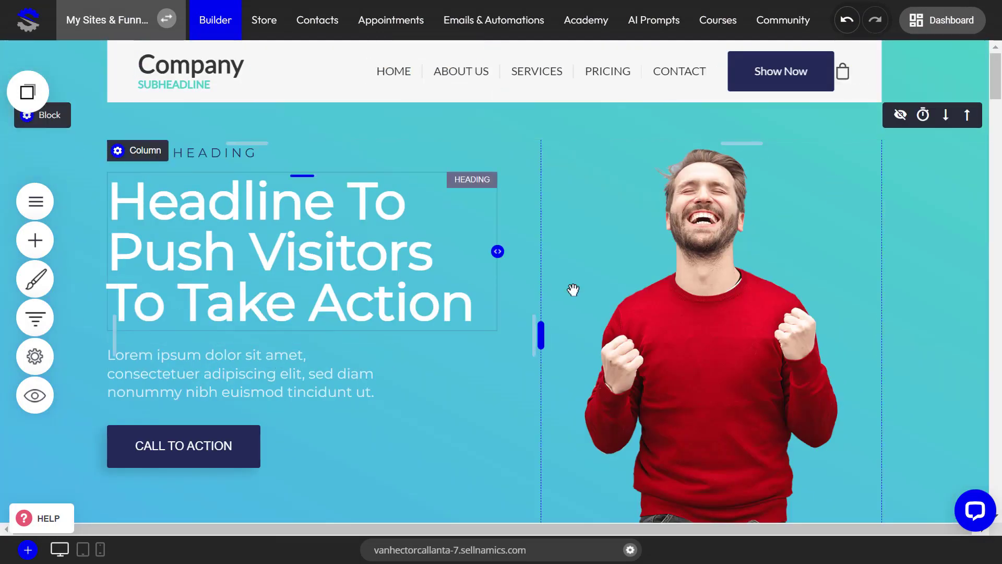
left_click(82, 549)
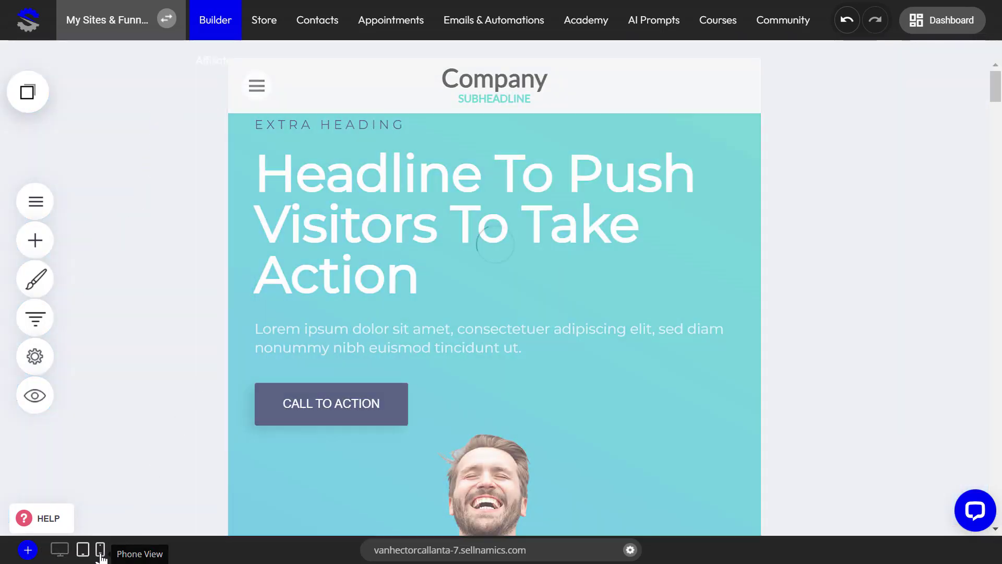
left_click(100, 549)
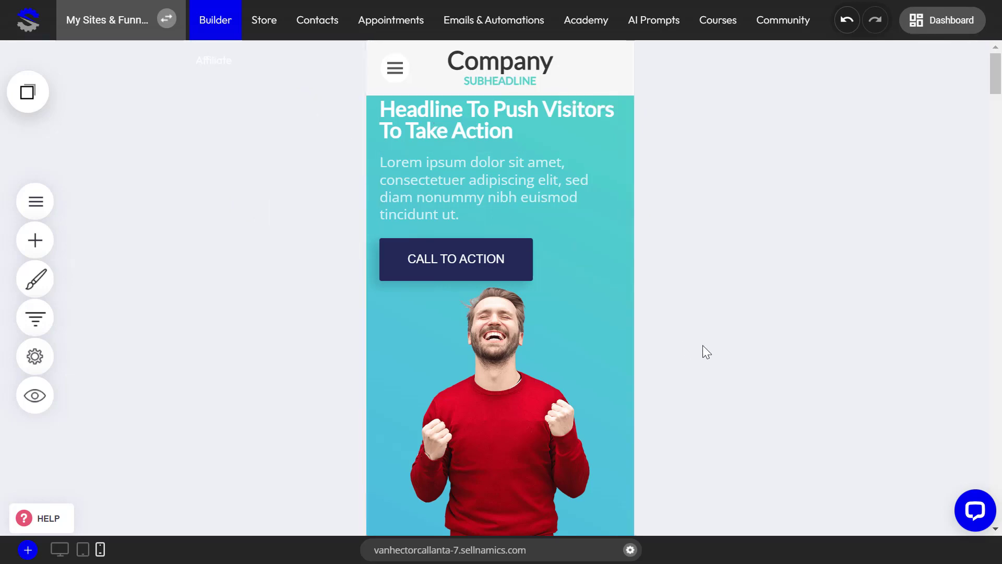
scroll(597, 416, "down", 7)
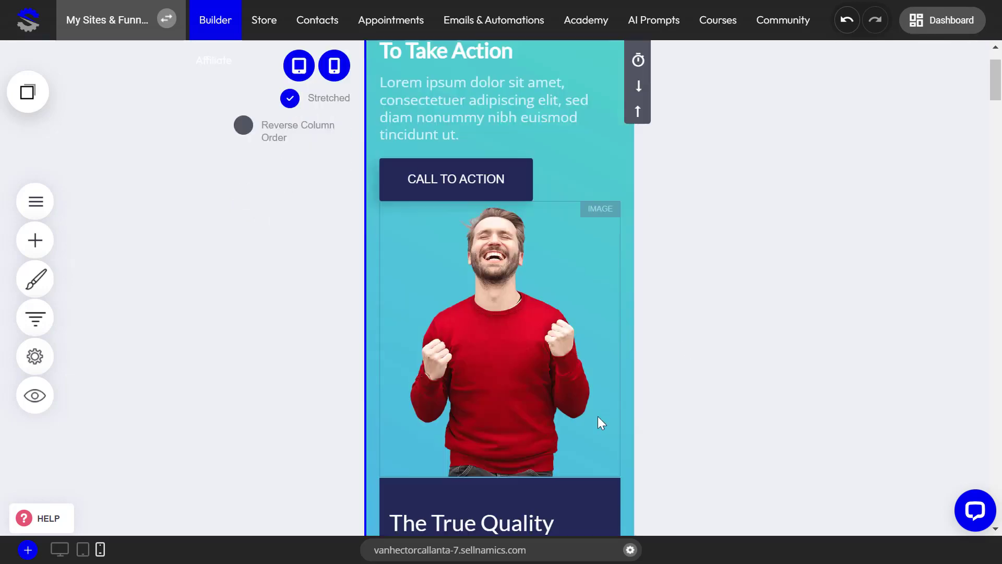
scroll(596, 414, "up", 6)
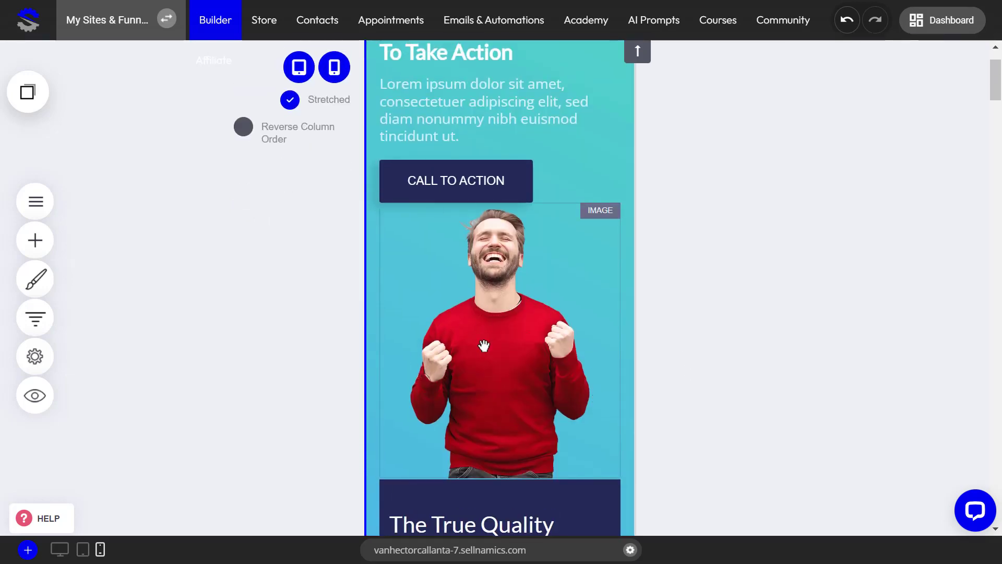
scroll(503, 324, "down", 4)
scroll(510, 337, "up", 4)
scroll(512, 337, "down", 8)
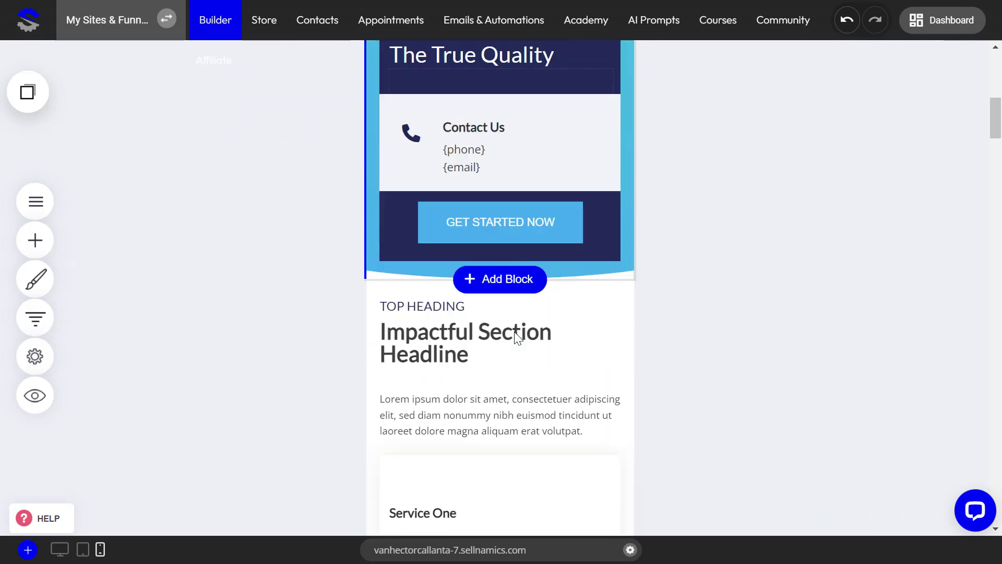
scroll(514, 334, "up", 7)
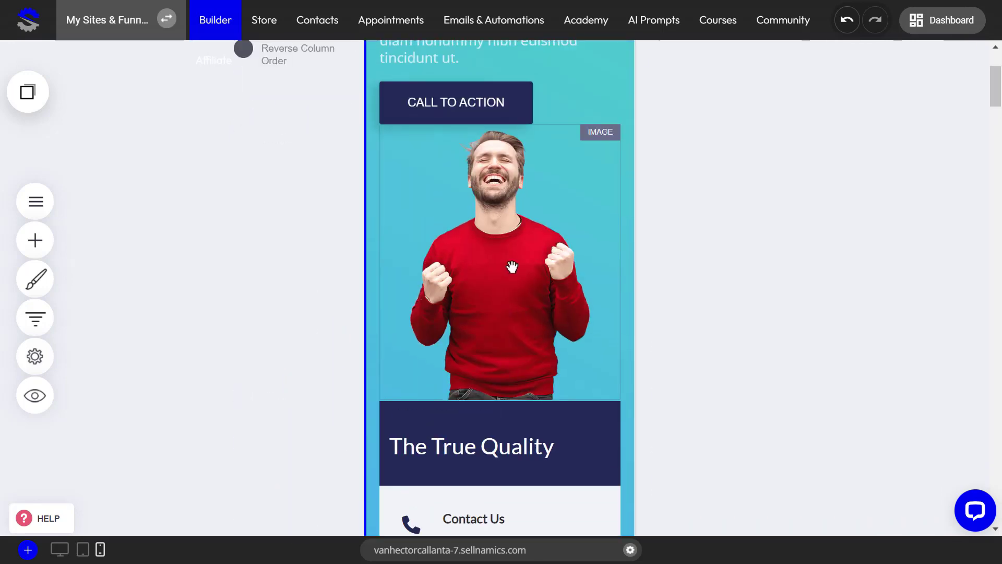
scroll(512, 266, "up", 3)
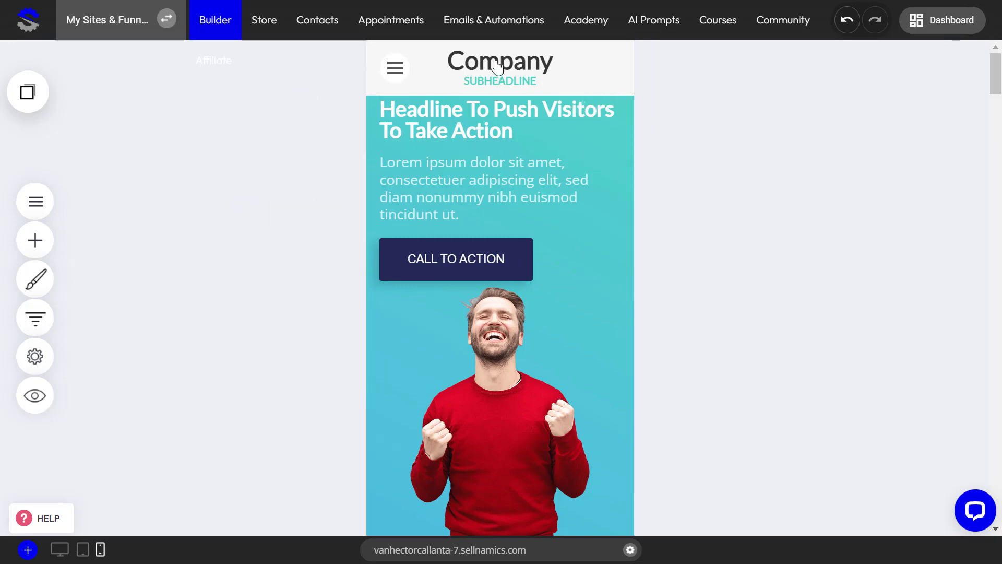
scroll(519, 363, "down", 2)
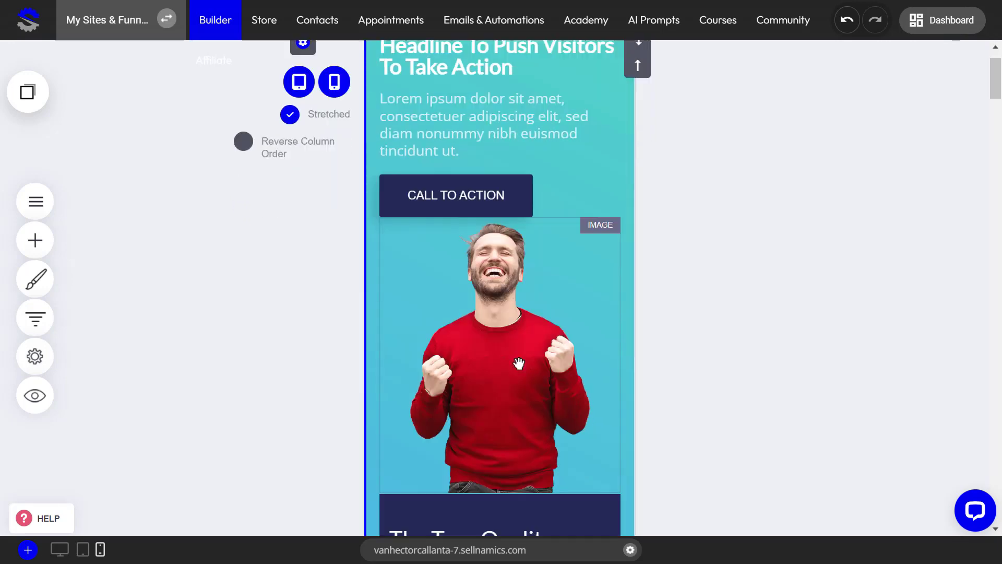
scroll(519, 363, "up", 2)
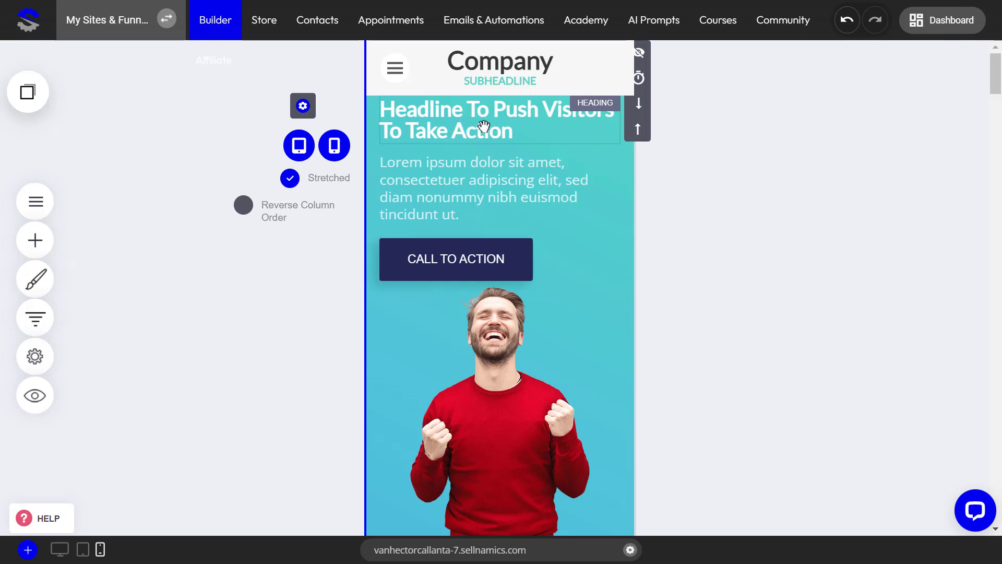
Insert the most recently copied container from the saved blocks above the hero section in the mobile view as a mobile-only block
left_click(60, 550)
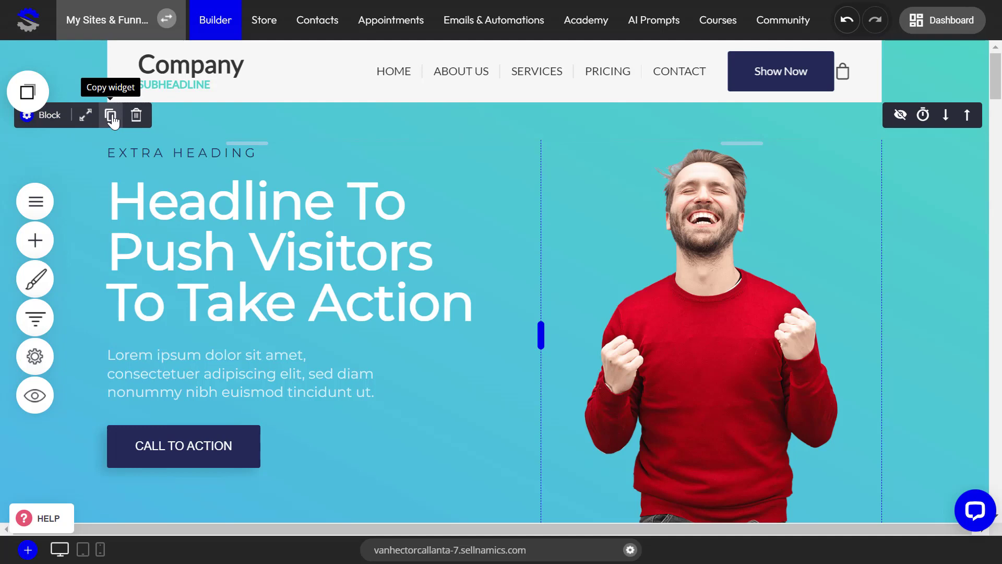
left_click(101, 548)
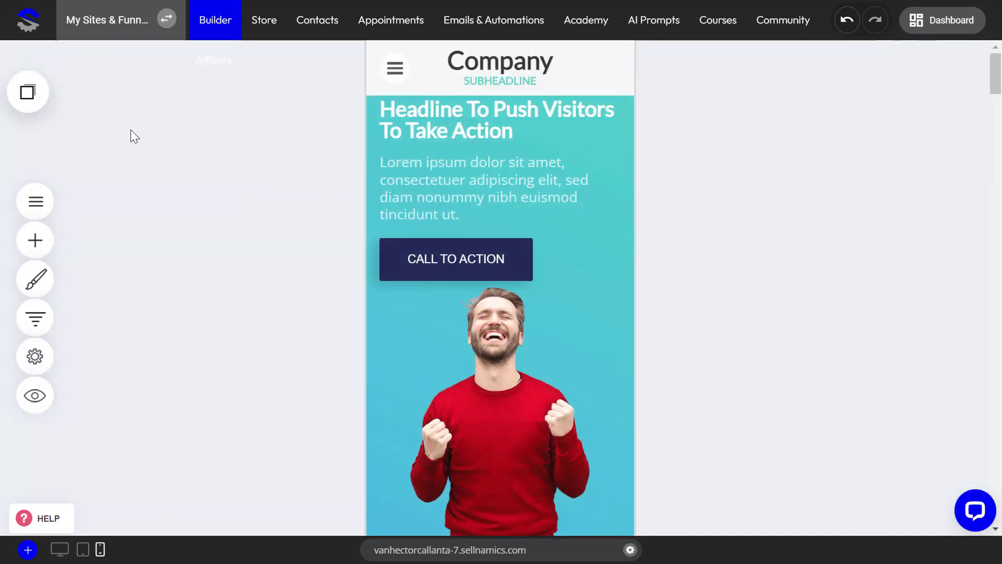
left_click(26, 93)
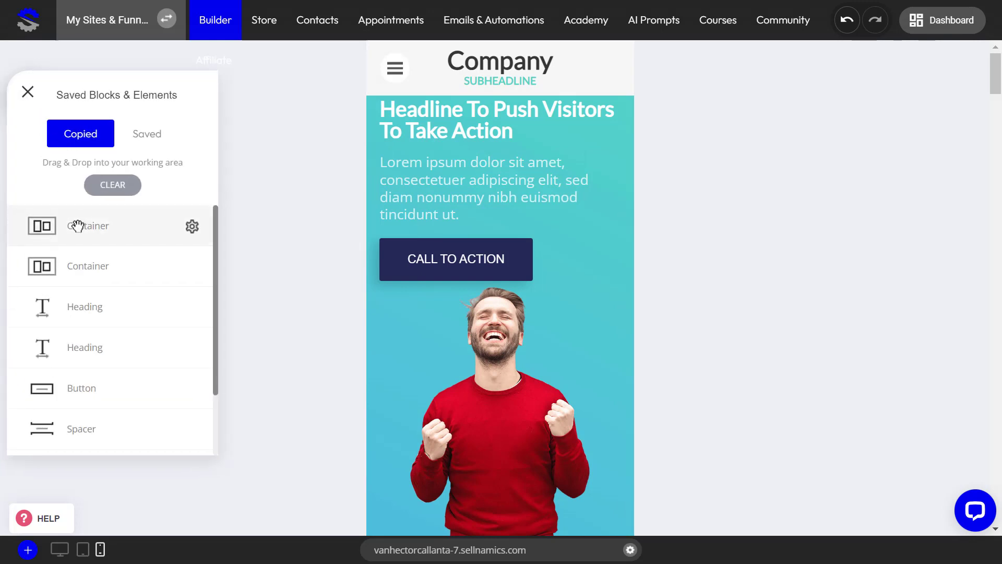
left_click_drag(69, 231, 443, 125)
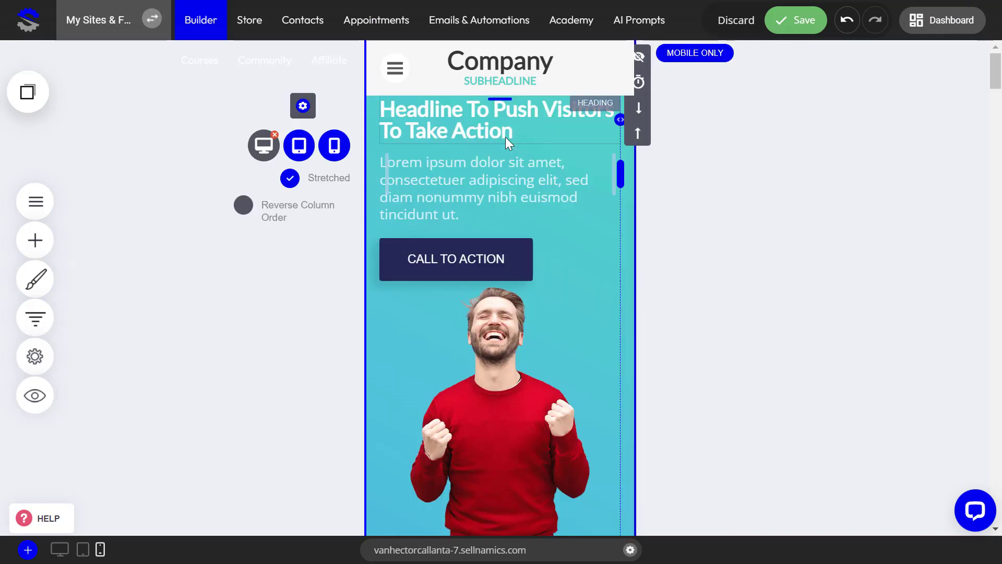
scroll(503, 326, "down", 7)
scroll(503, 326, "down", 6)
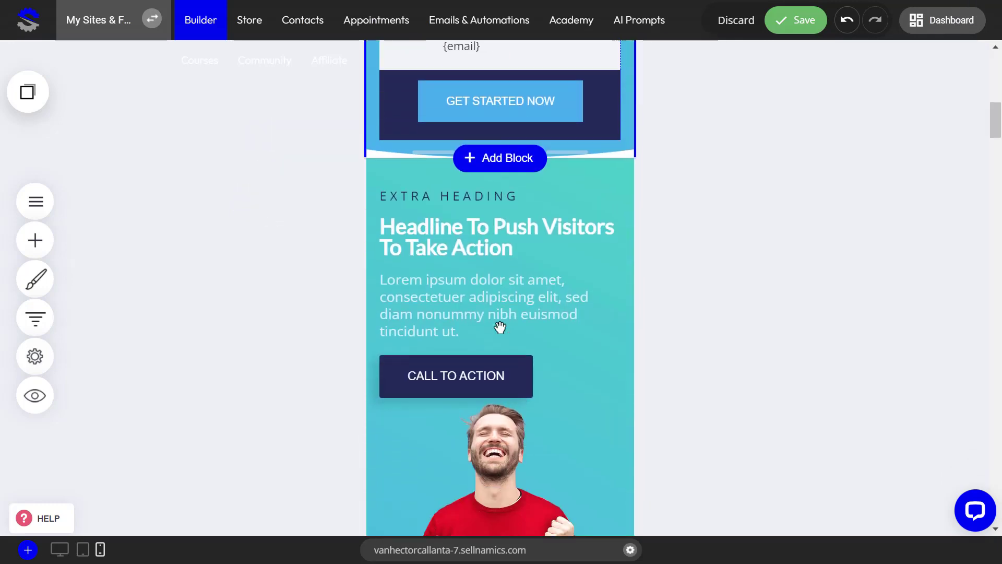
scroll(497, 325, "up", 9)
scroll(496, 325, "up", 5)
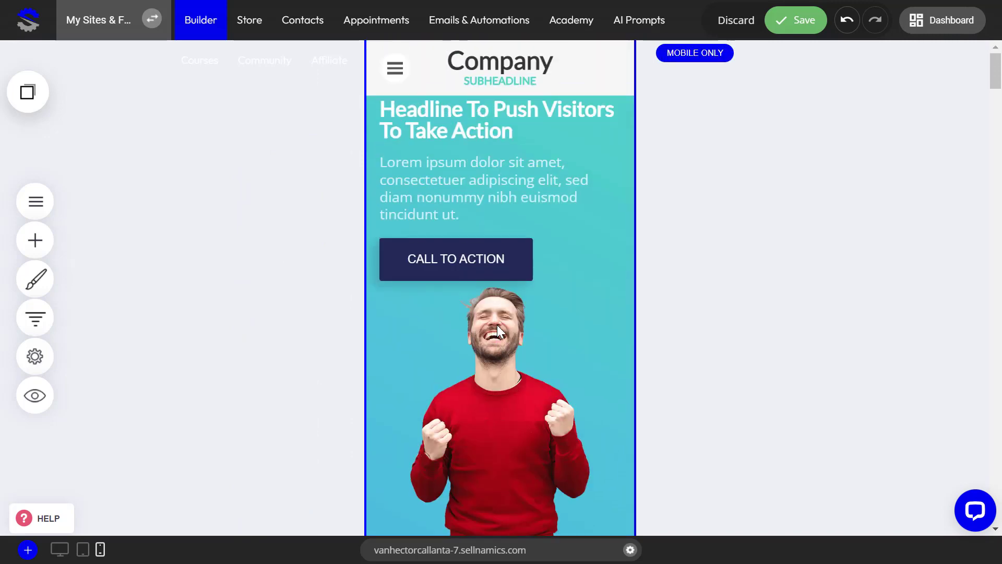
Hide the original hero section, below the inserted mobile-only copy, on mobile and tablet
scroll(496, 324, "down", 12)
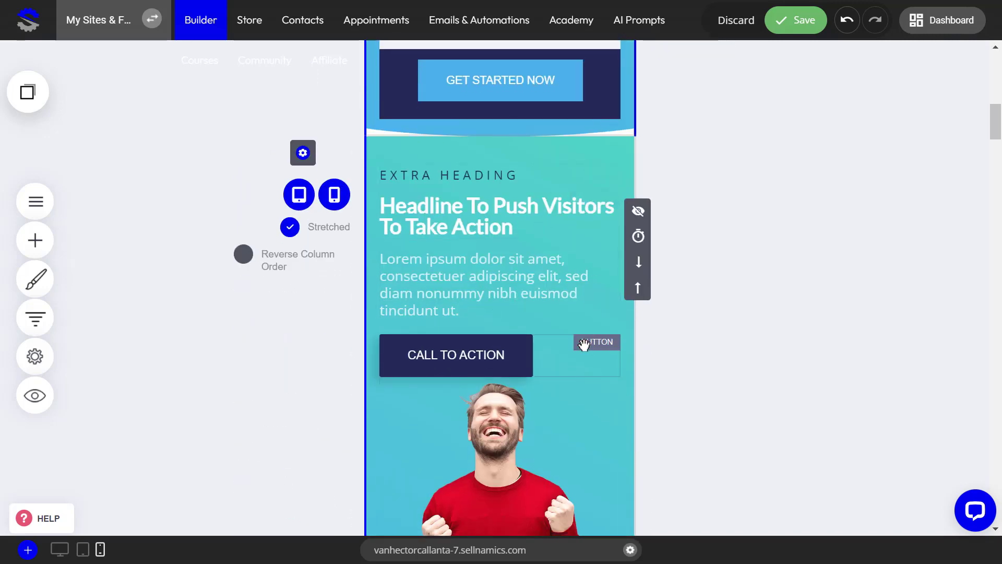
scroll(582, 344, "up", 12)
scroll(584, 345, "down", 12)
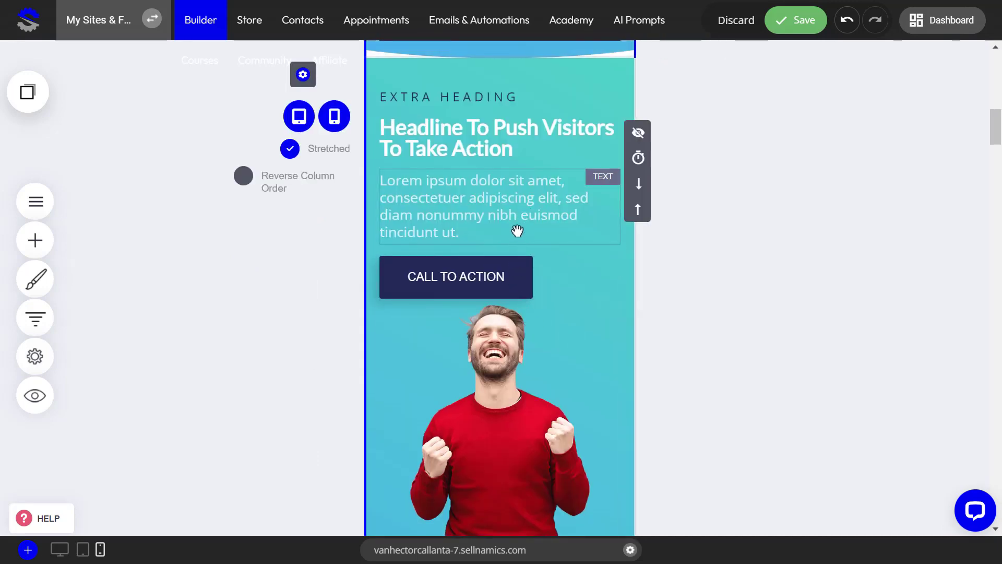
scroll(537, 157, "down", 5)
scroll(501, 141, "up", 3)
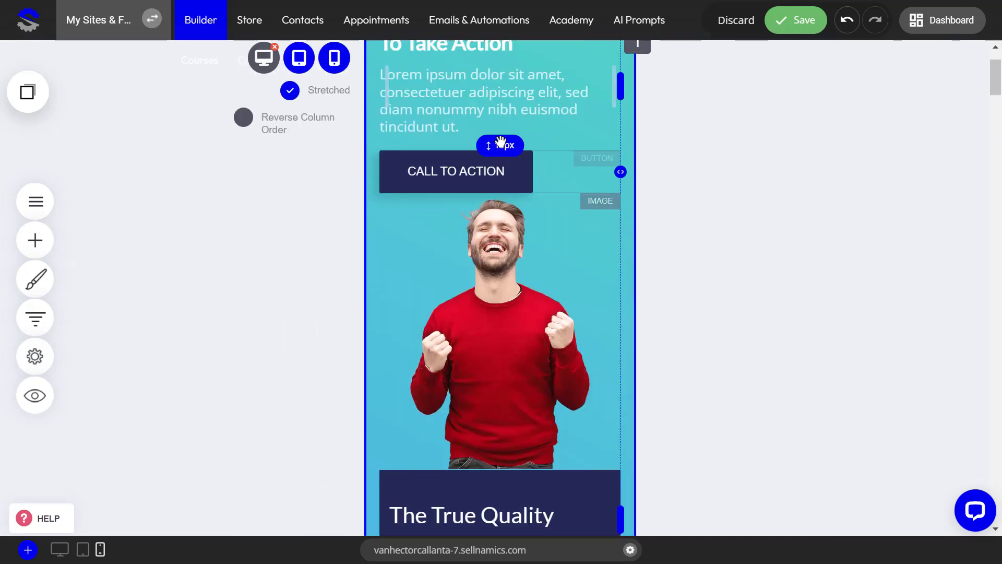
scroll(470, 152, "up", 2)
scroll(488, 164, "down", 10)
scroll(444, 308, "down", 1)
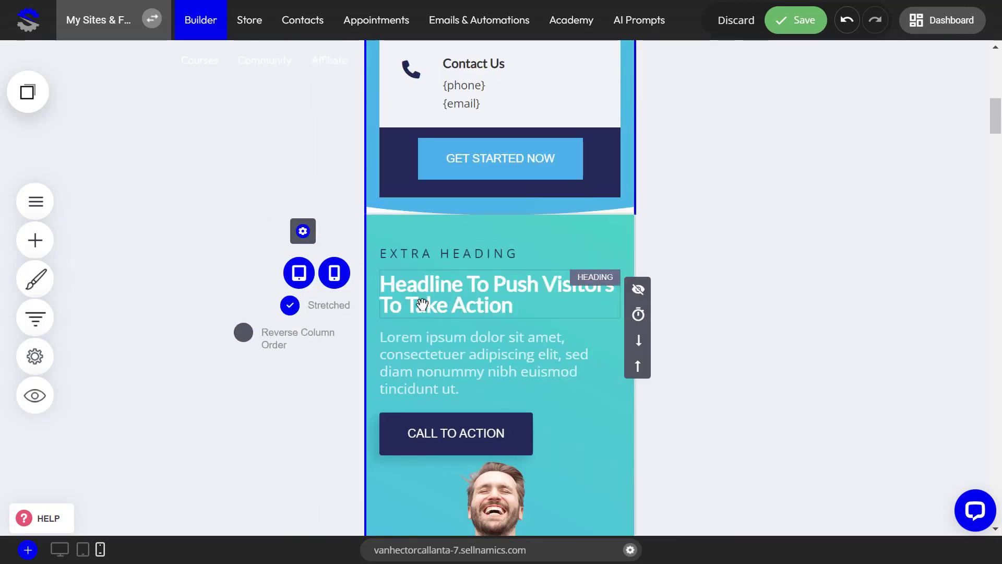
left_click(334, 273)
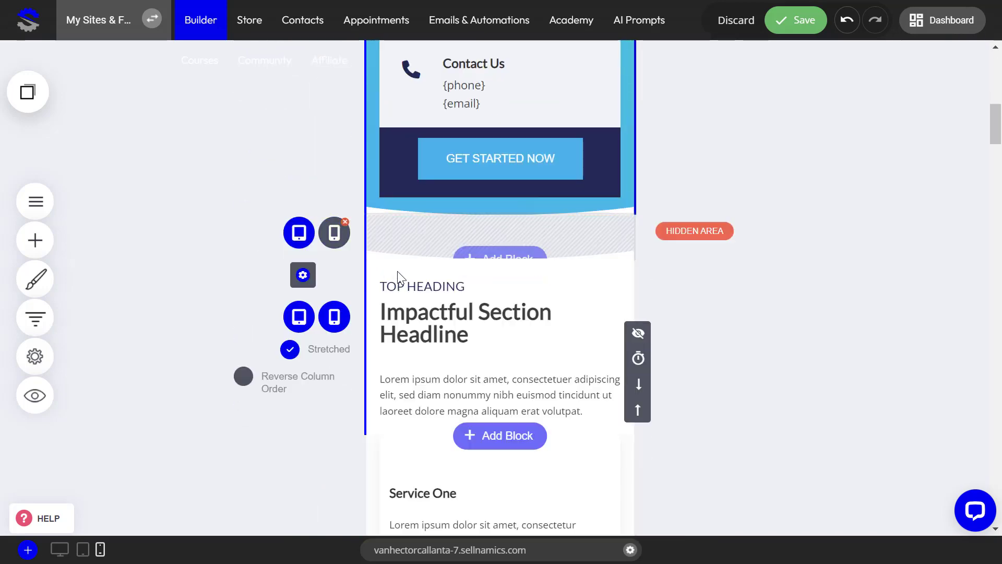
left_click(300, 235)
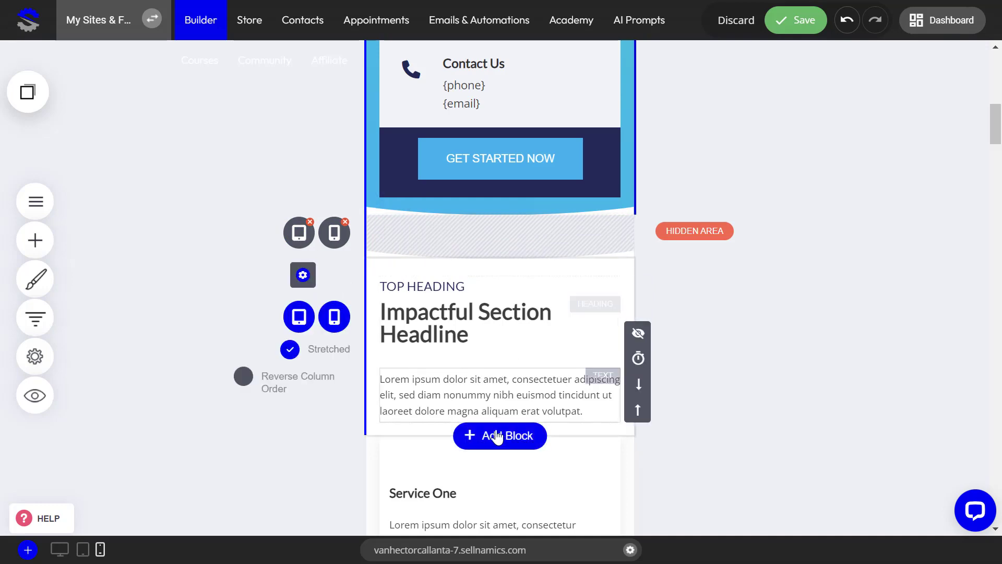
Delete the image of the man in the red sweater from the mobile-only hero section and save the page
scroll(499, 439, "up", 4)
scroll(498, 439, "up", 10)
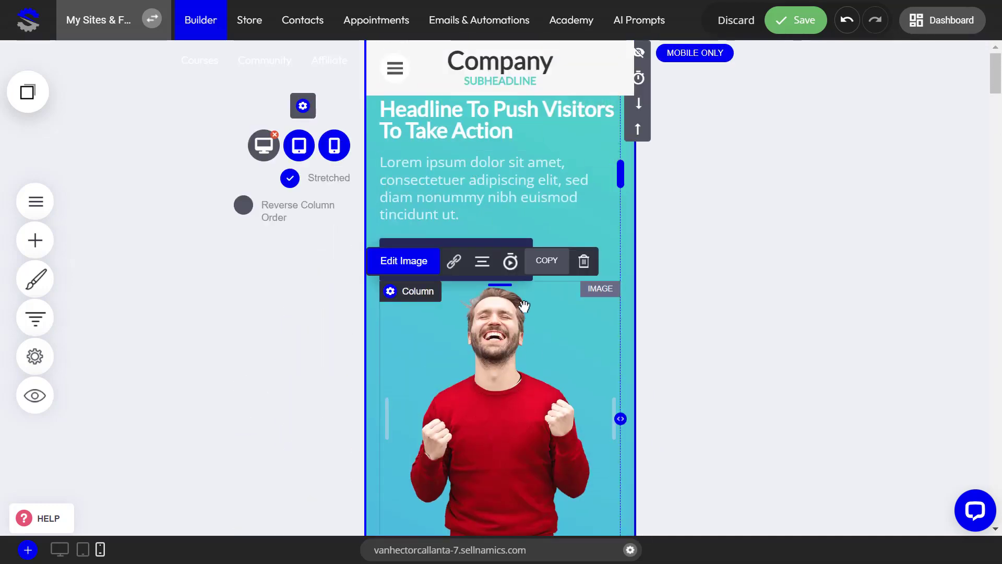
left_click(584, 261)
left_click(548, 289)
scroll(511, 421, "down", 5)
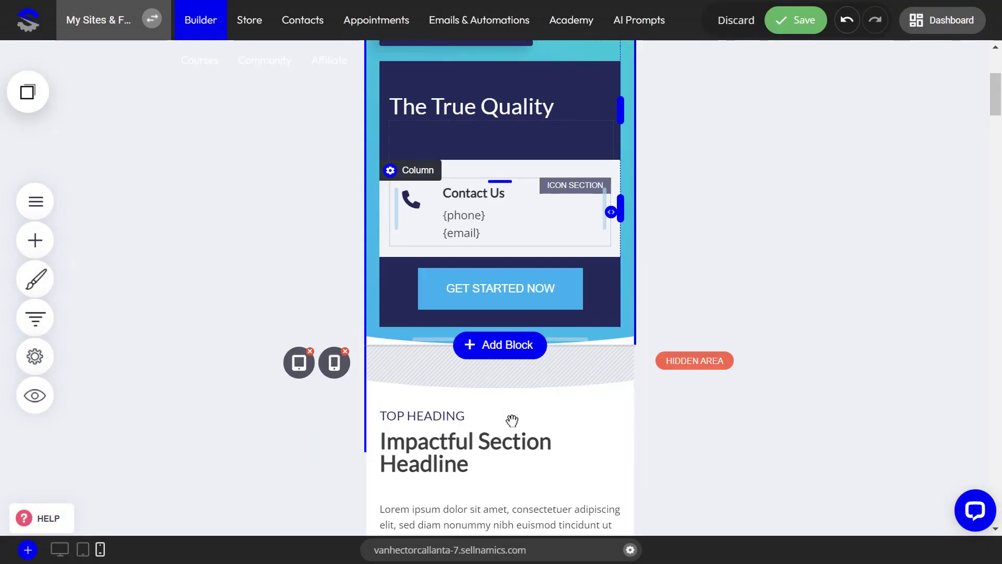
scroll(511, 421, "up", 3)
scroll(512, 421, "up", 3)
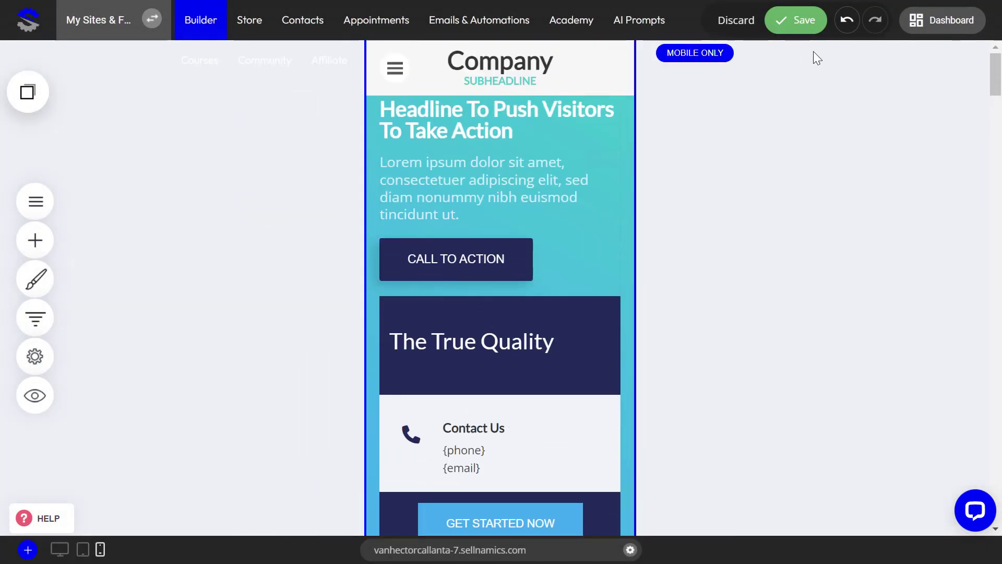
left_click(803, 31)
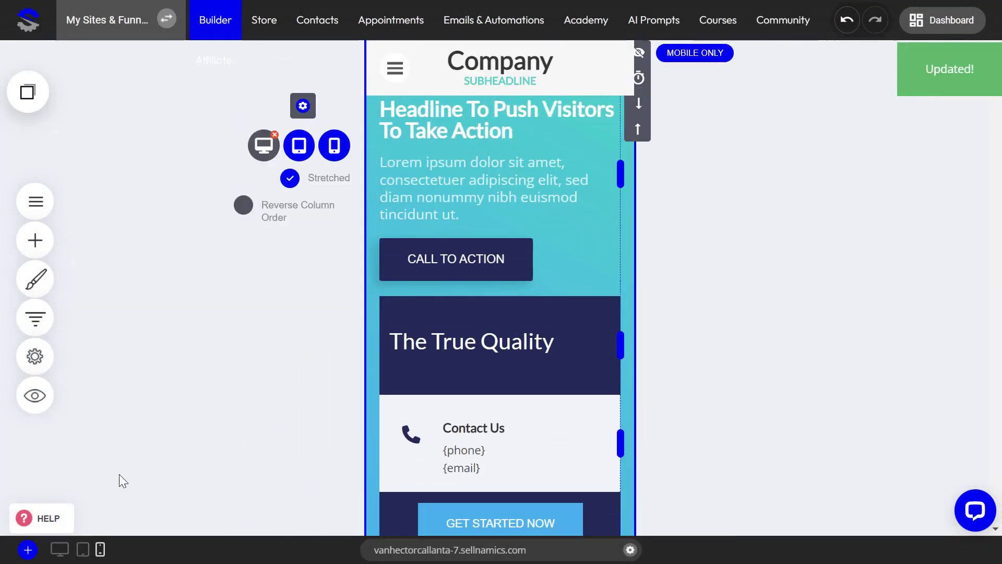
Compare the hero section across the desktop, mobile and tablet layouts to check which version each device shows
left_click(59, 550)
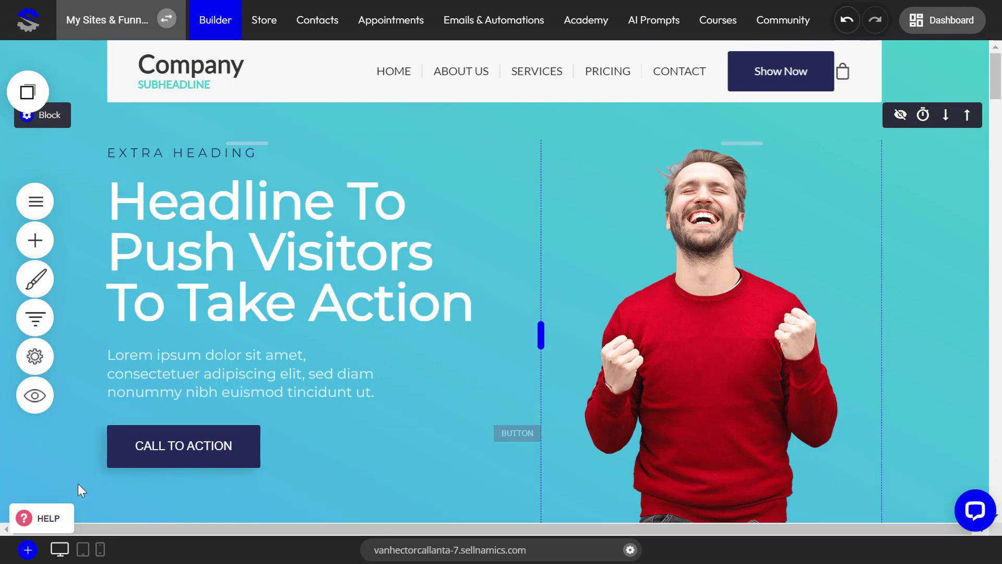
left_click(101, 551)
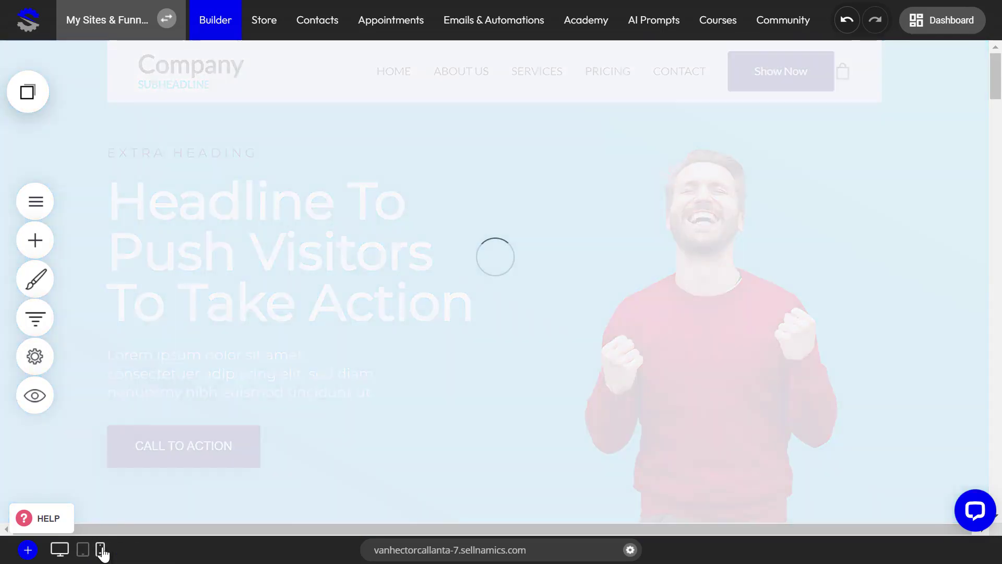
scroll(520, 334, "down", 6)
scroll(520, 334, "up", 4)
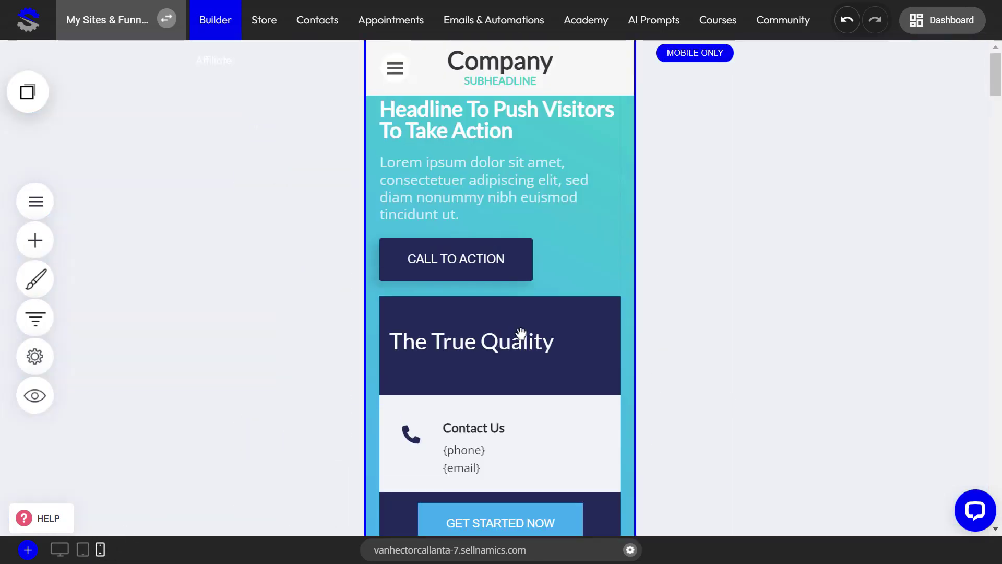
scroll(512, 261, "down", 6)
scroll(512, 260, "up", 9)
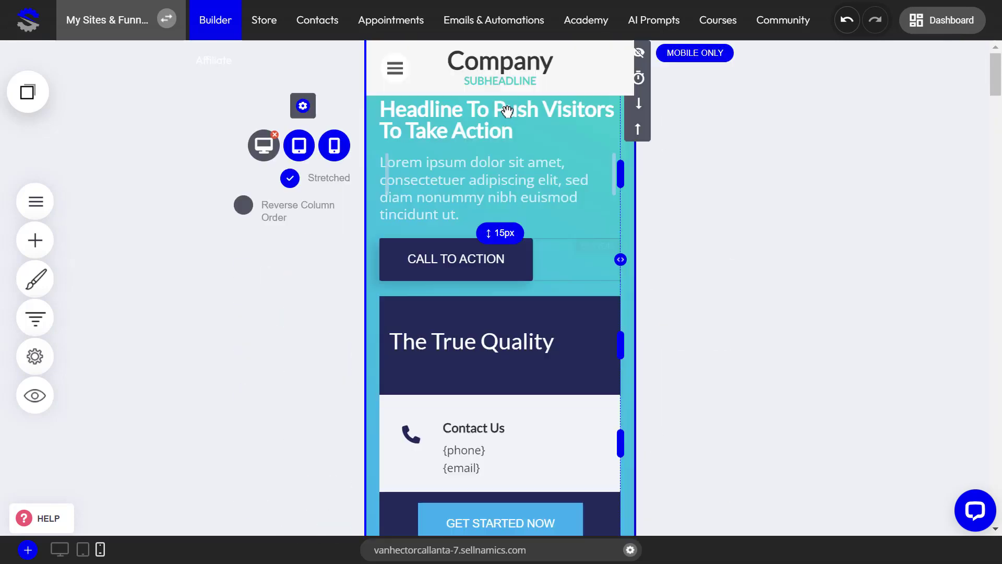
left_click(82, 549)
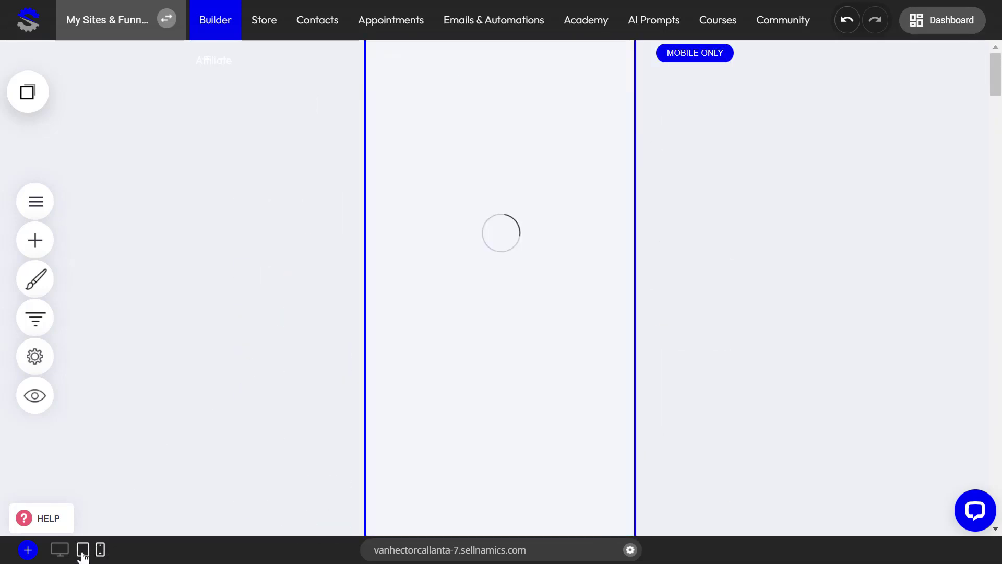
scroll(428, 336, "down", 5)
scroll(428, 336, "up", 5)
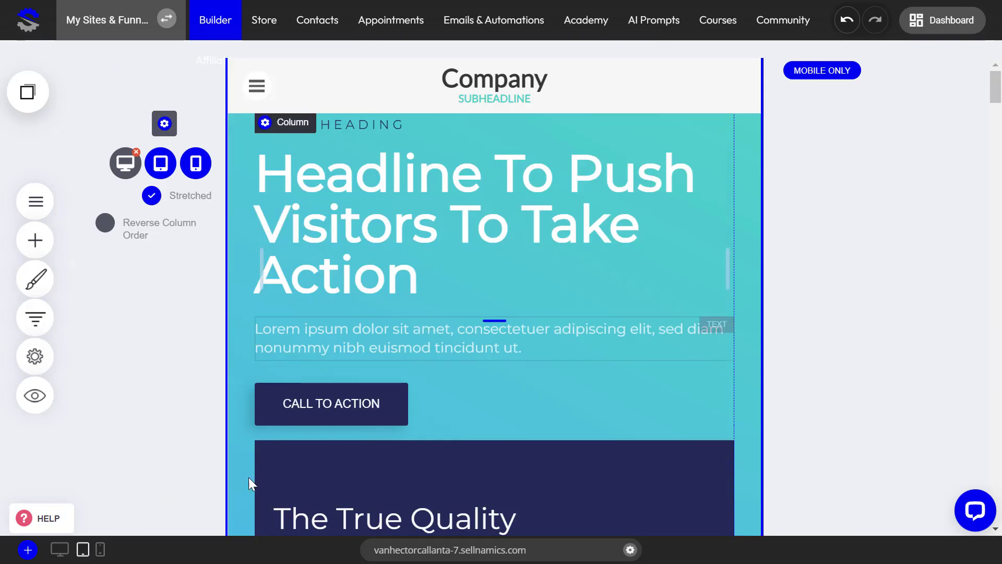
Increase the spacing above the mobile-only hero's headline in the mobile view to clear the header, save the page and return to the desktop view
left_click(100, 550)
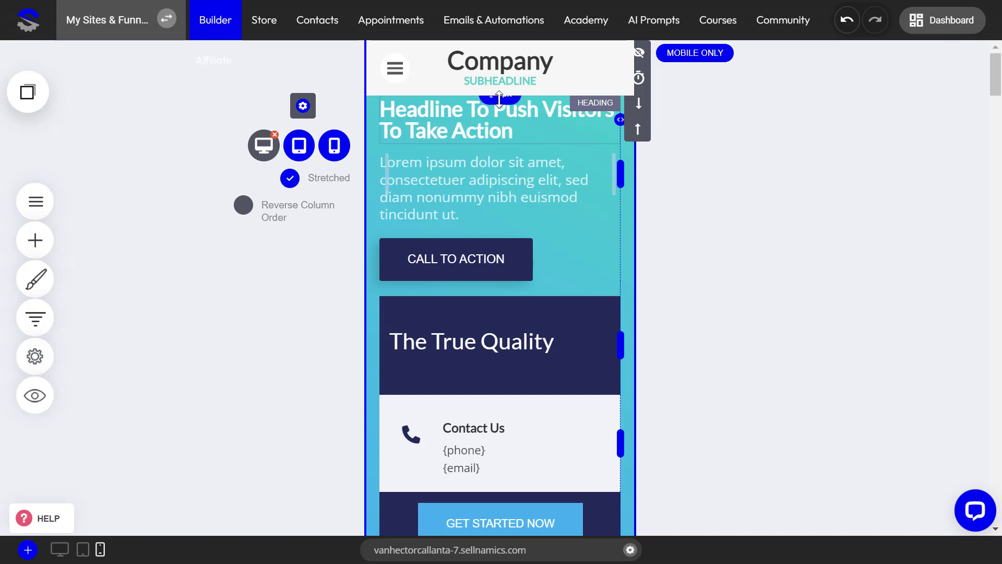
left_click_drag(499, 98, 499, 122)
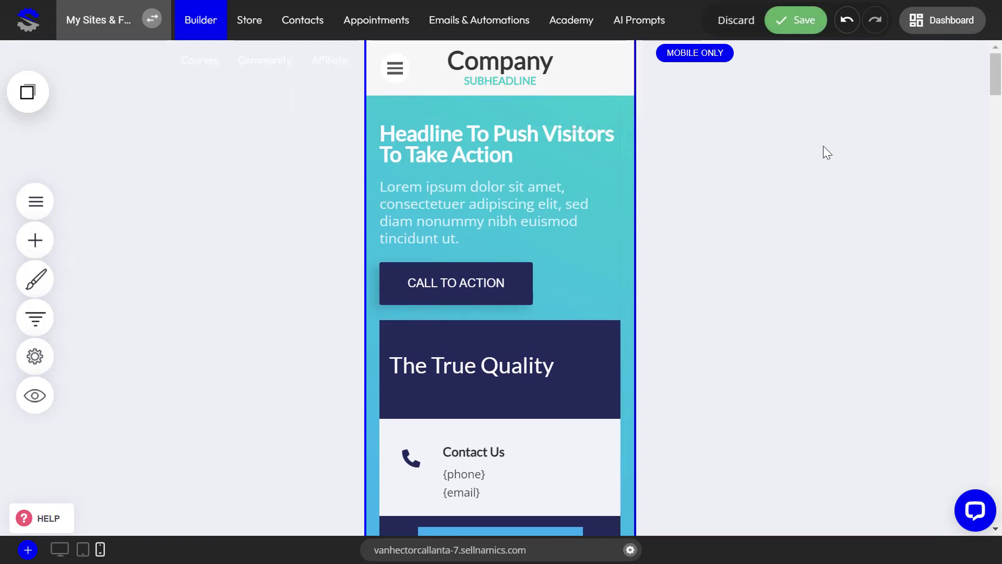
left_click(787, 30)
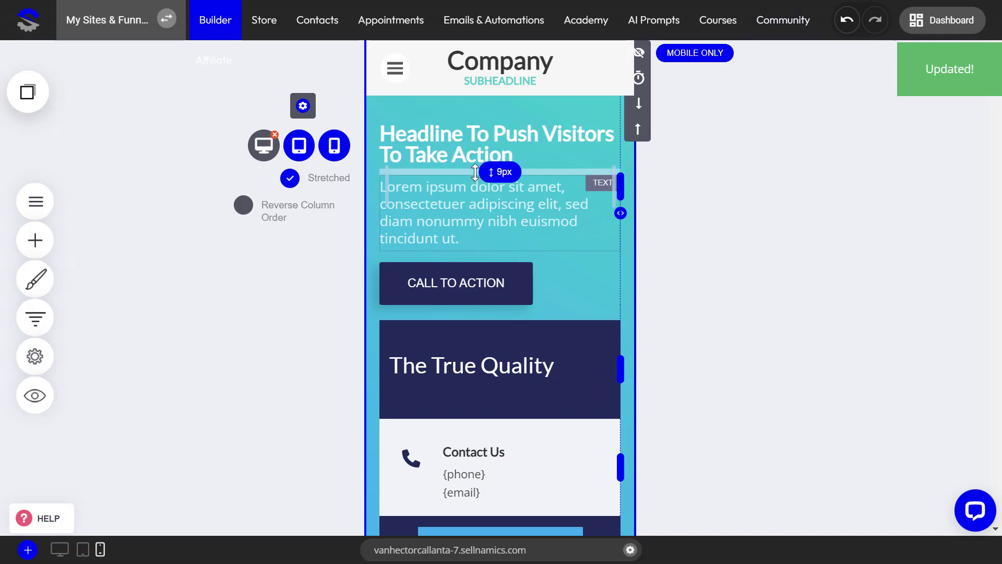
left_click(60, 549)
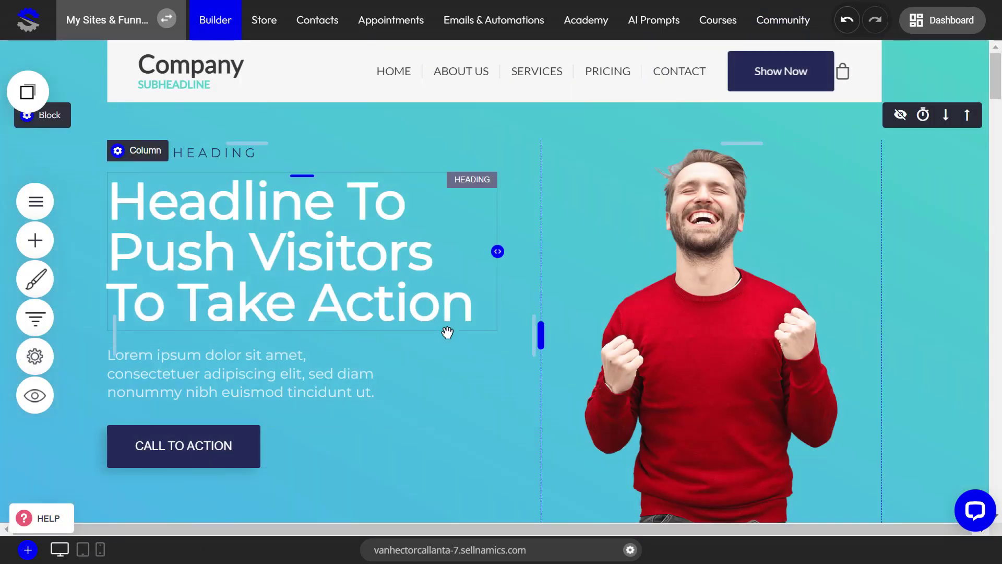